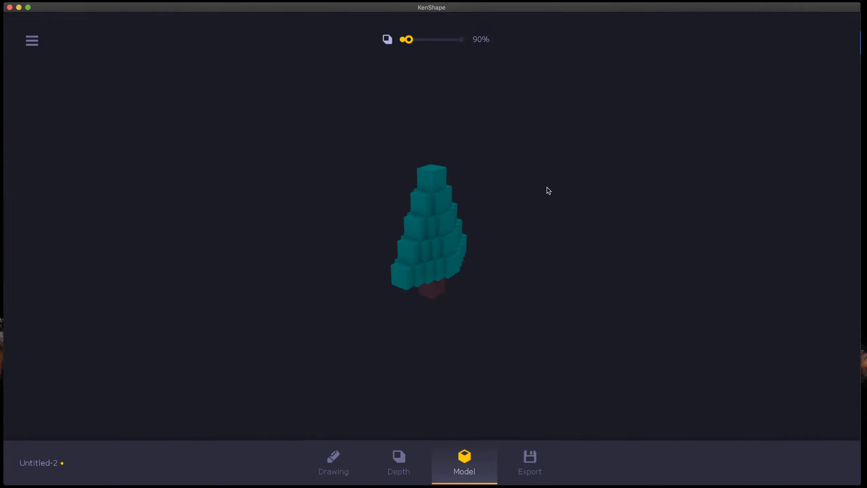
- Set the tree model's depth to 180% and open the export settings
drag(409, 39, 425, 40)
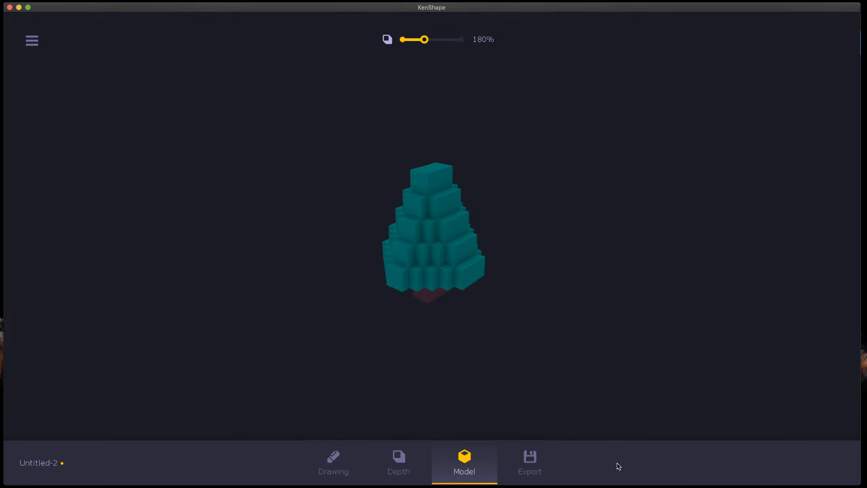
click(535, 452)
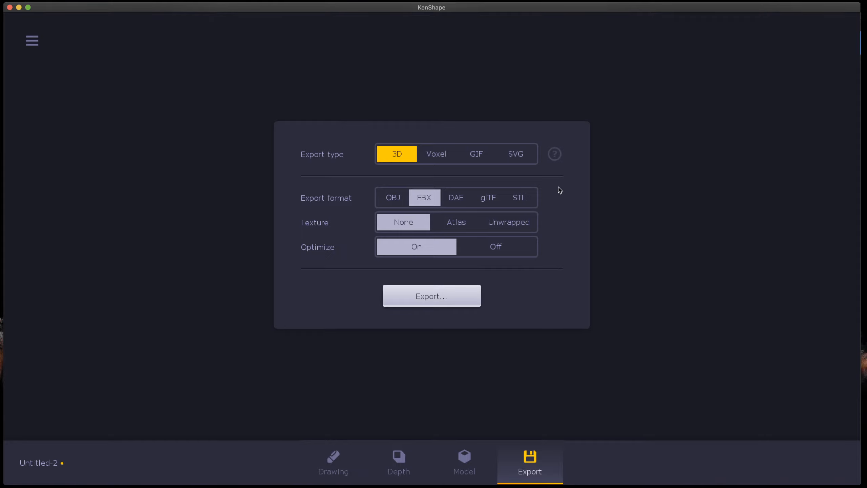
click(511, 156)
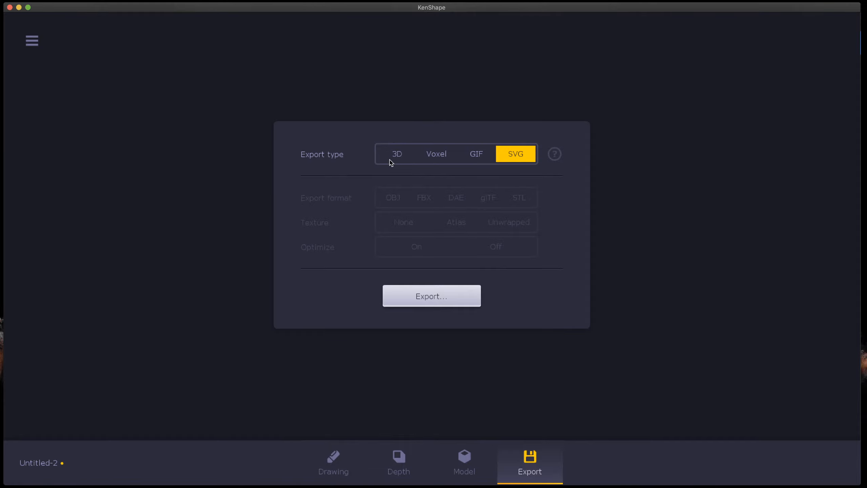
click(338, 454)
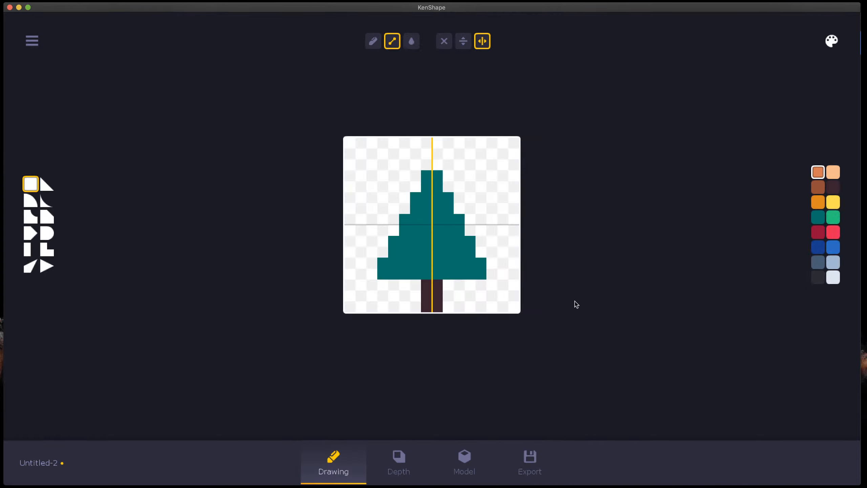
click(535, 467)
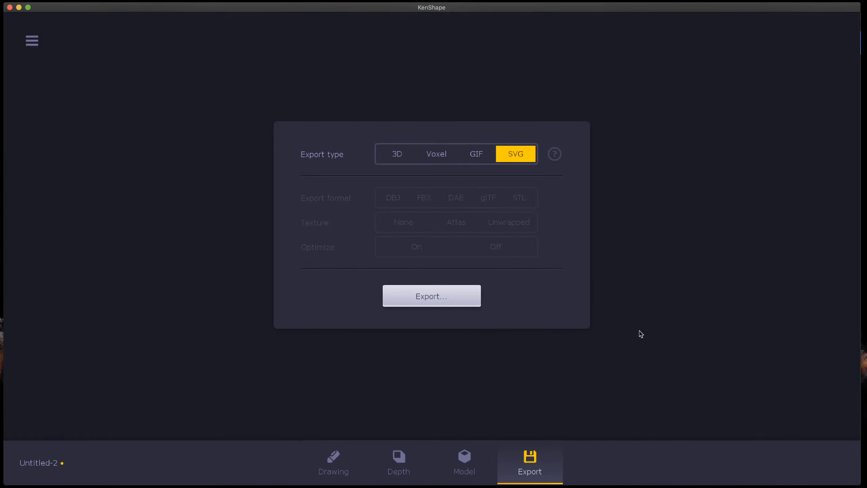
click(411, 155)
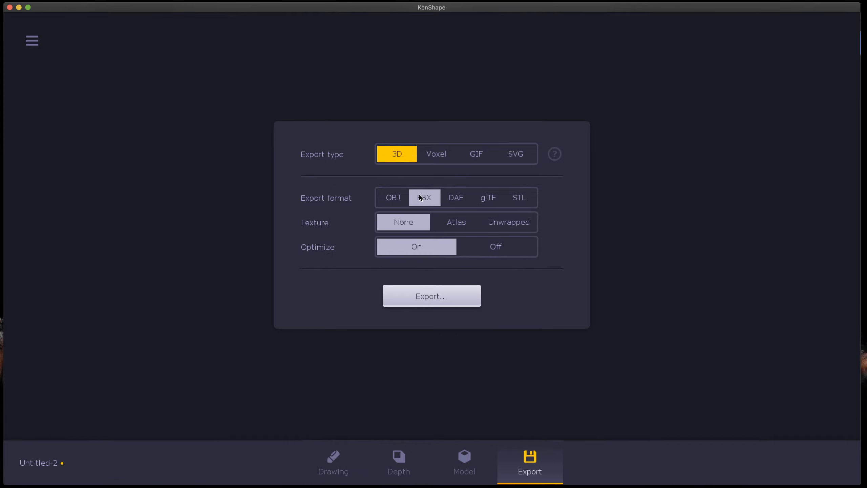
- Export the tree as a 3D FBX model named tree3 in the KenShape folder
click(432, 300)
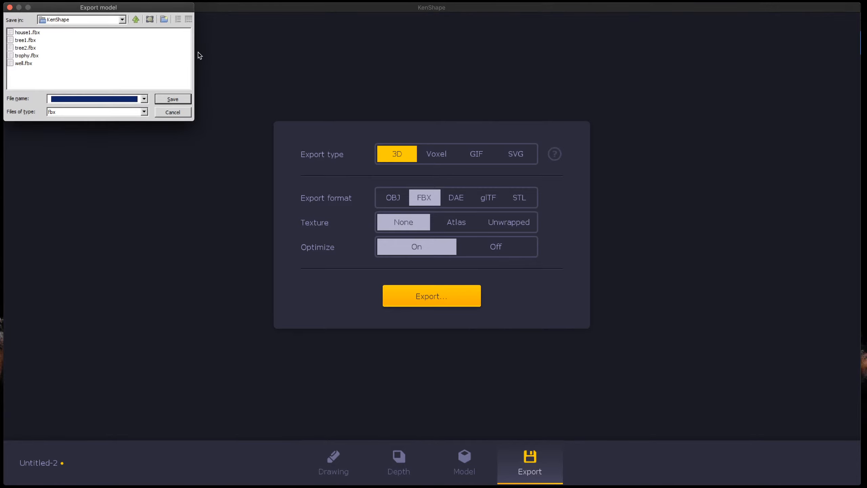
click(67, 97)
click(85, 97)
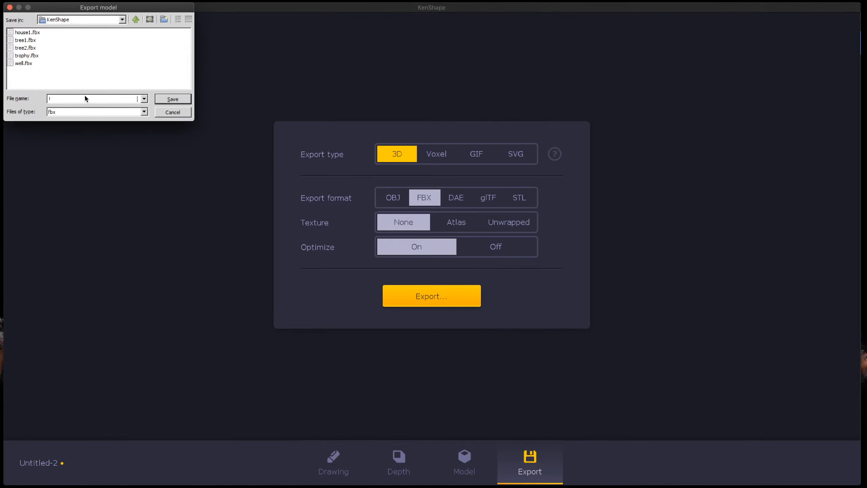
click(94, 99)
click(95, 98)
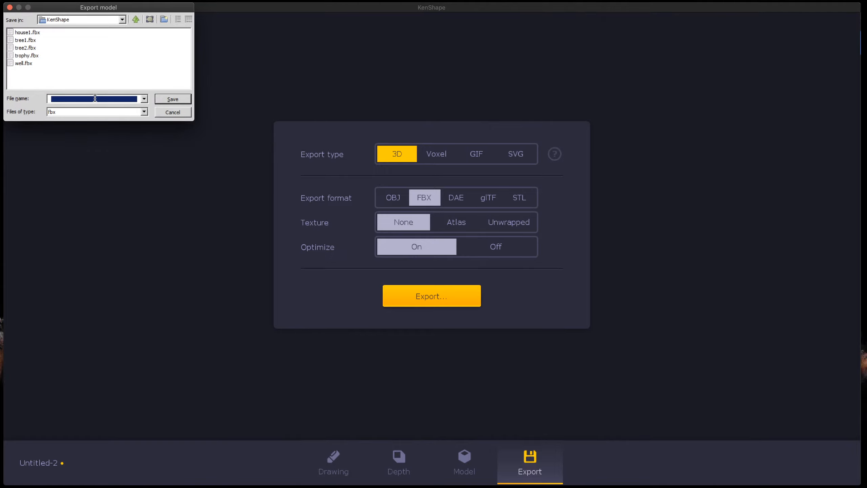
text(tree3)
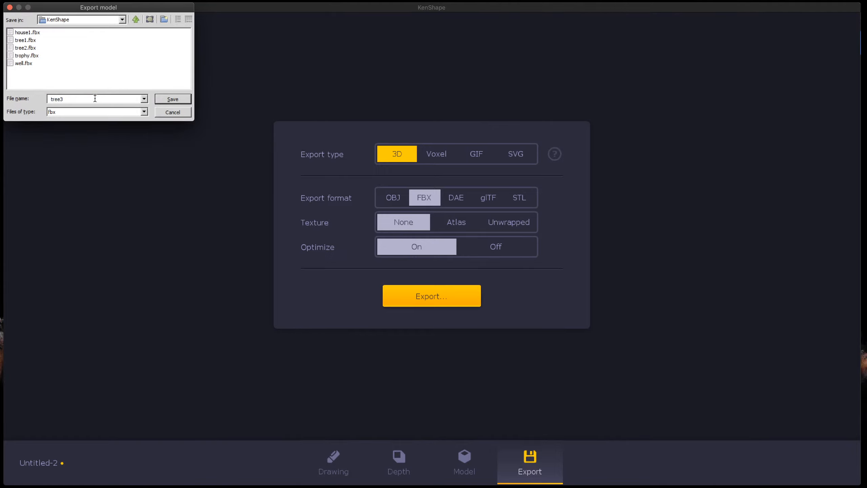
click(158, 100)
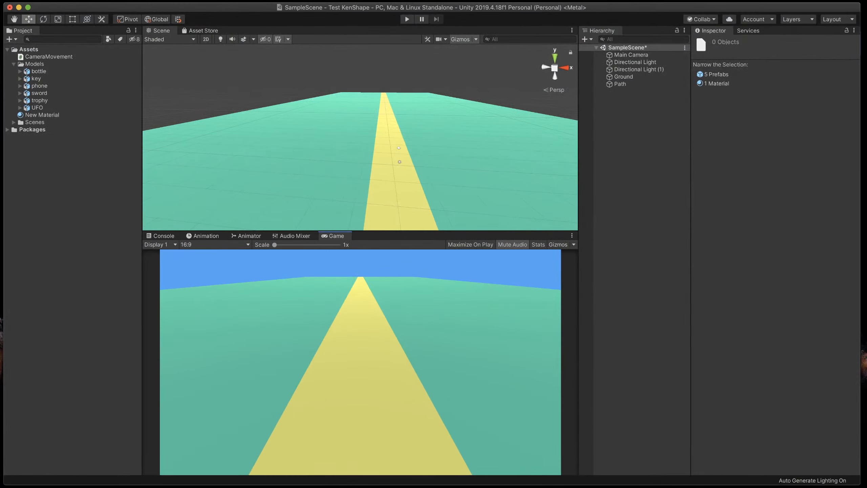
- Import the tree3 file into the Unity project's Models folder and add the model to SampleScene
key(super+Tab)
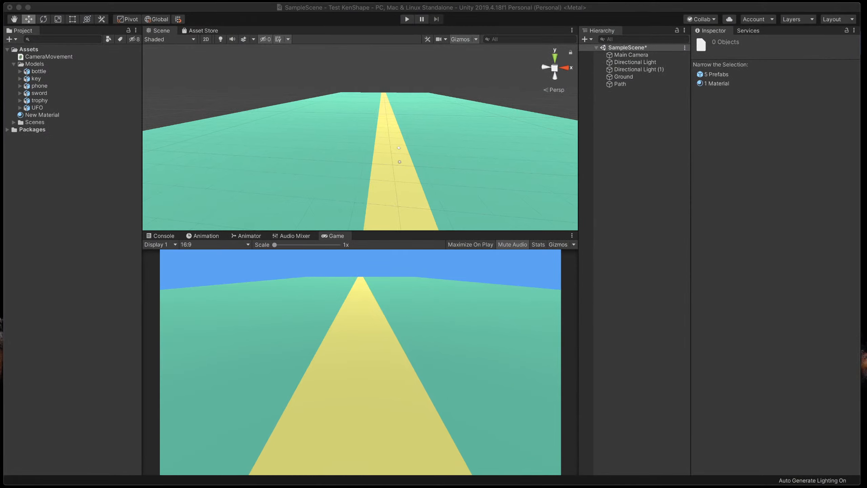
drag(0, 208, 61, 65)
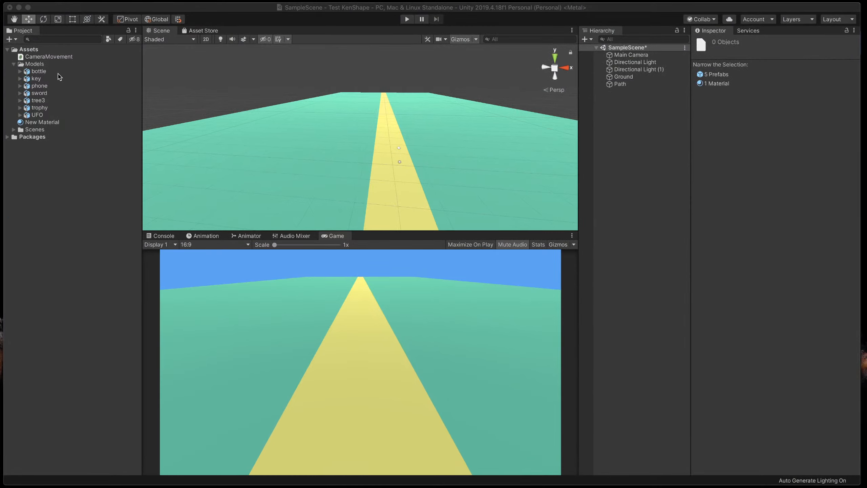
drag(41, 99, 638, 105)
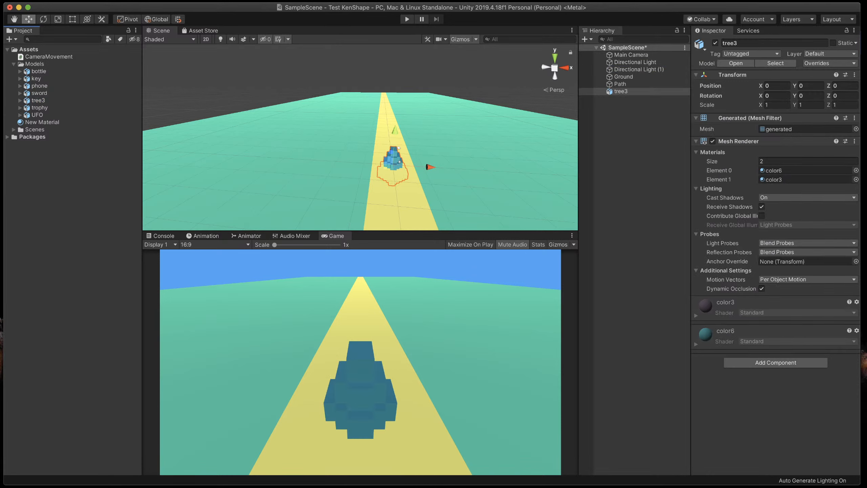
click(655, 190)
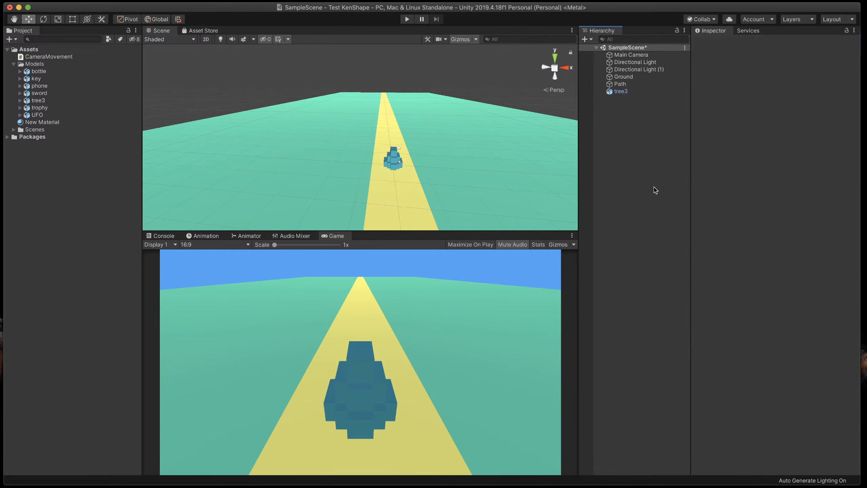
- Position tree3 on the ground beside the path at X -12.9, Y 7, Z 27.3
click(619, 91)
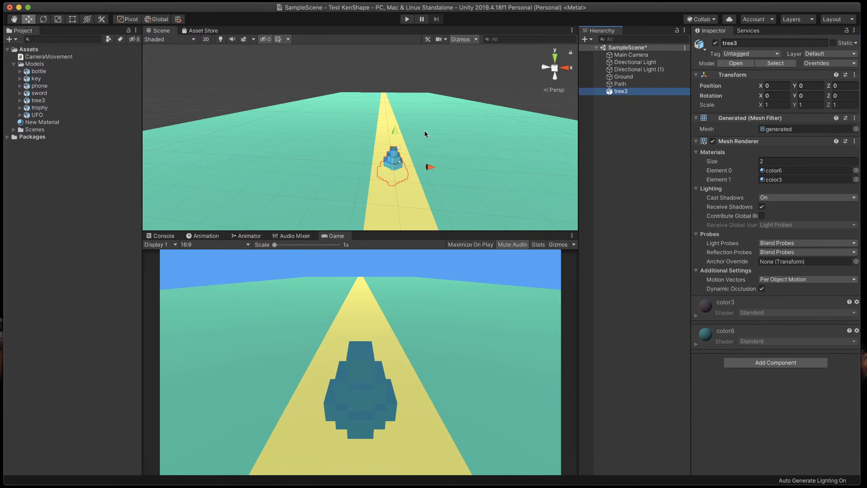
drag(396, 133, 337, 126)
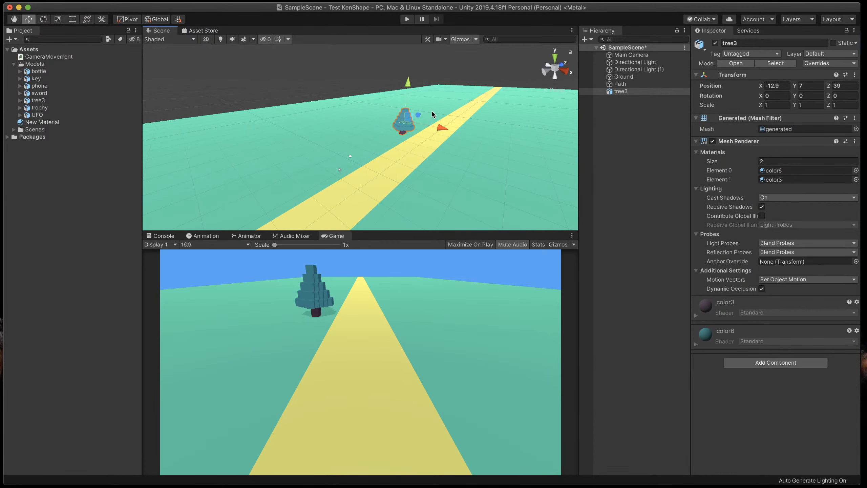
mouse_move(421, 115)
mouse_down()
mouse_move(387, 125)
mouse_move(407, 111)
mouse_up()
alt+drag(387, 170, 430, 173)
- Duplicate tree3 and move the copy to the opposite side of the path
click(627, 91)
key(super+d)
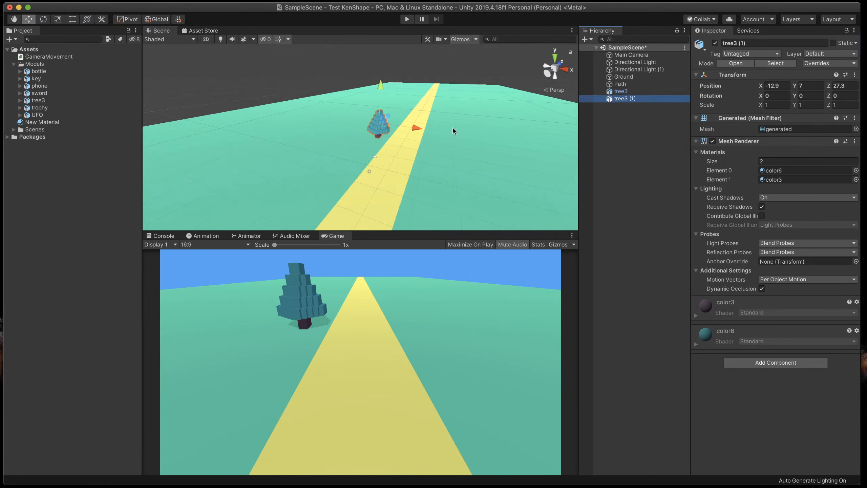
drag(417, 127, 439, 130)
- Duplicate the second tree and move the copy along the same side of the path, closer to the camera, at Z 6.3
click(648, 100)
key(super+d)
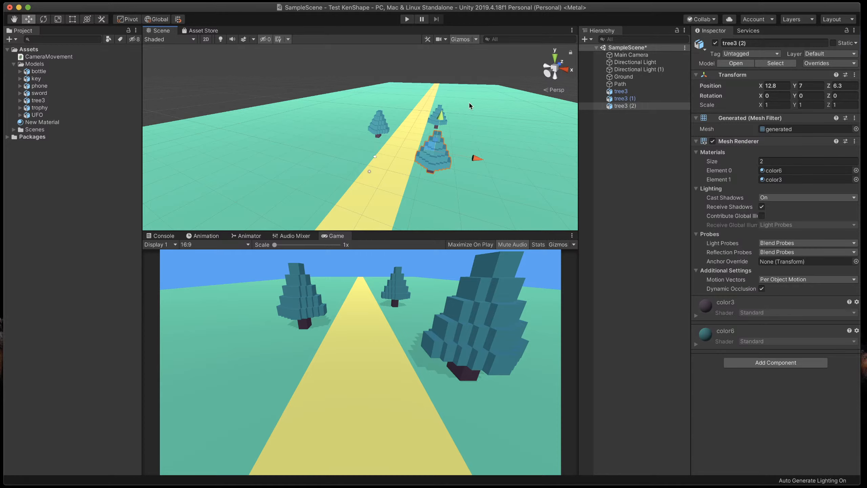
click(627, 201)
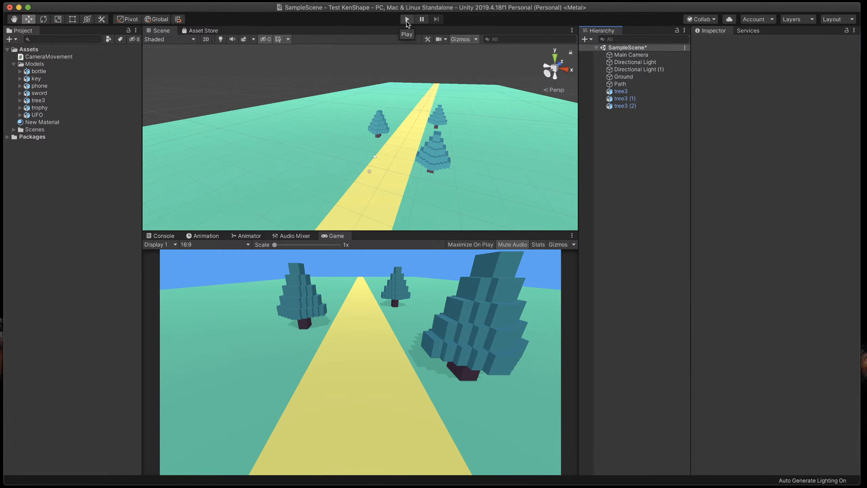
- Play the scene to preview the camera moving past the trees, and stop playback
click(407, 19)
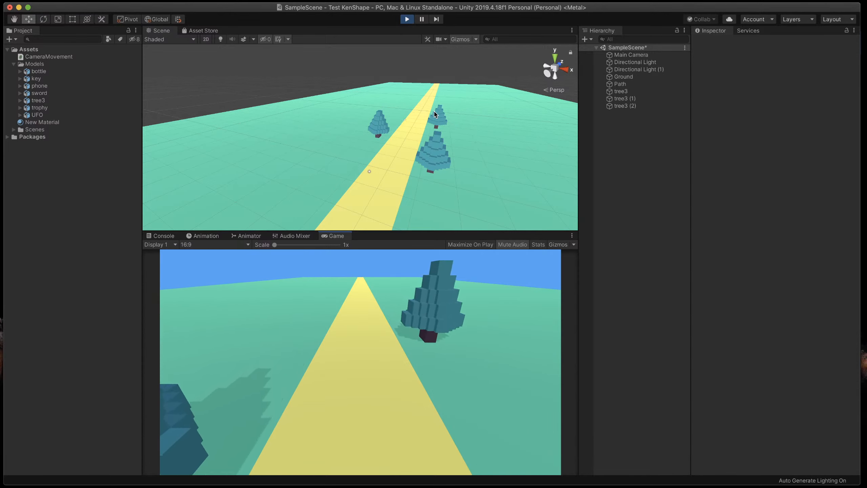
key(super+p)
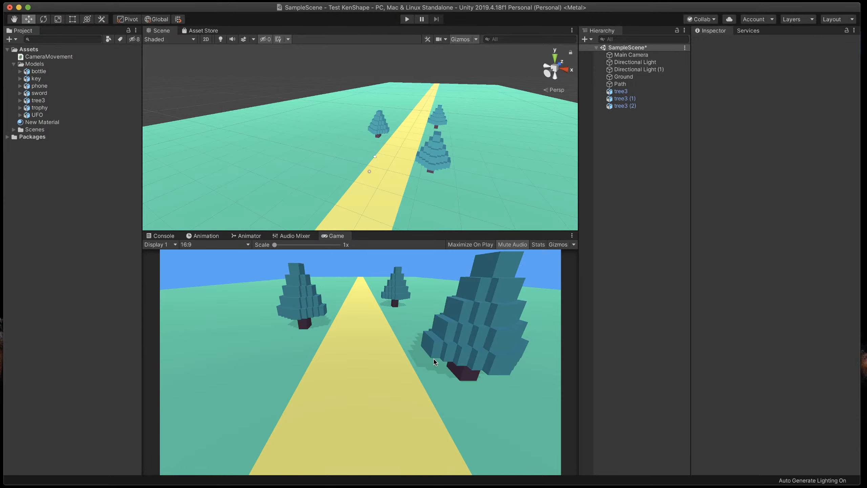
- Switch back to KenShape and create a new 16×16 model, discarding the unsaved changes to the tree drawing
key(super+Tab)
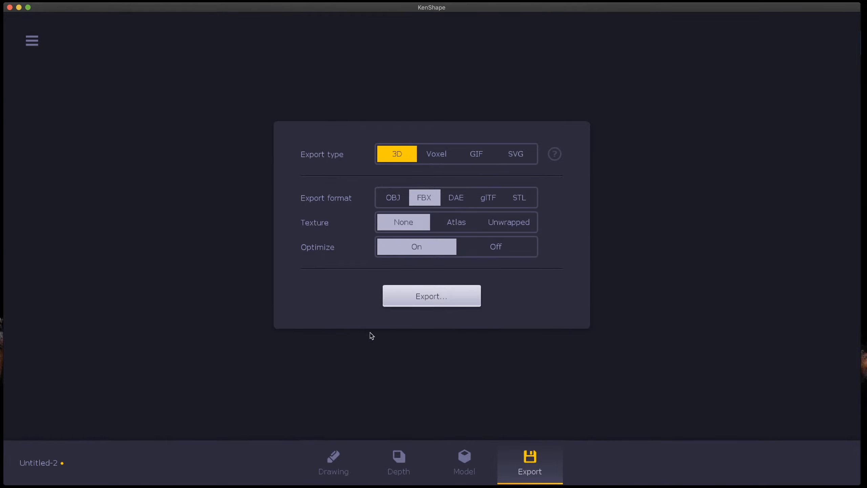
click(329, 453)
click(32, 41)
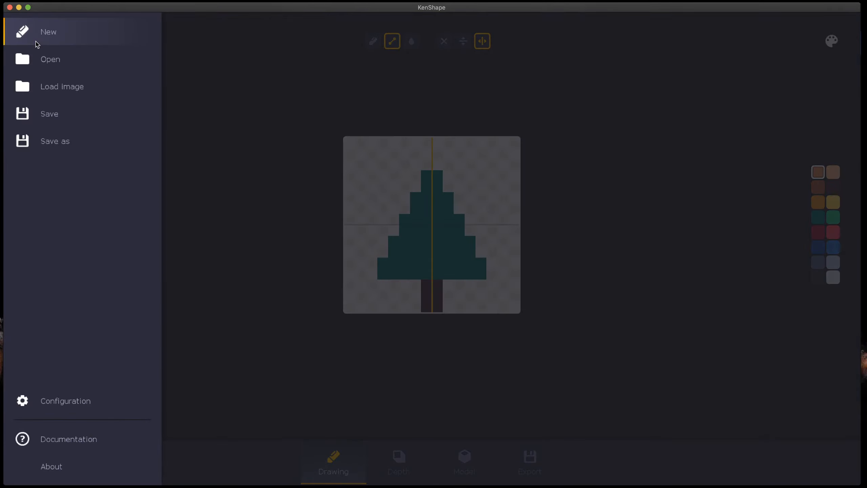
click(79, 34)
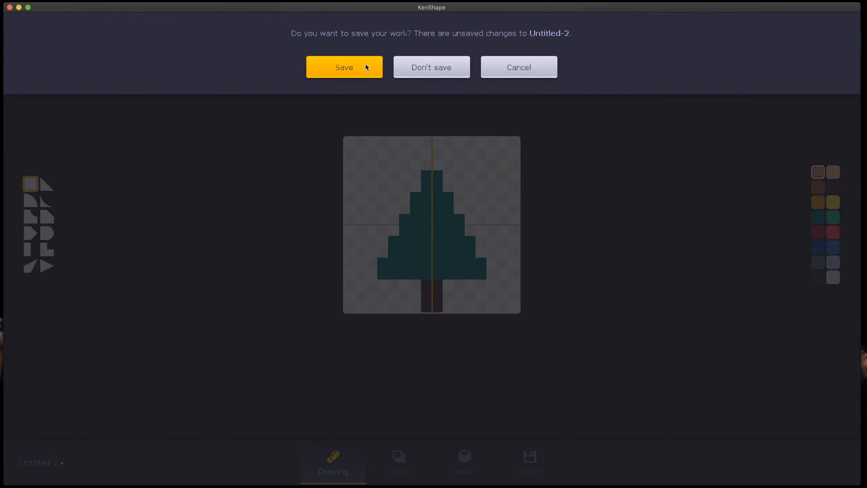
click(423, 67)
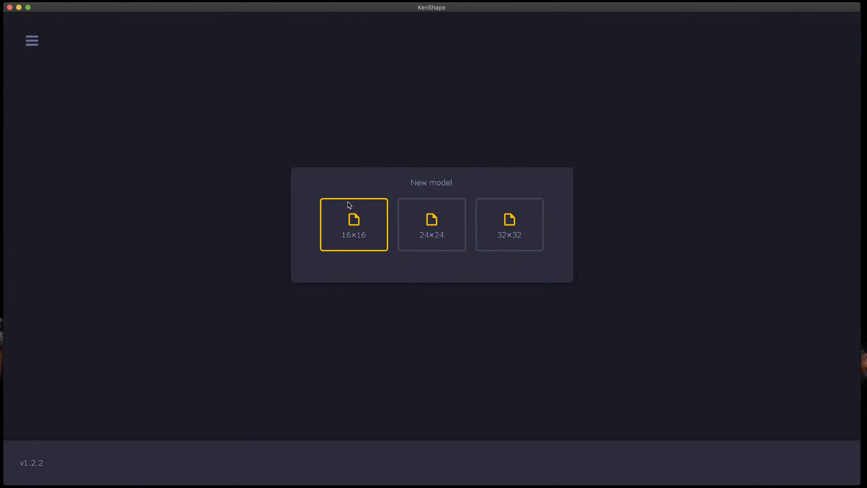
click(370, 222)
- Draw a dark brown trunk 2 cells wide and 6 cells tall at the canvas's bottom centre
click(833, 187)
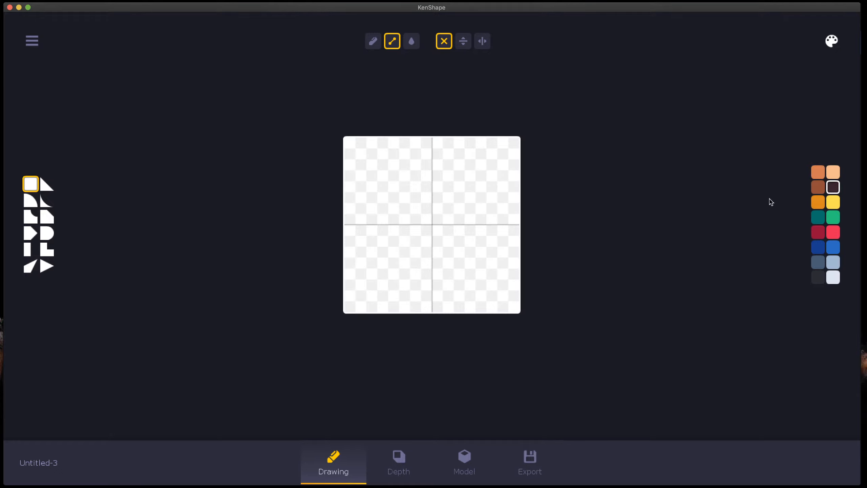
drag(426, 269, 426, 305)
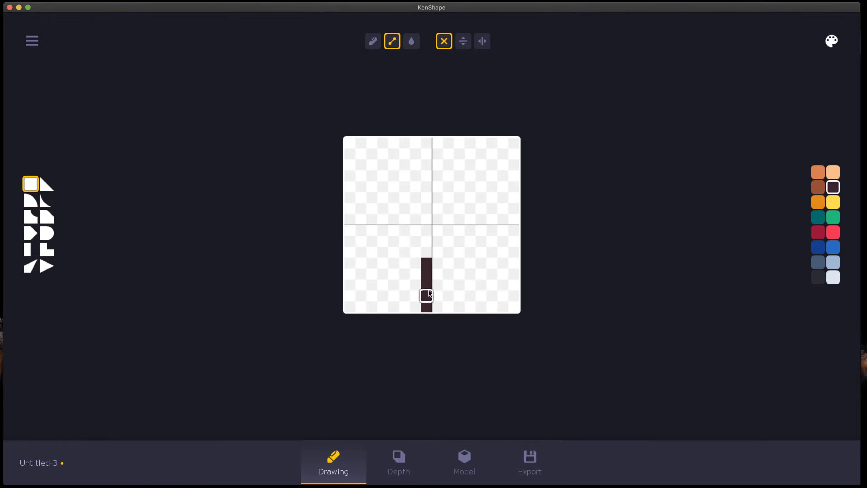
drag(437, 266, 440, 309)
drag(428, 253, 438, 253)
- Draw a light green rectangle 8 cells wide and 9 cells tall above the trunk and fill it as the crown
click(813, 216)
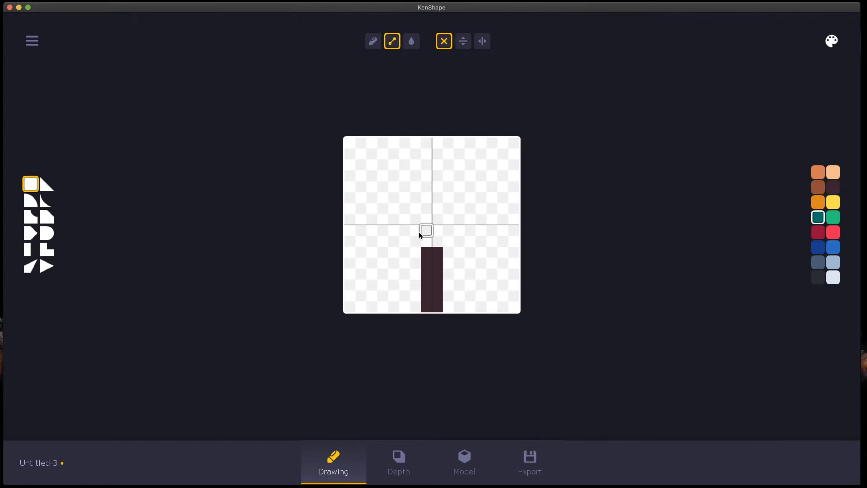
click(832, 218)
mouse_move(397, 242)
mouse_down()
mouse_move(470, 243)
mouse_move(393, 200)
mouse_move(392, 150)
mouse_up()
drag(470, 156, 467, 239)
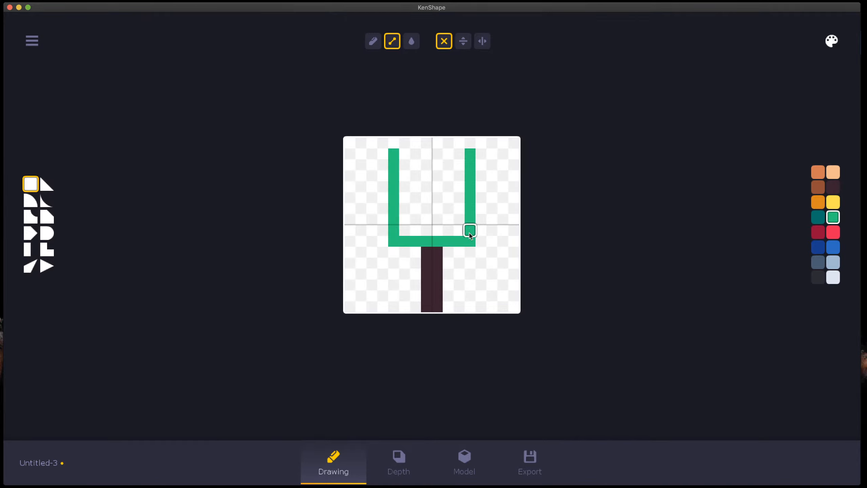
drag(469, 154, 401, 154)
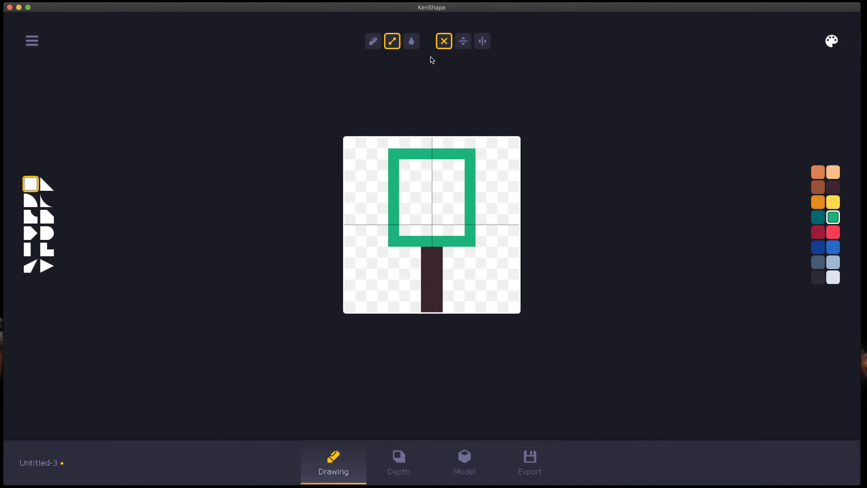
click(411, 41)
click(445, 218)
click(392, 41)
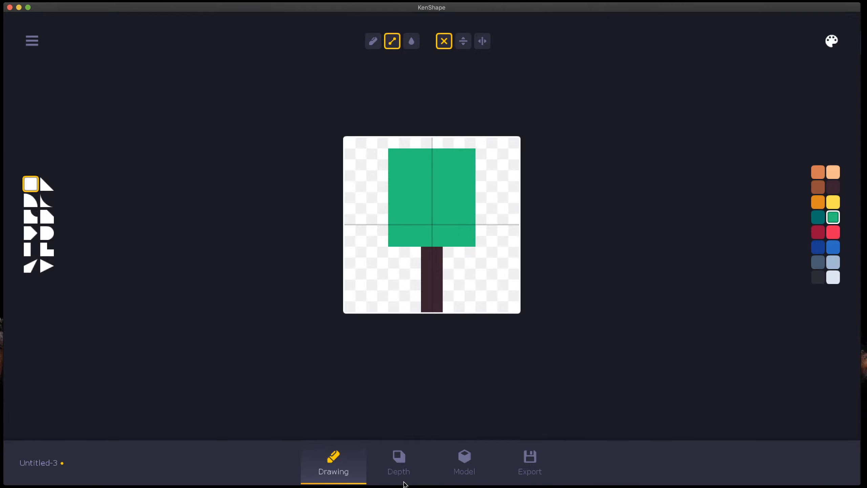
- Preview the new tree as a 3D model and compare it with its flat drawing
click(414, 474)
click(440, 473)
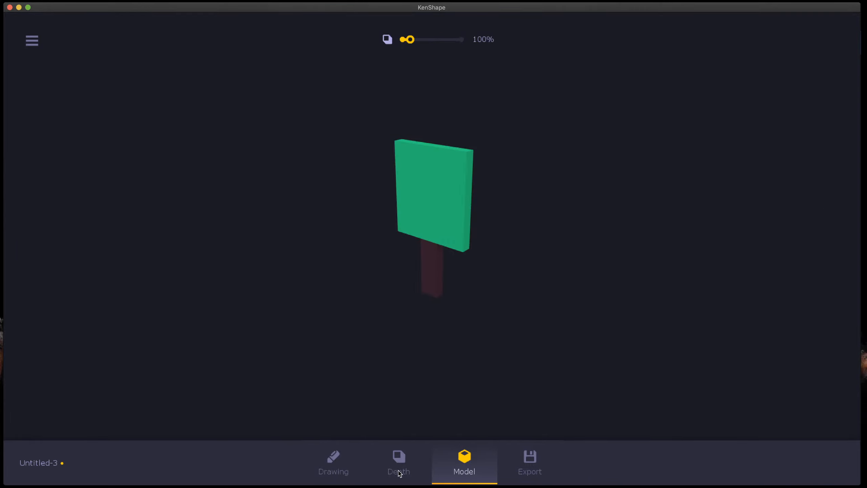
click(343, 472)
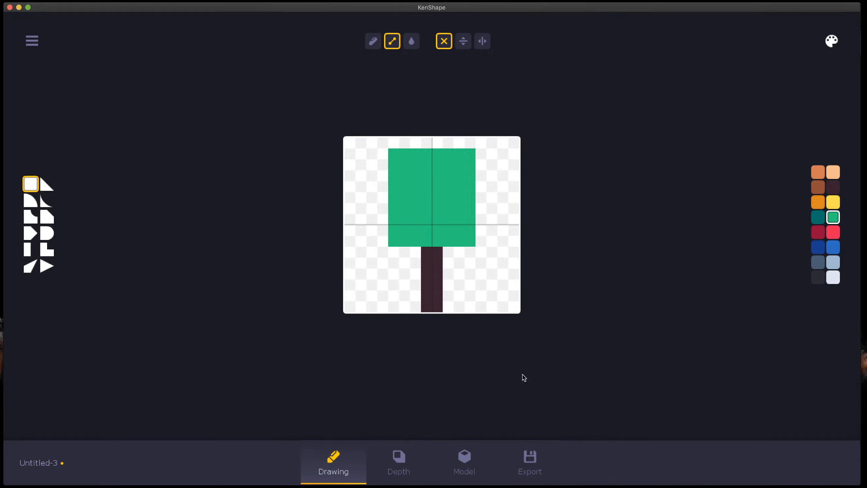
click(470, 462)
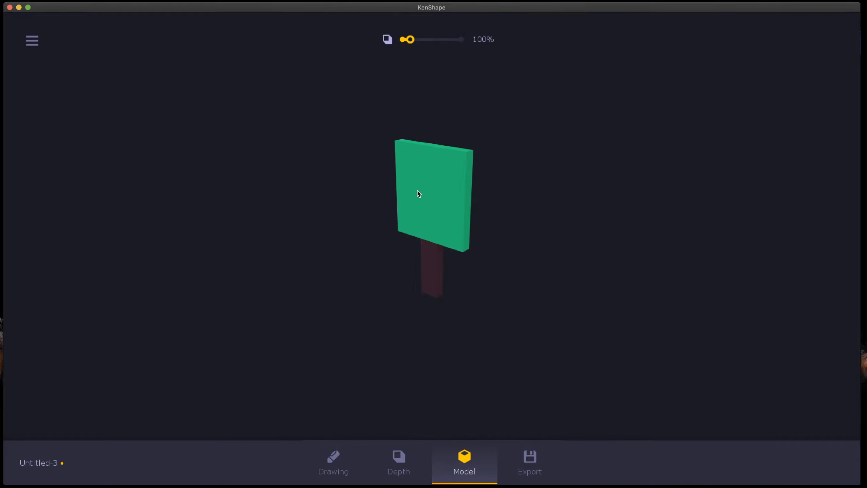
- Set the depth of all the trunk cells to 2
drag(420, 194, 416, 297)
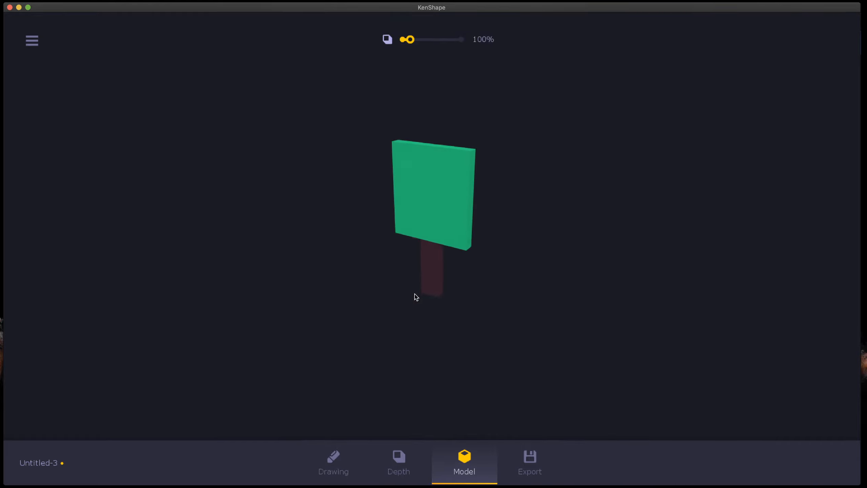
click(399, 462)
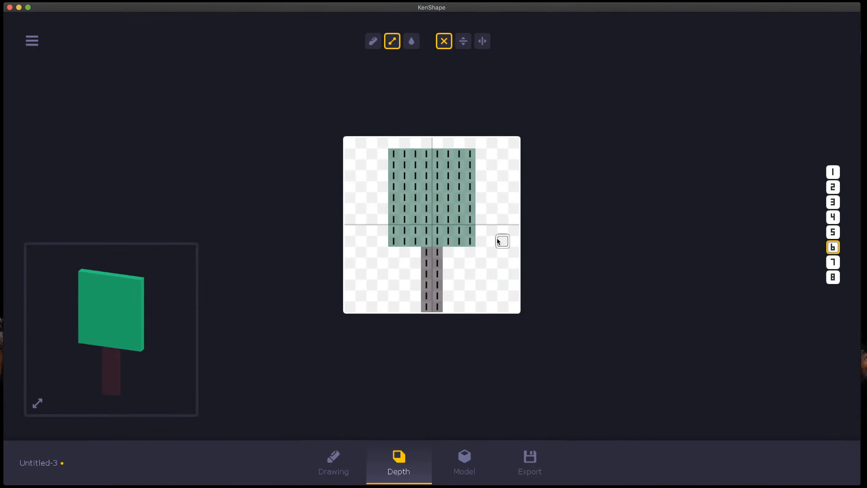
key(2)
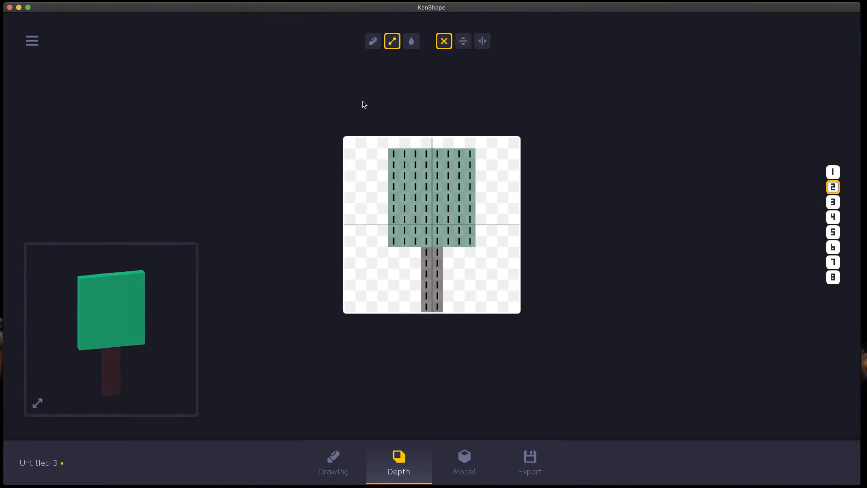
drag(426, 253, 428, 321)
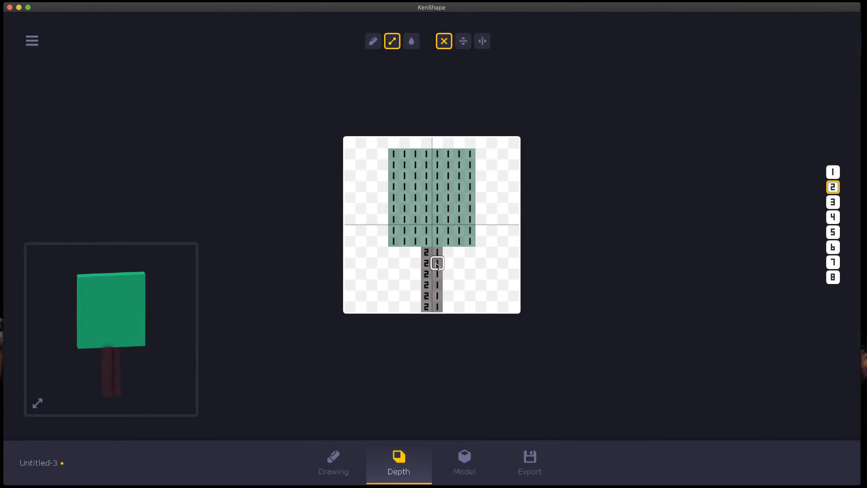
drag(437, 253, 435, 325)
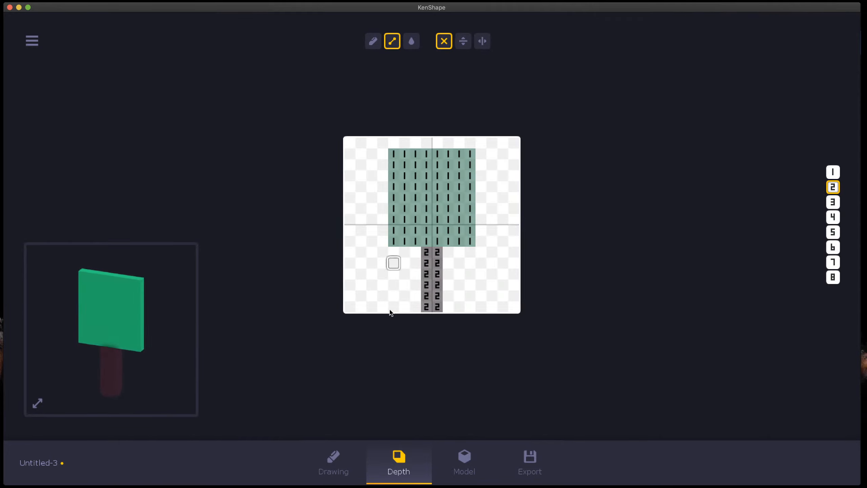
- Fill the whole crown with depth 5, raise it to depth 6 and preview the model
click(832, 233)
click(411, 41)
click(427, 176)
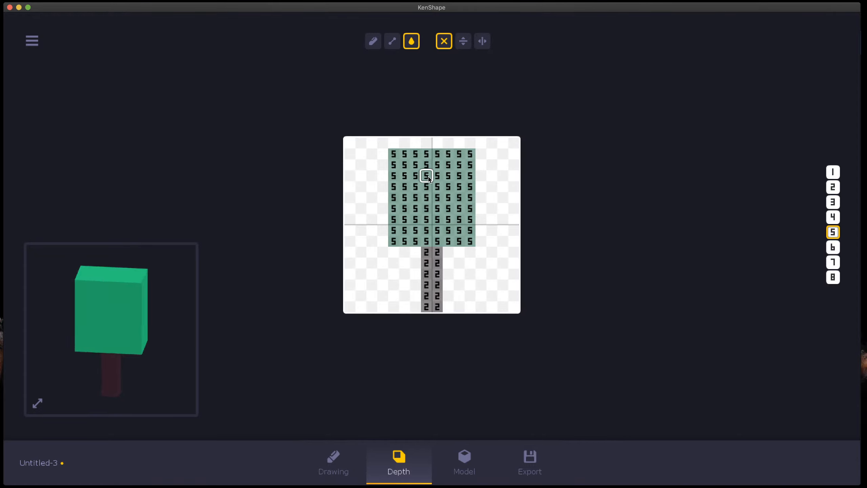
click(832, 246)
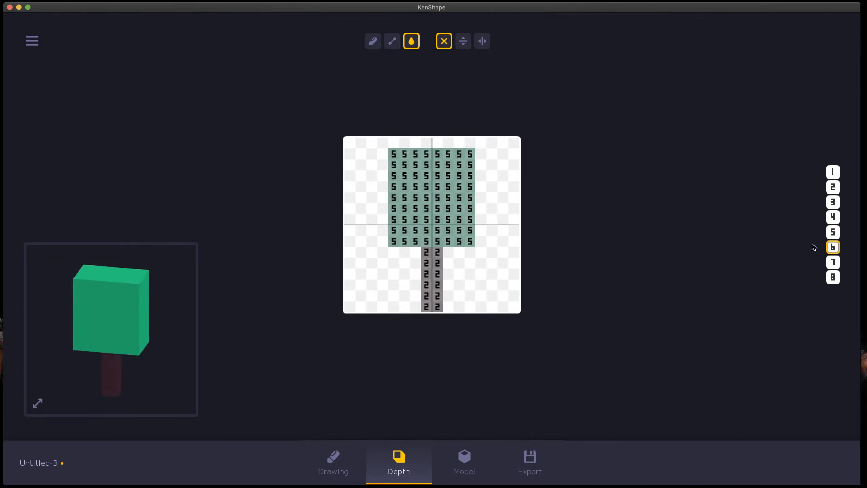
click(419, 210)
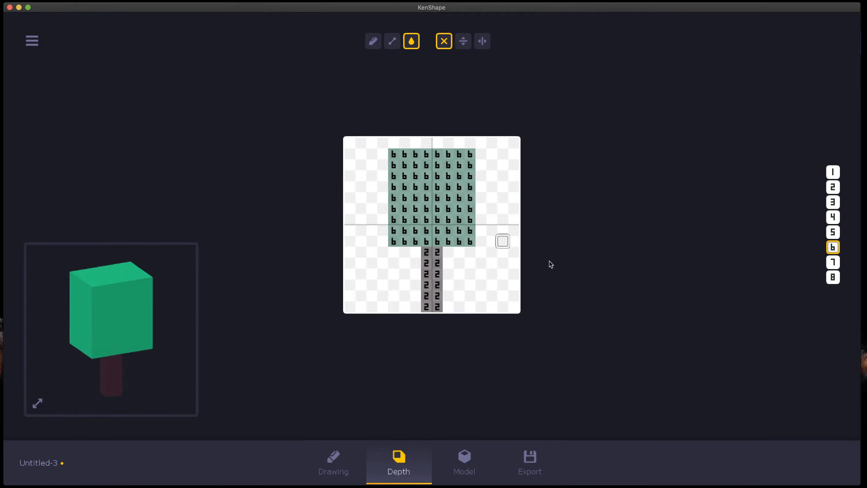
click(456, 467)
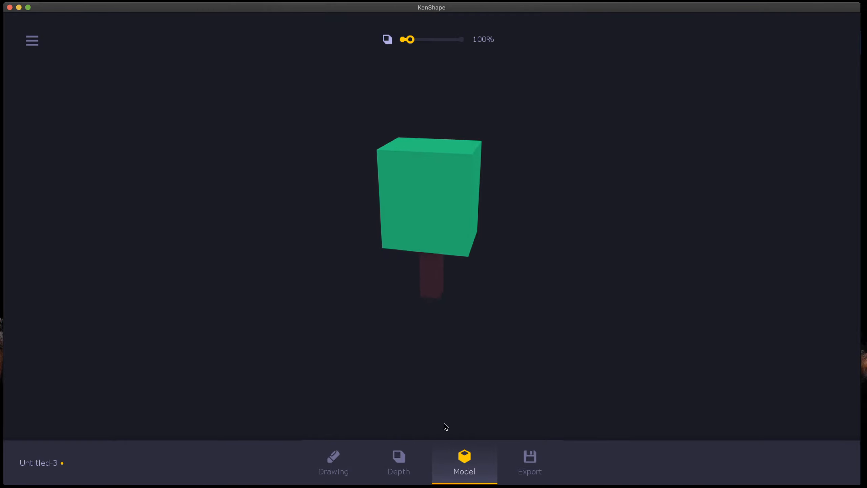
- Set the depth of the crown's four corner cells to 5
click(400, 454)
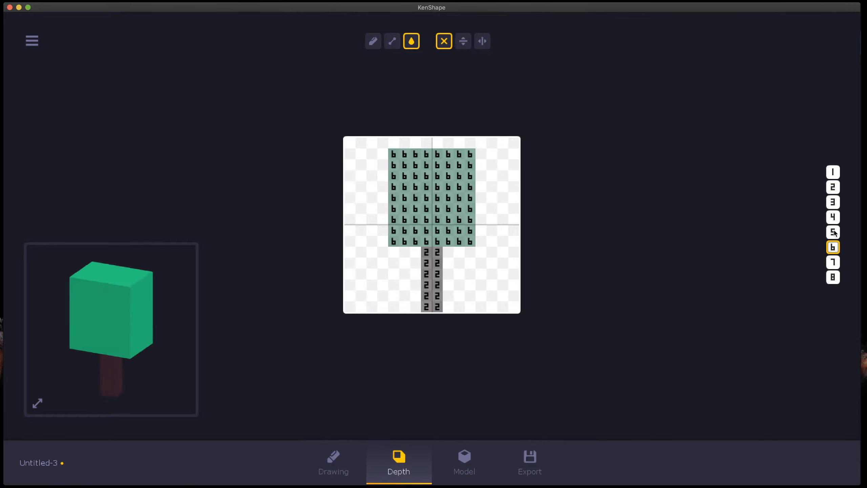
click(833, 232)
click(379, 44)
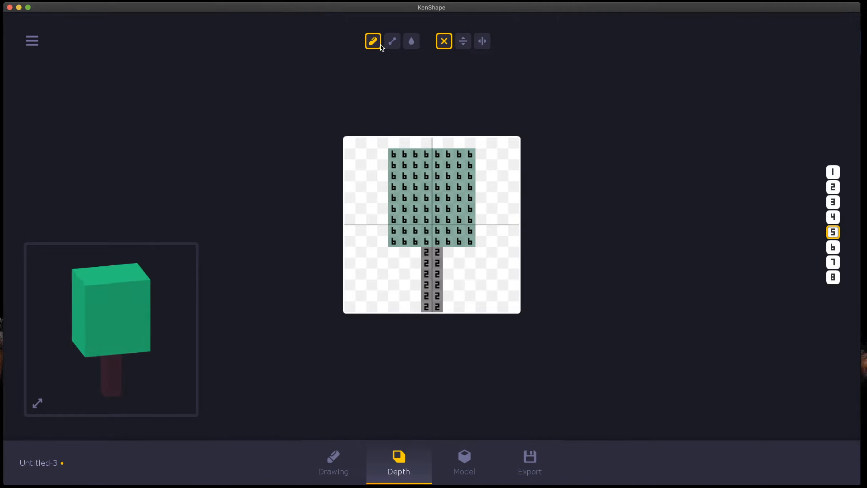
click(470, 154)
click(470, 241)
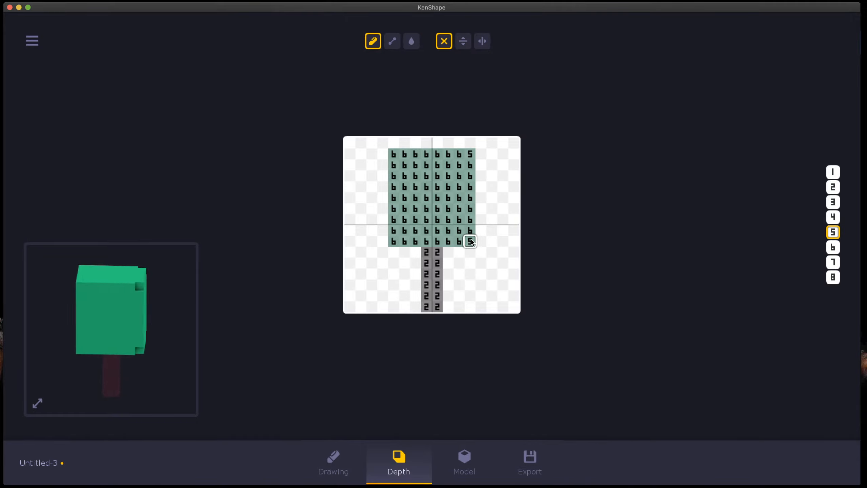
click(393, 241)
click(393, 154)
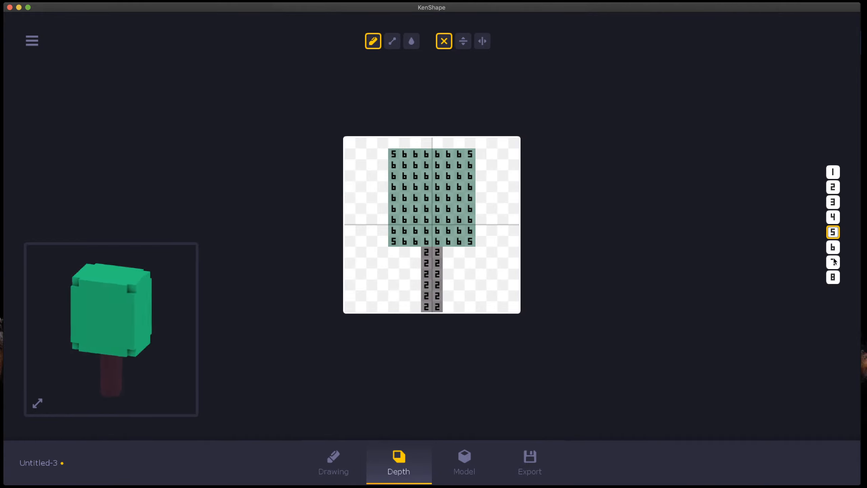
- Paint the crown's interior cells with depth 7, leaving a one-cell border and stepped corners, and preview the model
click(833, 262)
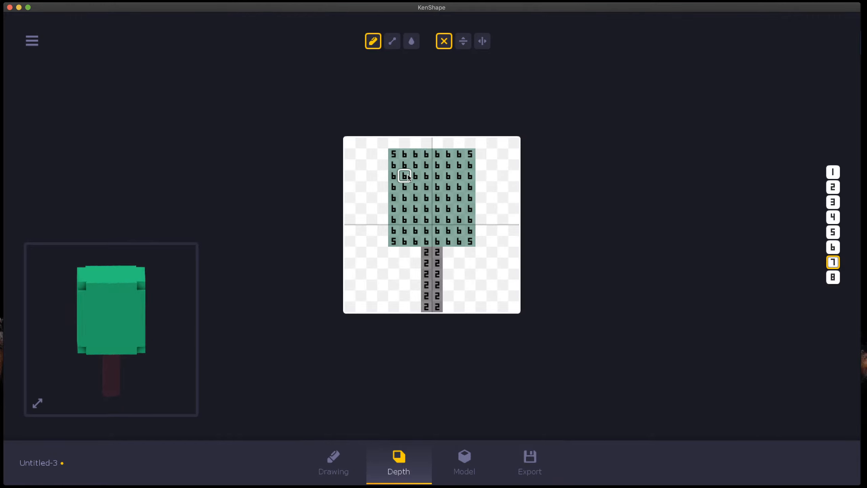
mouse_move(407, 176)
mouse_down()
mouse_move(406, 220)
mouse_move(446, 233)
mouse_move(459, 220)
mouse_move(459, 180)
mouse_move(448, 165)
mouse_move(415, 166)
mouse_move(417, 221)
mouse_move(446, 220)
mouse_move(448, 176)
mouse_move(425, 178)
mouse_move(428, 209)
mouse_move(438, 208)
mouse_move(438, 188)
mouse_up()
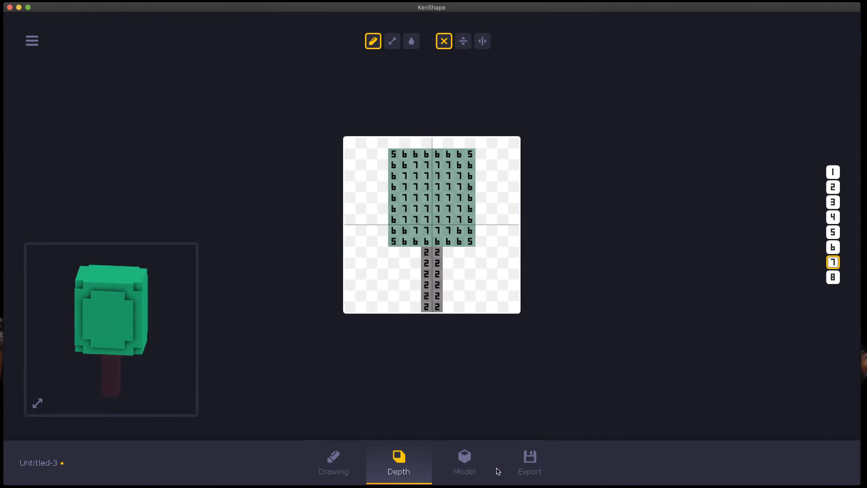
click(460, 459)
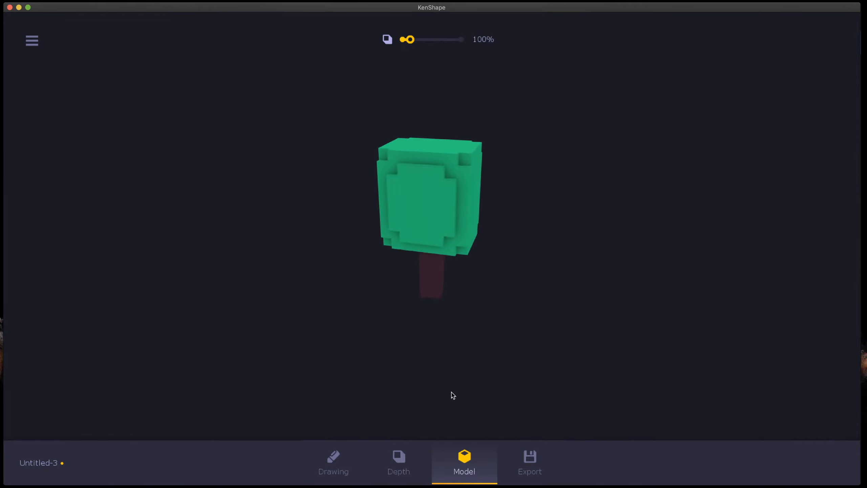
- Widen the crown in the drawing with a light green column one cell wide and 5 cells tall on each side
click(398, 459)
click(344, 462)
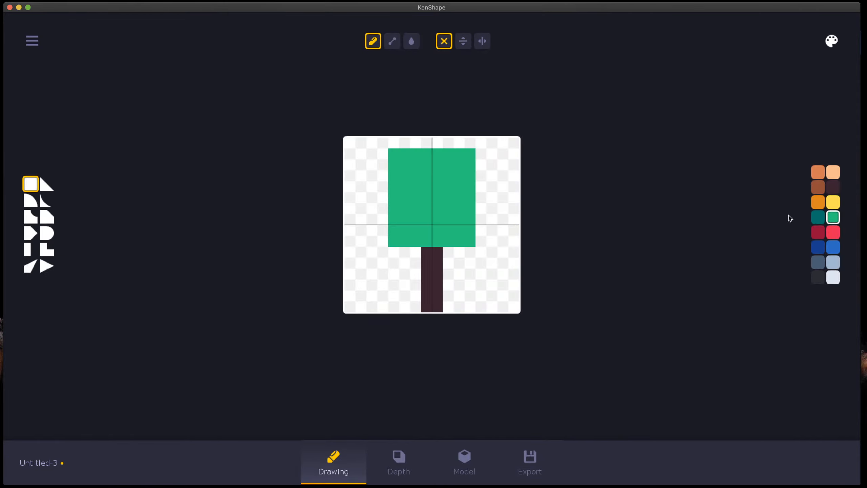
drag(481, 176, 482, 209)
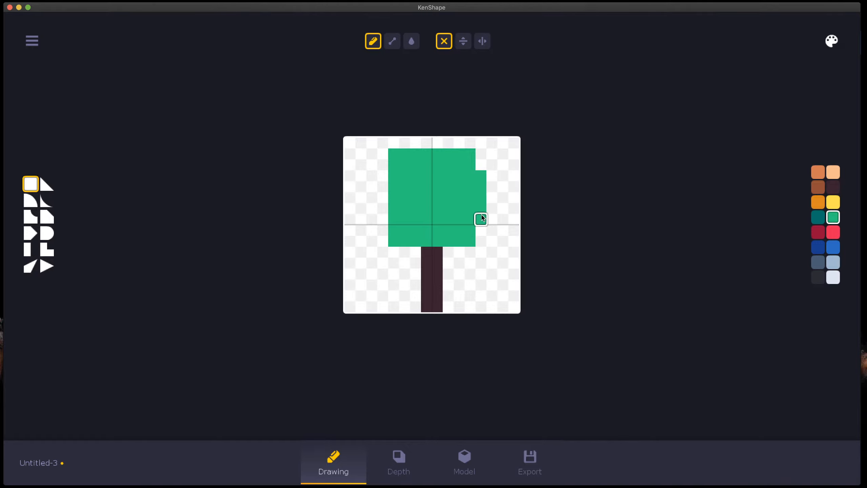
drag(382, 192, 381, 218)
- Assign depth 3 to the crown's two outer side columns, and raise both of them to depth 4
click(402, 465)
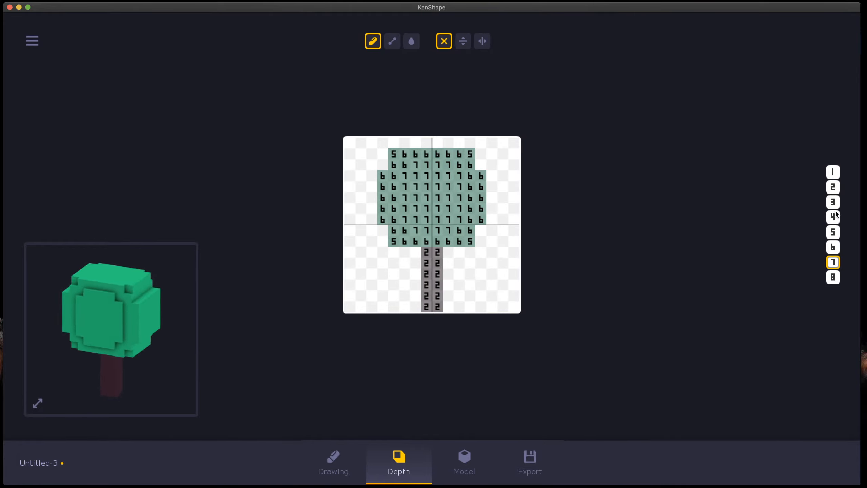
click(832, 201)
click(392, 41)
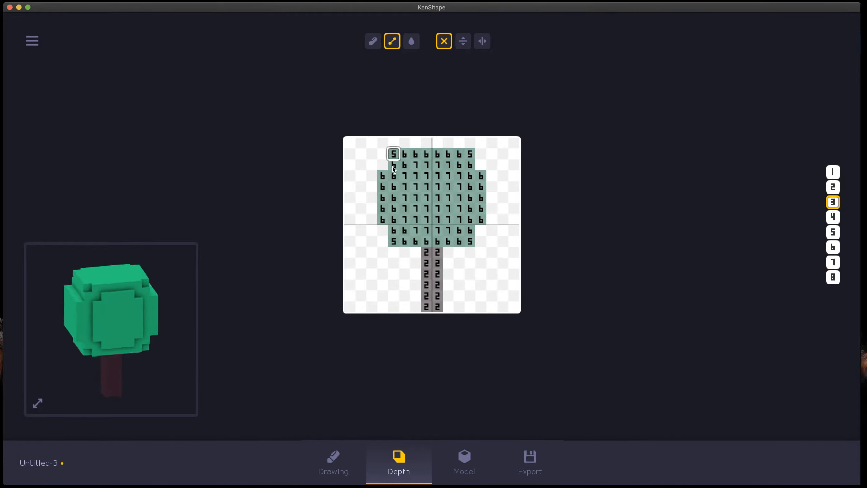
drag(382, 176, 382, 220)
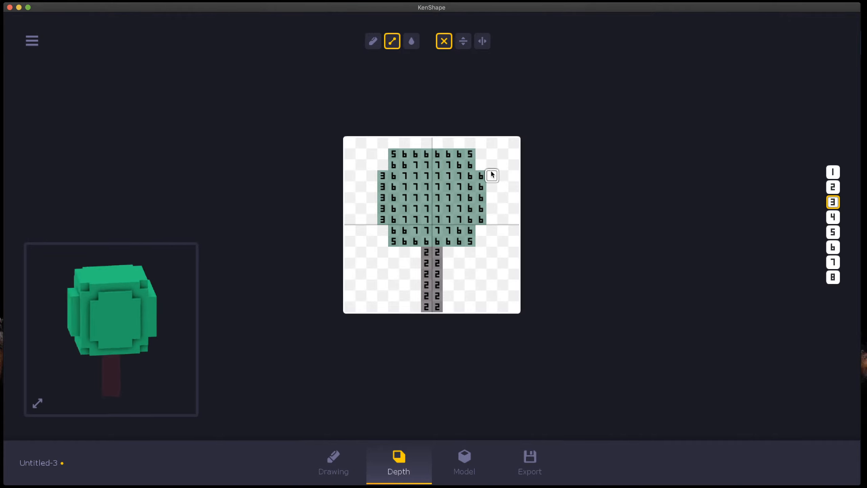
drag(480, 175, 481, 220)
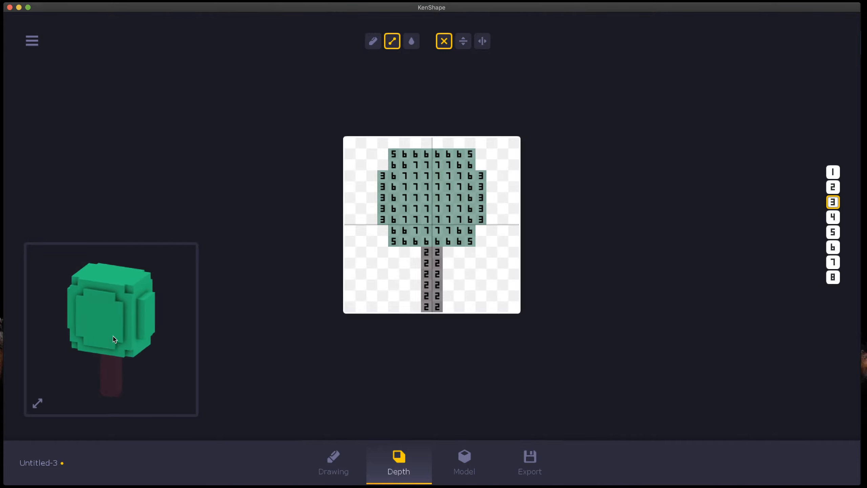
click(832, 216)
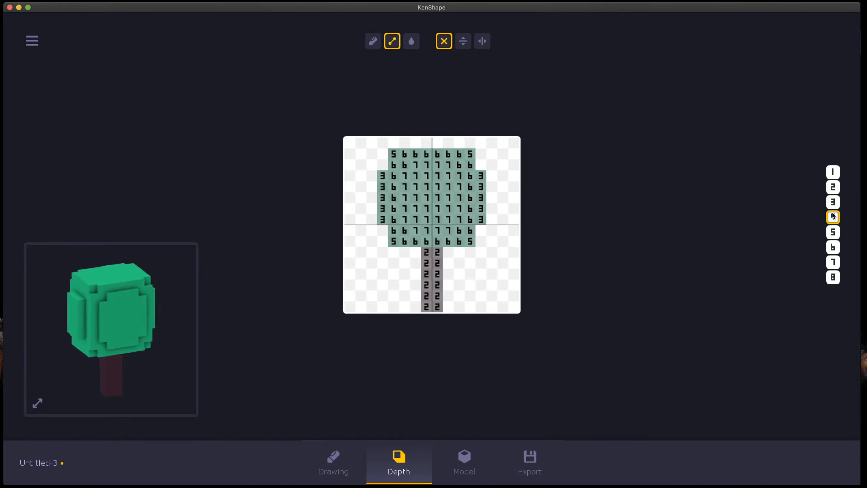
drag(481, 175, 481, 219)
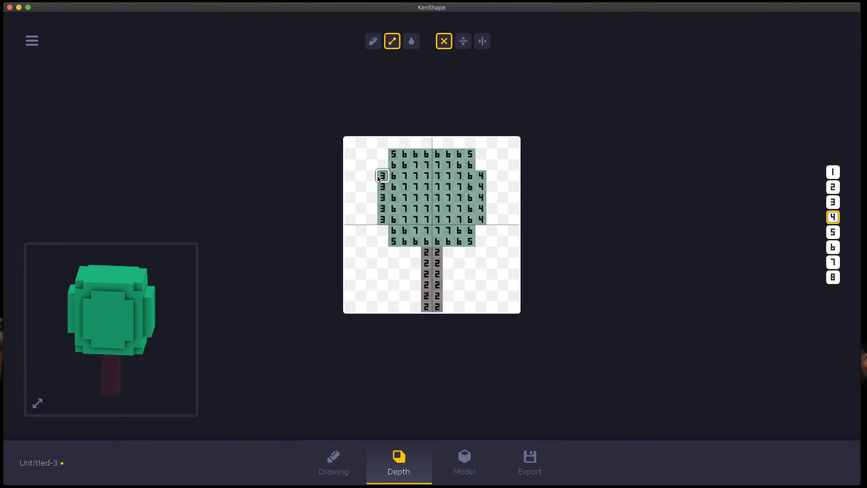
drag(383, 176, 382, 219)
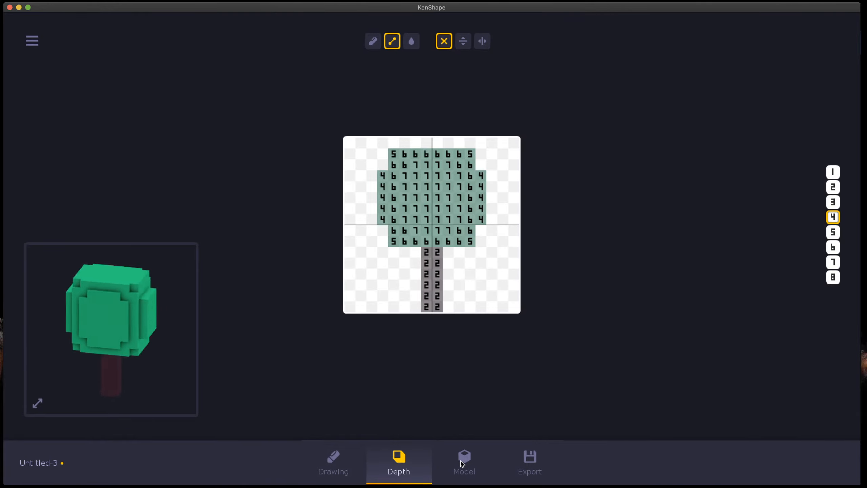
- Preview the tree as a 3D model and adjust its overall depth scale to 150%, then down to 130%
click(462, 463)
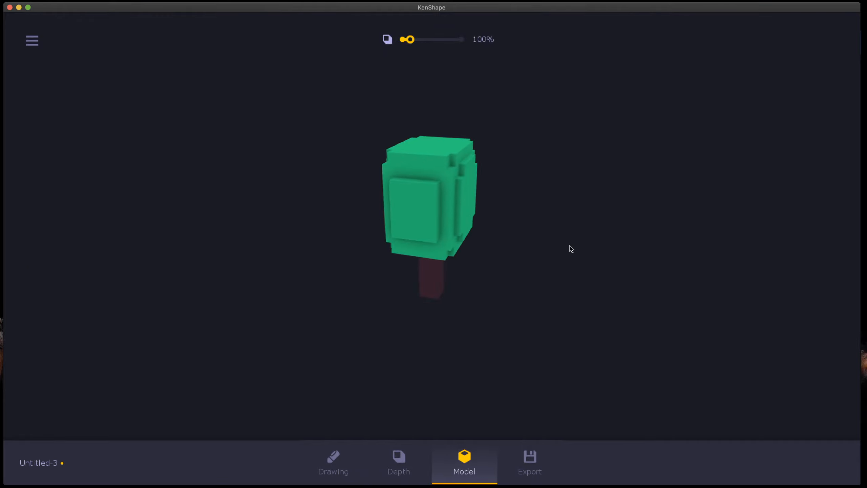
drag(569, 246, 454, 242)
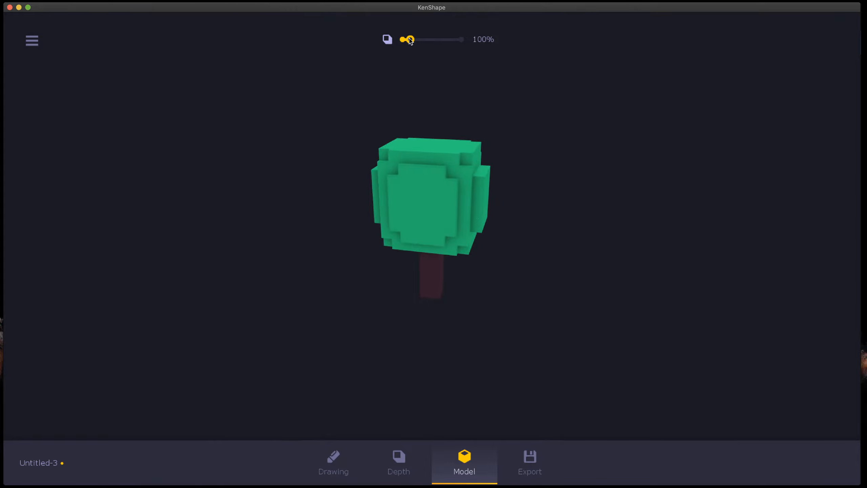
drag(409, 40, 419, 40)
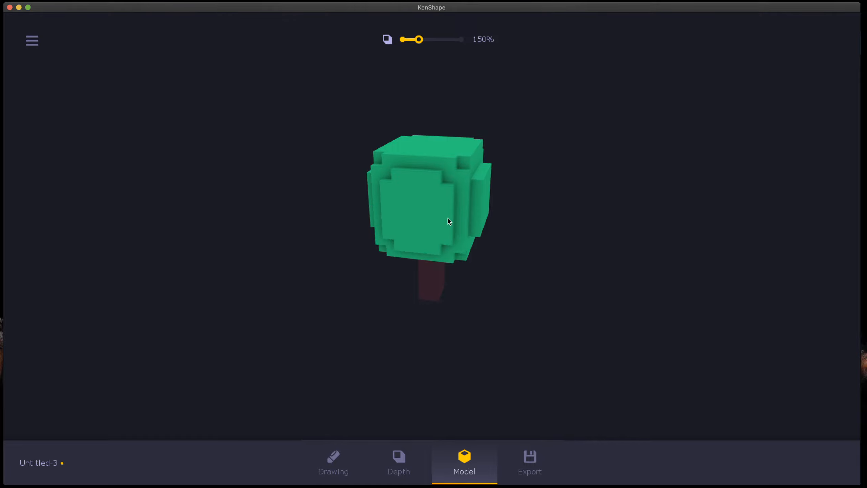
drag(449, 221, 415, 116)
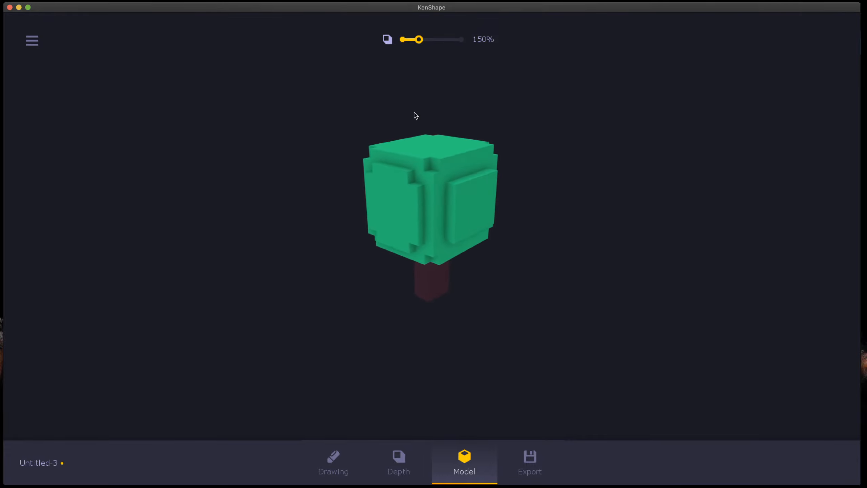
drag(421, 40, 419, 41)
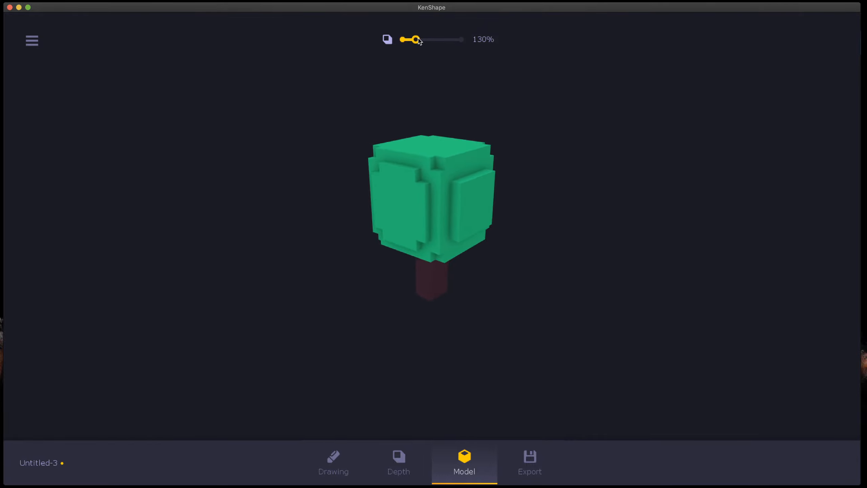
drag(449, 284, 328, 245)
- Export the 3D model in FBX format under the file name tree4 and switch to Unity
click(529, 467)
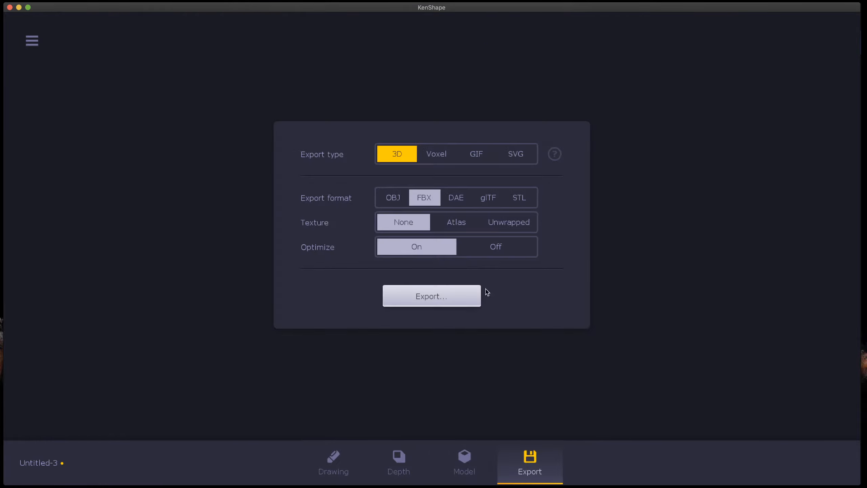
click(396, 296)
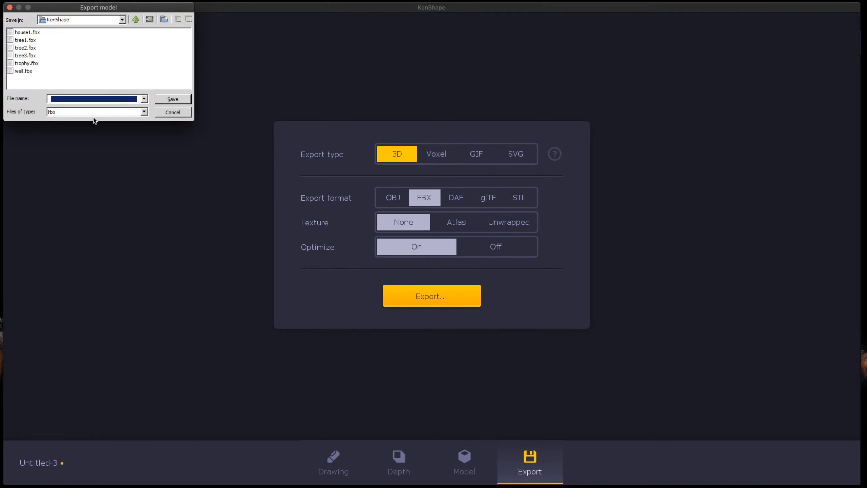
text(tree4)
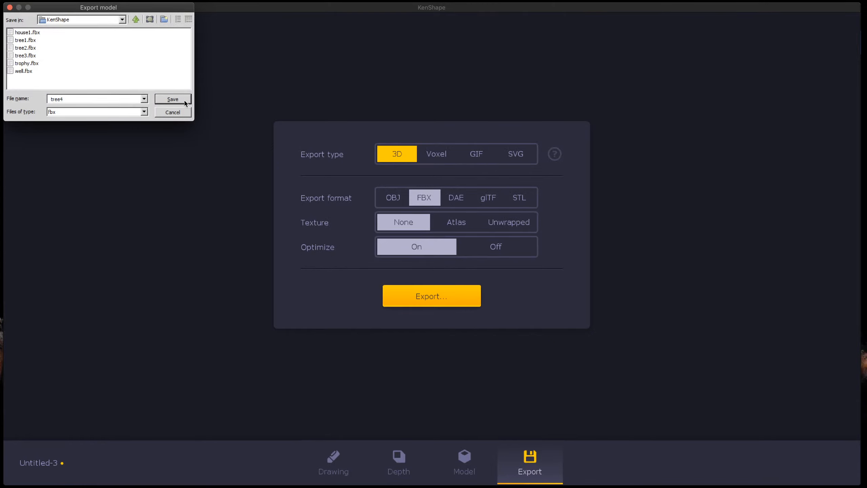
click(172, 99)
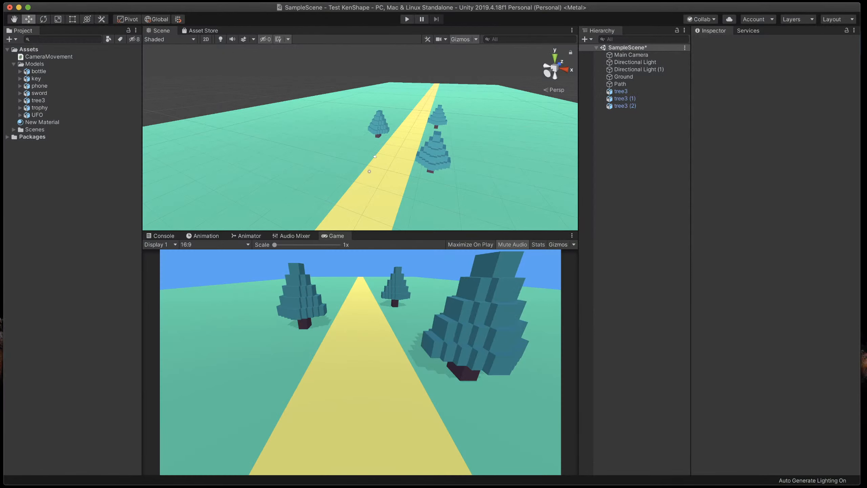
key(super+Tab)
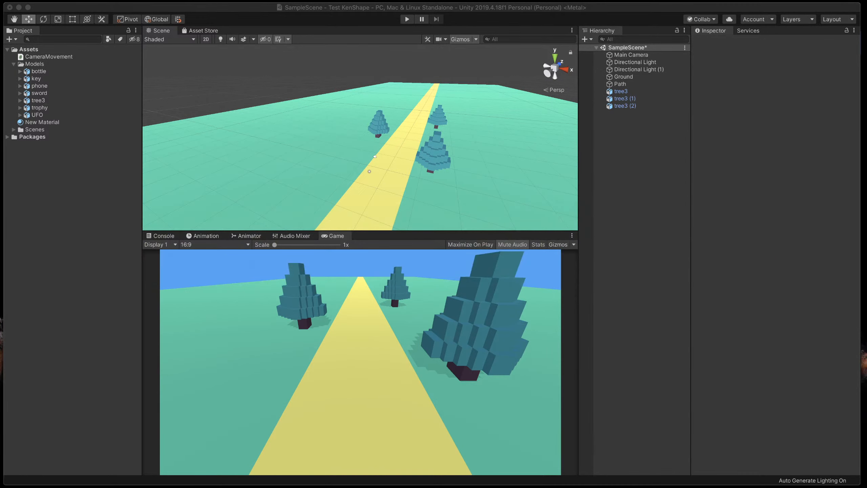
- Import the tree4 model into the Models folder and place it in the scene on the path at Y 6.9, Z 39
drag(0, 113, 55, 67)
drag(46, 109, 633, 126)
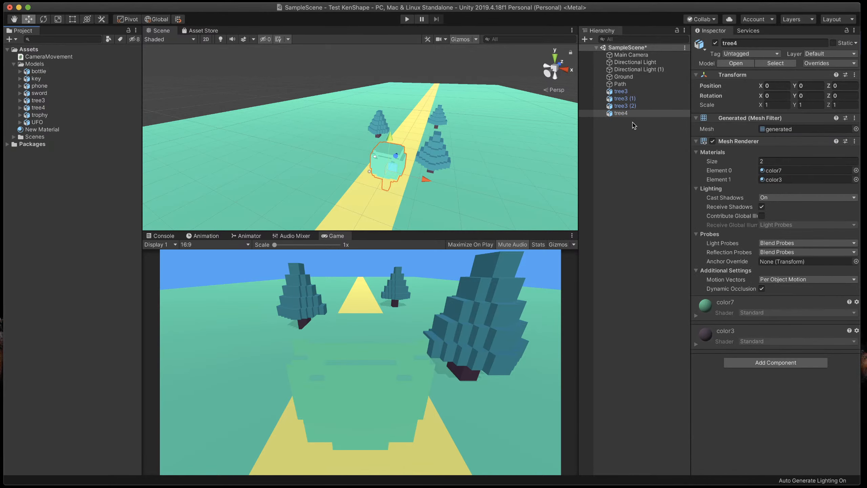
drag(391, 145, 422, 83)
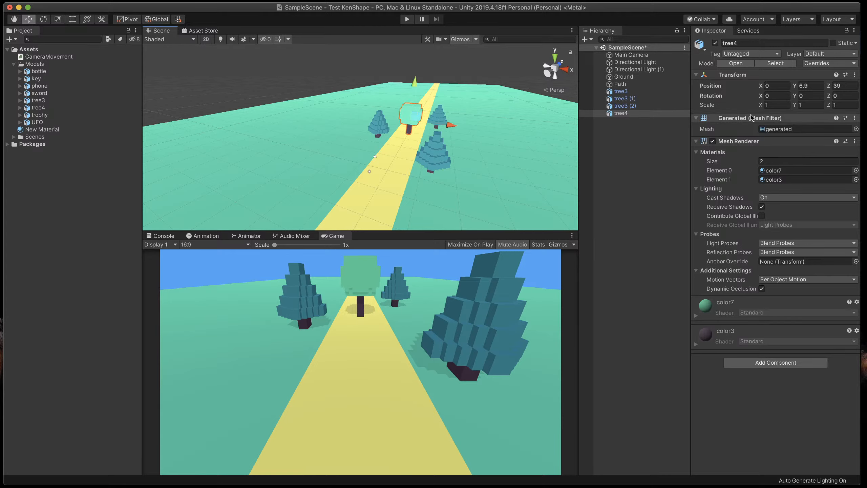
- Scale tree4 uniformly to 0.8 on the X, Y and Z axes
click(772, 105)
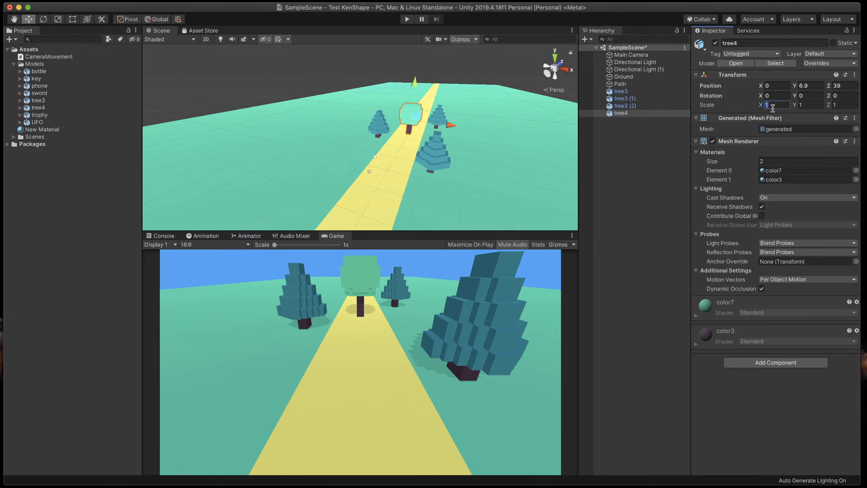
text(0.8)
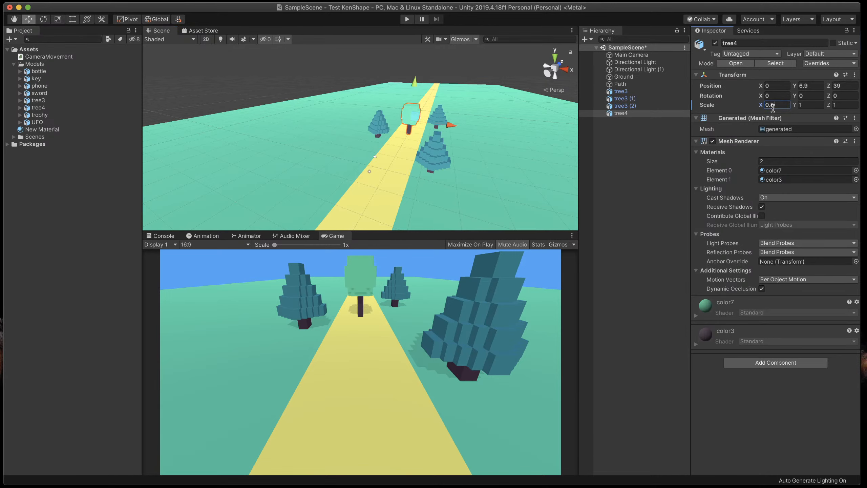
key(Tab)
text(0.8)
key(Tab)
text(0.8)
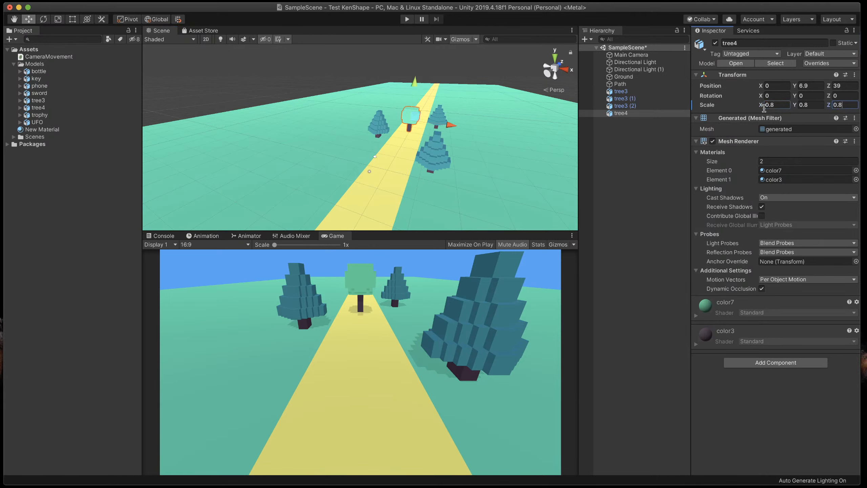
- Spread tree4 and four duplicates of it along both sides of the path, and test the scene in play mode
drag(451, 125, 468, 109)
key(super+d)
key(super+d)
key(super+d)
key(super+d)
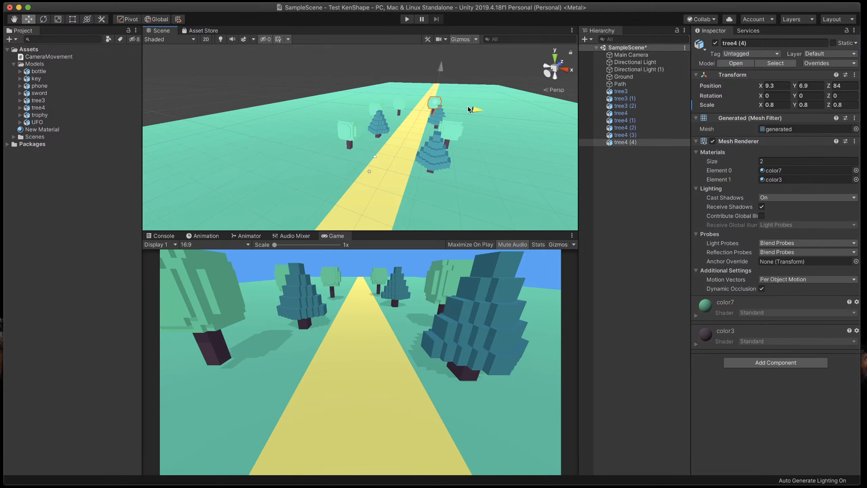
click(406, 20)
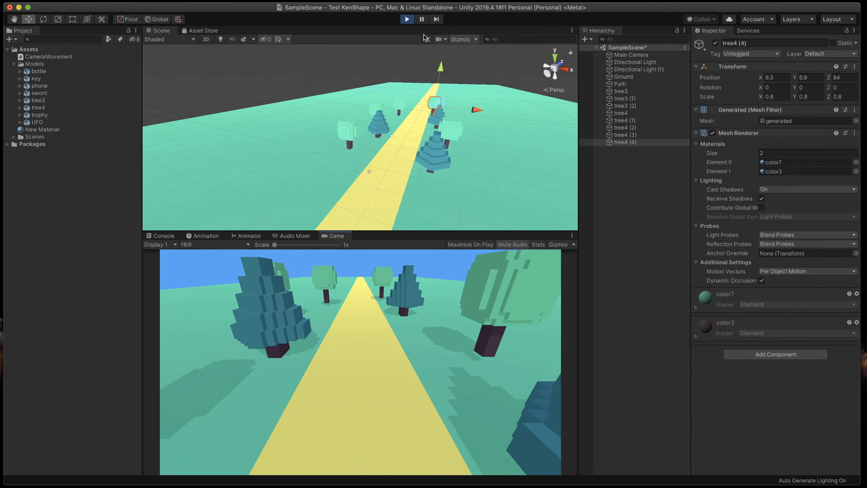
click(406, 19)
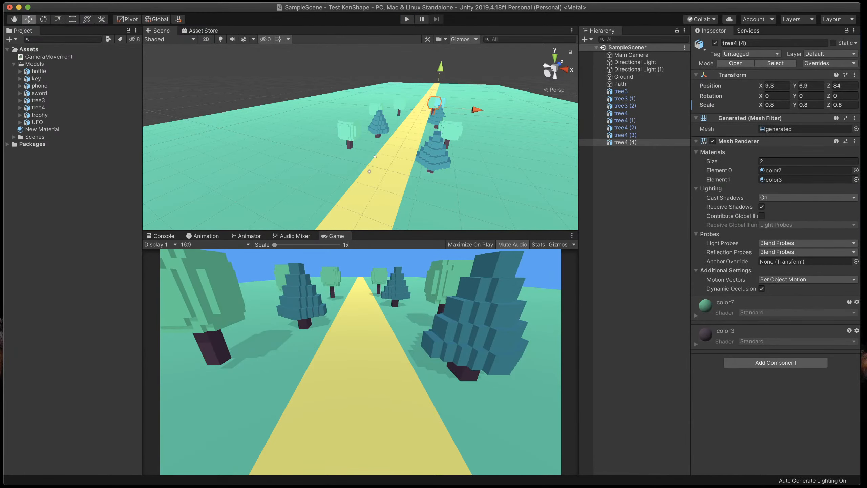
- Switch to KenShape and create a new 16×16 model
key(super+Tab)
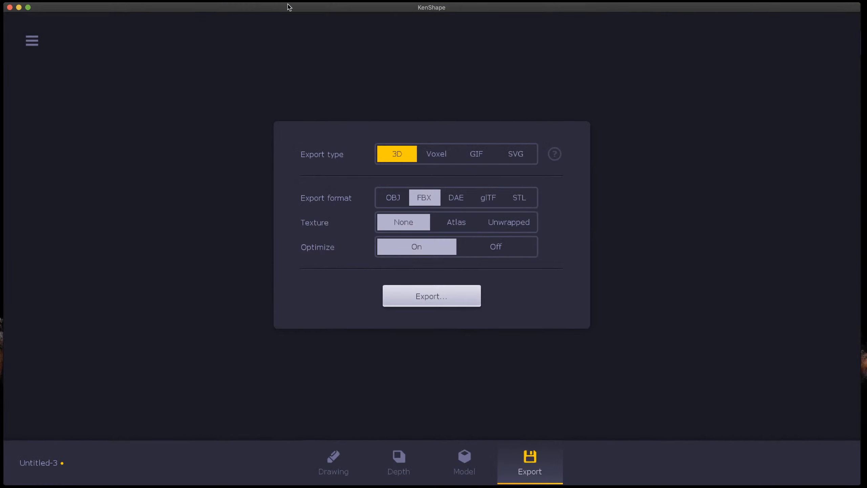
click(36, 48)
click(51, 35)
click(458, 75)
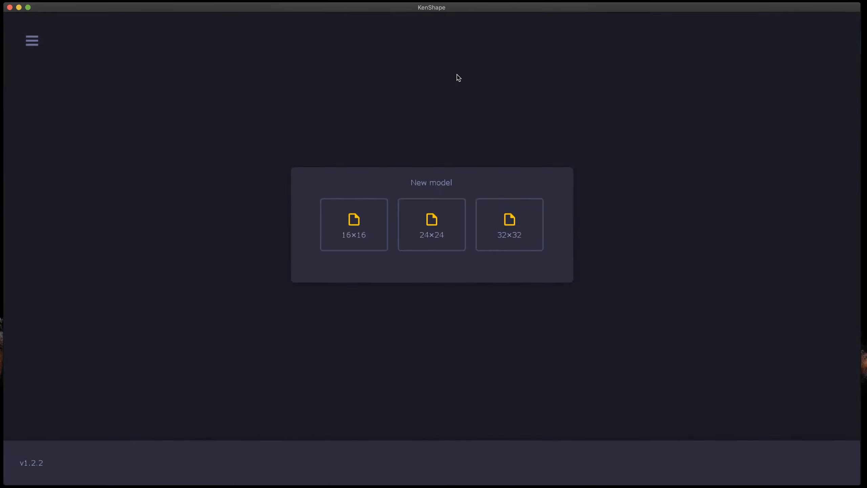
click(368, 237)
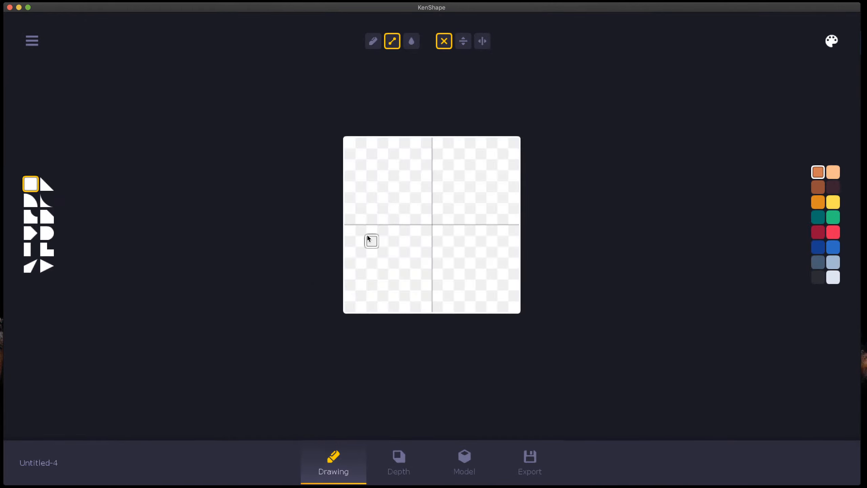
click(817, 217)
drag(369, 310, 348, 307)
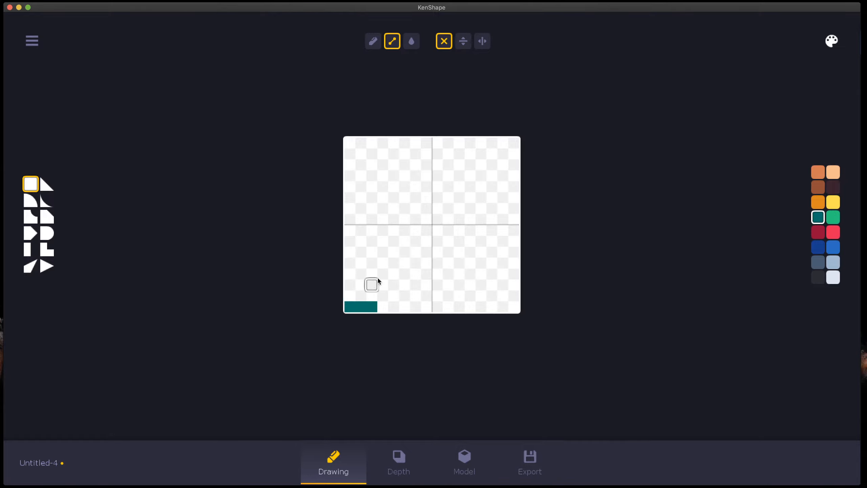
key(super+z)
- Draw a filled dark teal bush about 13 cells wide and 8 cells tall along the canvas's bottom edge, using the Pencil and fill tools
click(373, 42)
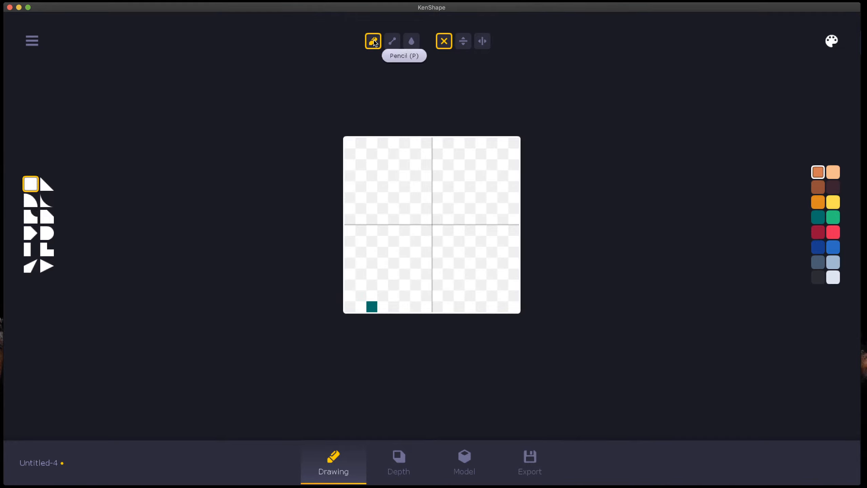
click(371, 307)
drag(371, 306, 360, 295)
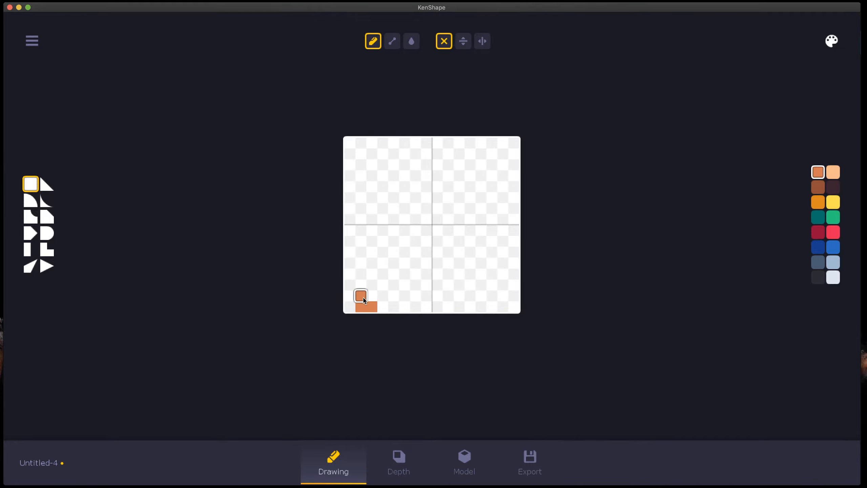
click(814, 215)
key(super+z)
click(814, 217)
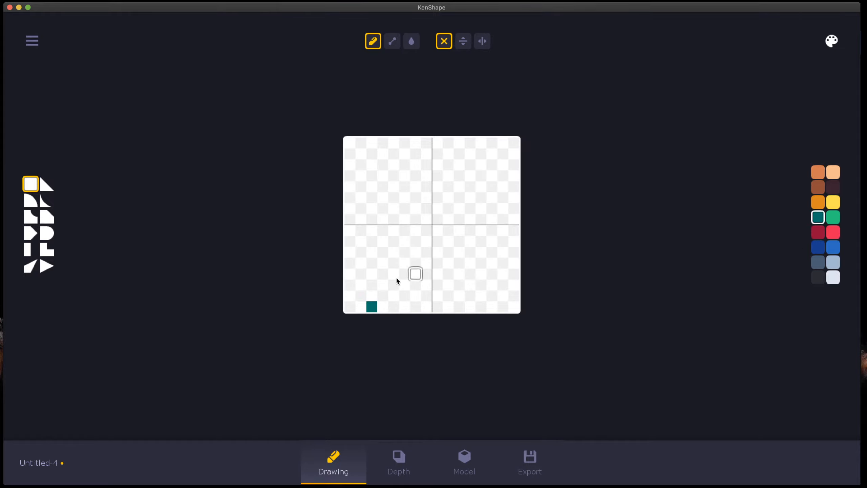
drag(372, 305, 364, 286)
mouse_move(373, 243)
mouse_down()
mouse_move(485, 252)
mouse_move(477, 285)
mouse_move(459, 306)
mouse_move(479, 304)
mouse_move(489, 249)
mouse_move(362, 253)
mouse_up()
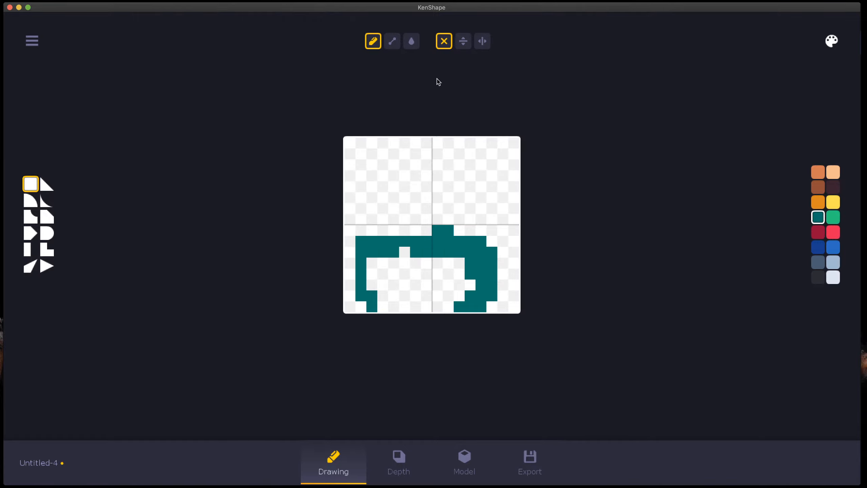
click(411, 41)
click(427, 306)
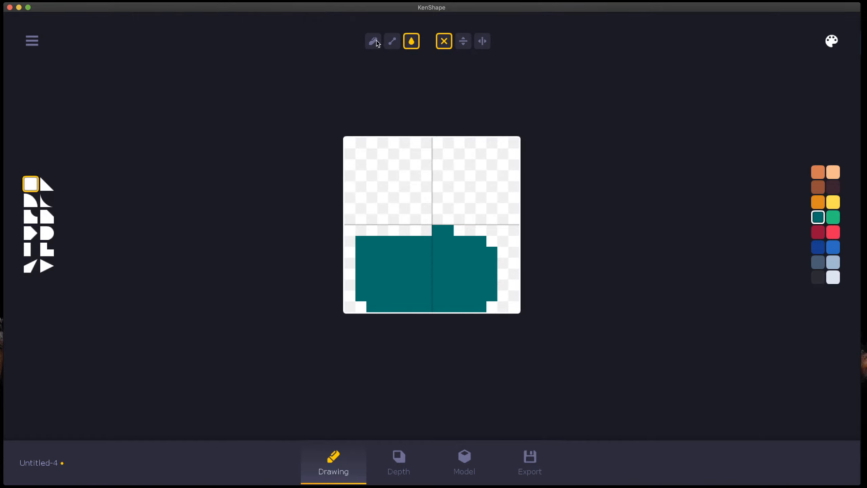
- Paint four scattered single bright red cells on the bush as berries with the Pencil tool
click(373, 41)
click(839, 237)
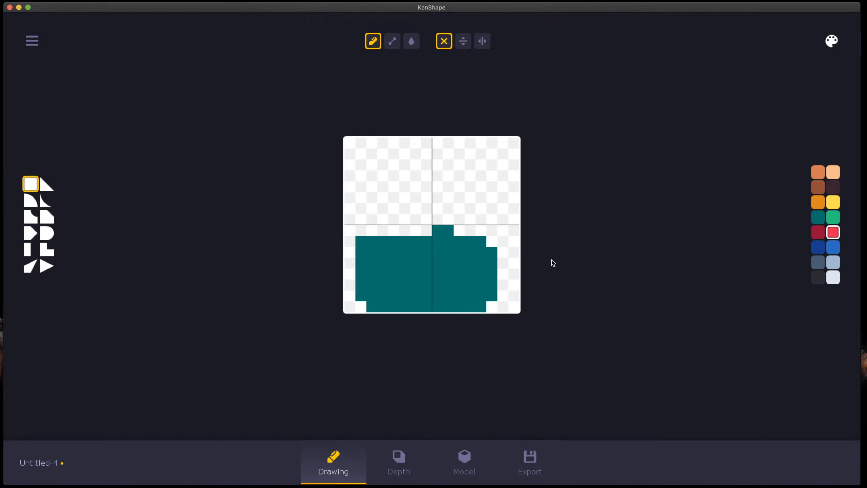
click(382, 262)
click(416, 296)
click(448, 262)
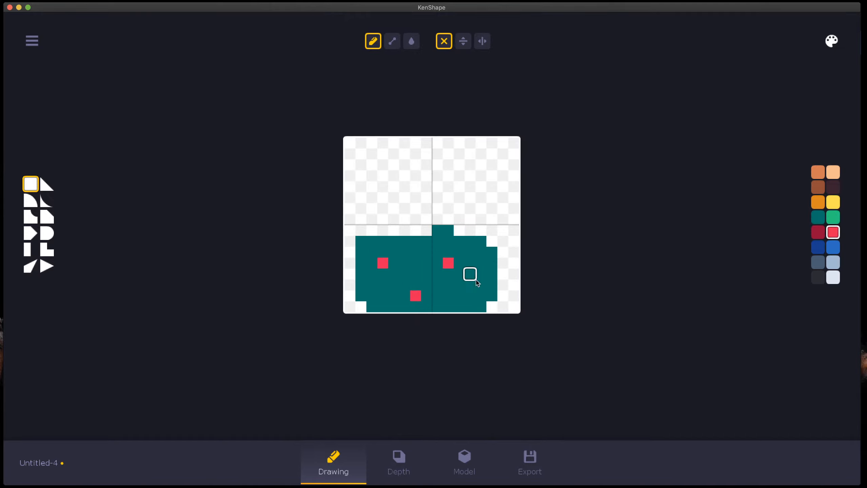
click(470, 284)
- Fill the entire bush, including its berries, with depth 3
click(418, 468)
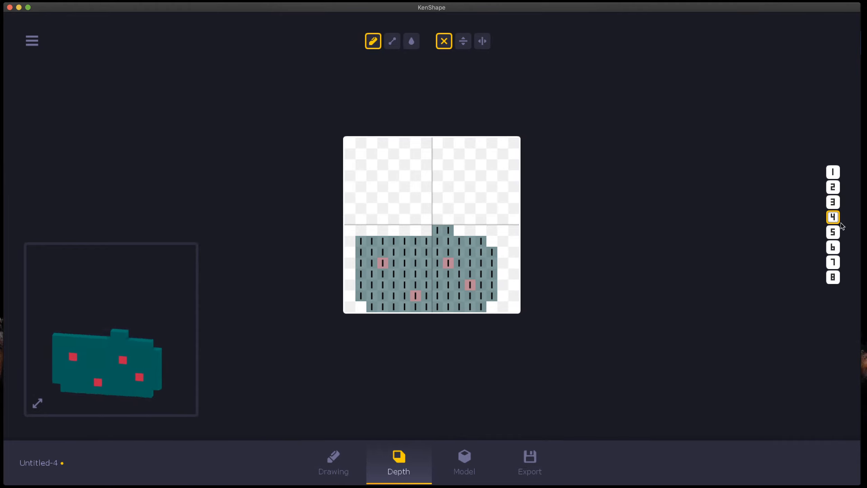
click(832, 201)
click(410, 41)
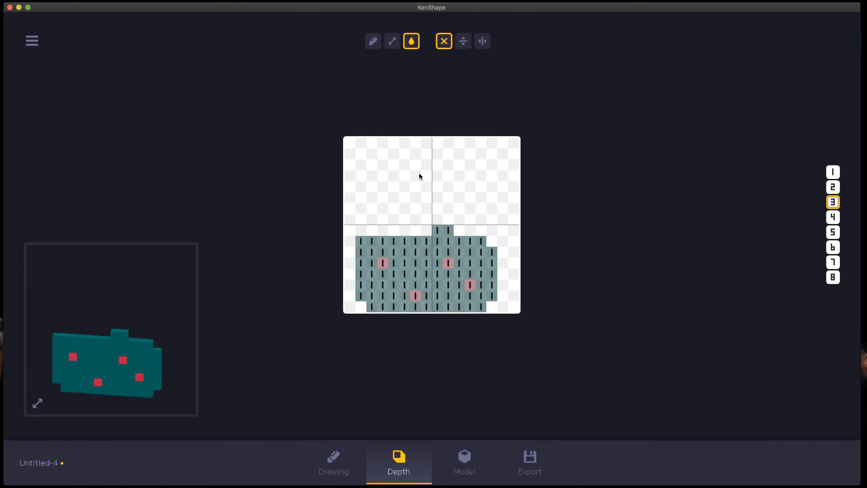
click(405, 263)
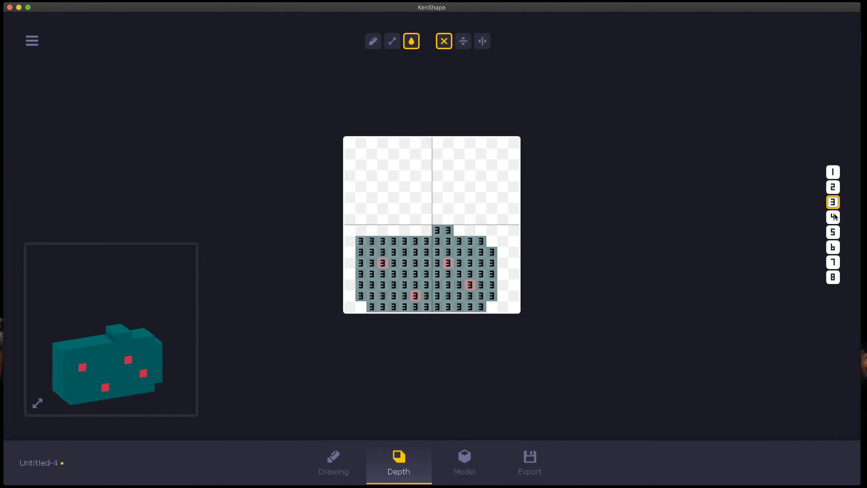
- Raise the bush's inner area to depth 4 and its lower centre to depth 5 with the Pencil tool
click(833, 217)
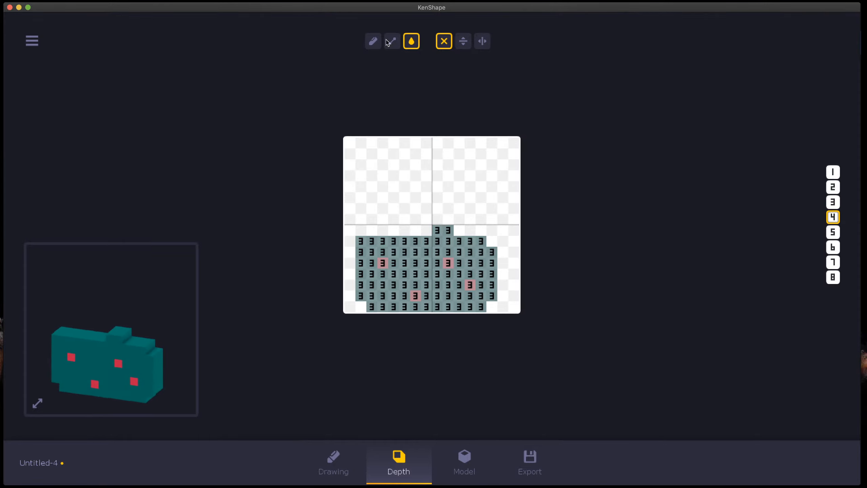
click(373, 41)
mouse_move(383, 306)
mouse_down()
mouse_move(383, 285)
mouse_move(449, 267)
mouse_move(470, 284)
mouse_move(435, 286)
mouse_move(427, 266)
mouse_move(404, 306)
mouse_move(393, 291)
mouse_move(395, 307)
mouse_up()
click(833, 232)
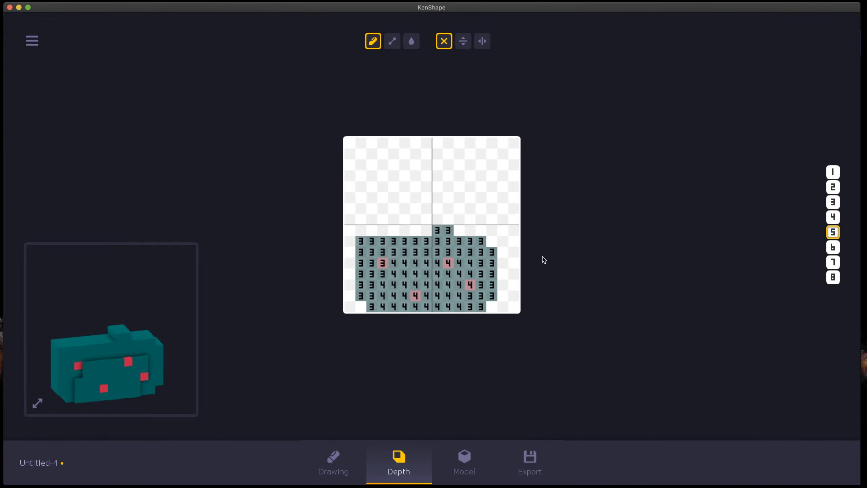
mouse_move(409, 306)
mouse_down()
mouse_move(440, 298)
mouse_move(407, 296)
mouse_move(434, 291)
mouse_move(450, 314)
mouse_up()
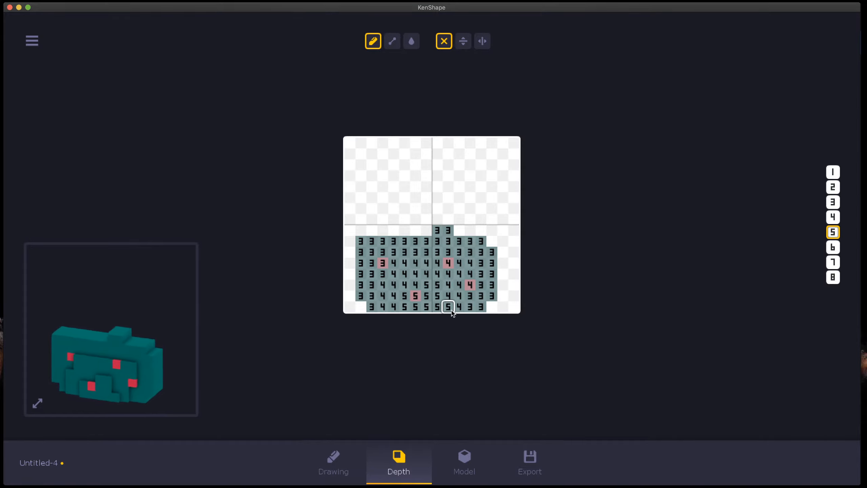
- Extend the bush's top row with four more dark teal cells in the drawing and return to the depth view
click(331, 468)
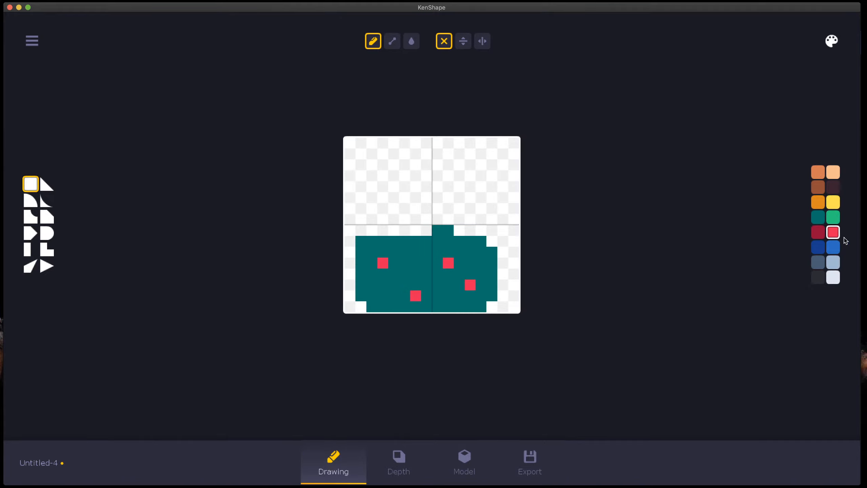
click(818, 217)
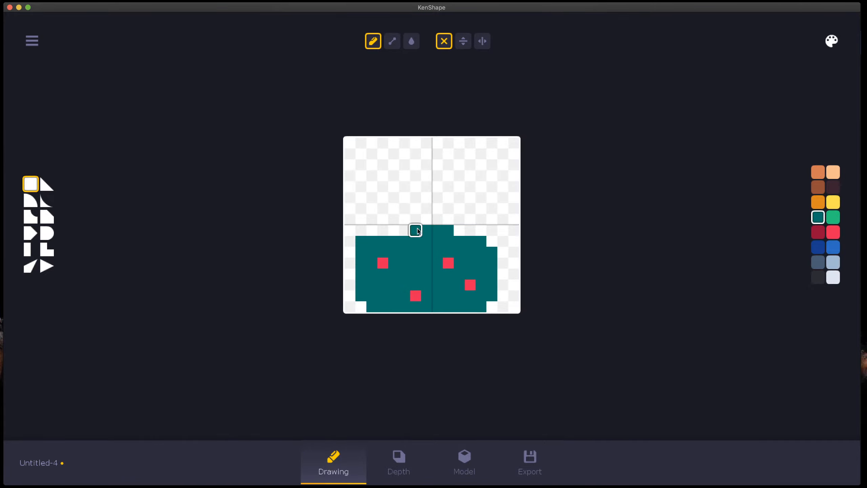
drag(418, 231, 392, 229)
click(411, 471)
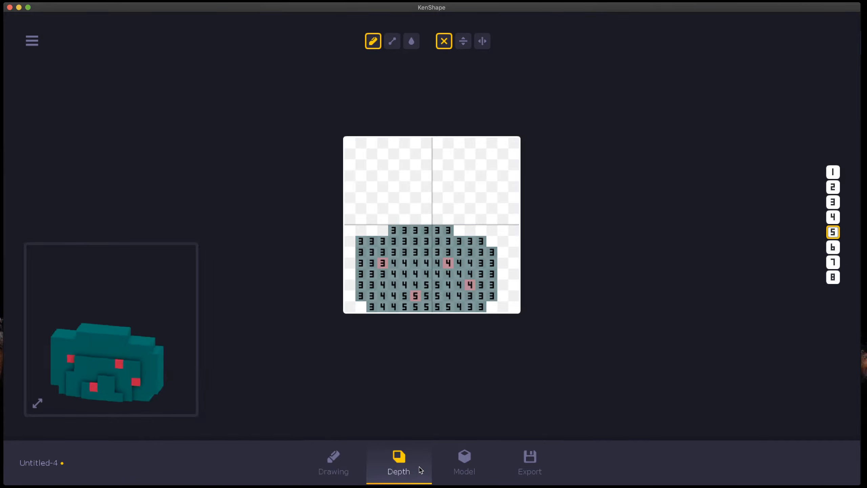
- Preview the bush as a 3D model from several angles and set its overall depth scale to 170%
click(461, 472)
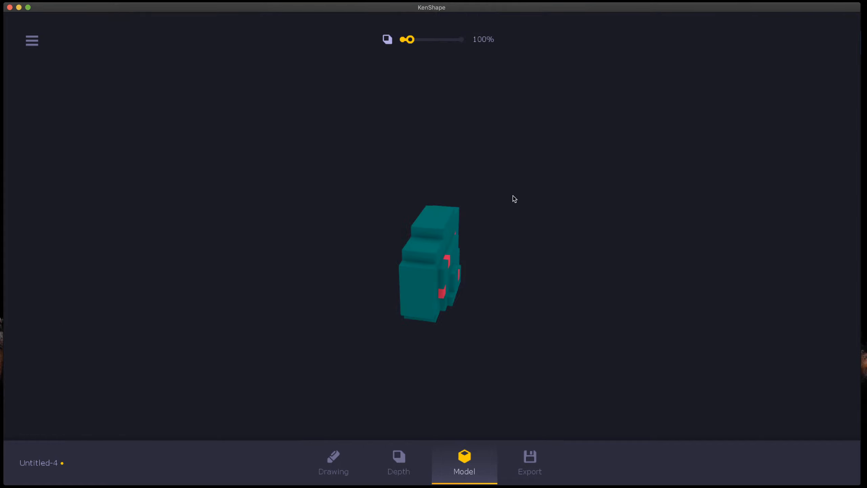
drag(418, 265, 315, 260)
drag(448, 245, 418, 129)
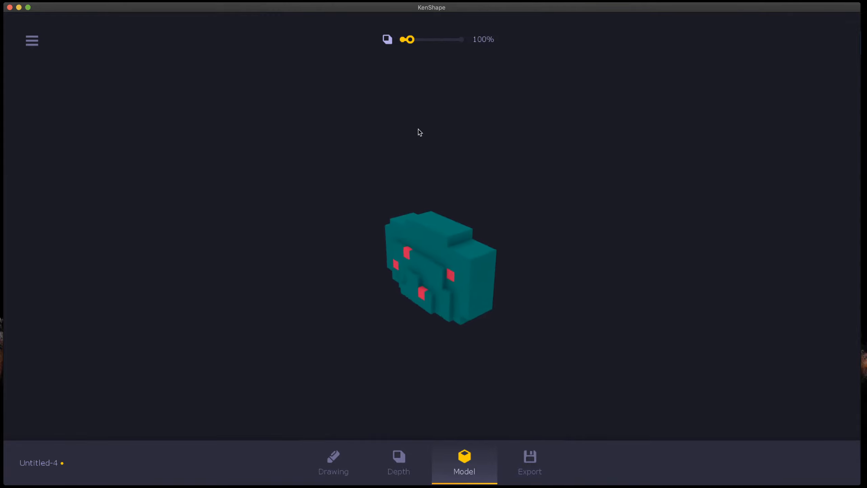
drag(410, 39, 422, 39)
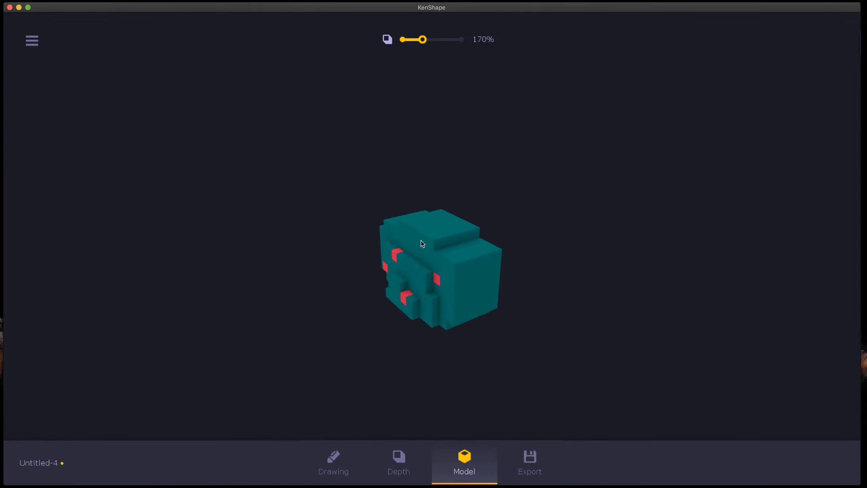
drag(423, 243, 565, 246)
- Export the 3D model in FBX format under the file name bush and switch to Unity
click(540, 470)
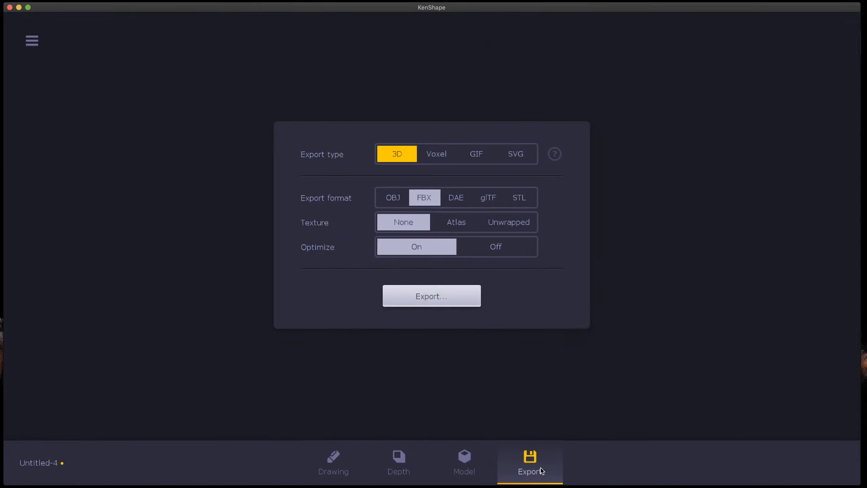
click(432, 294)
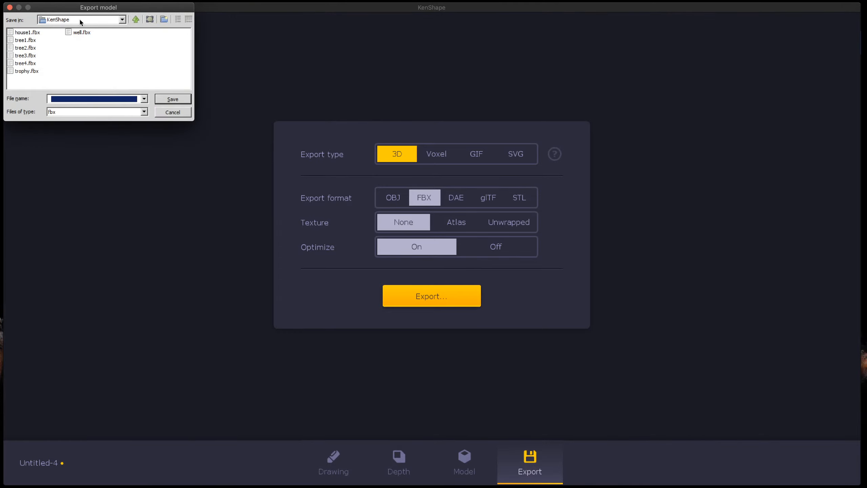
text(bush)
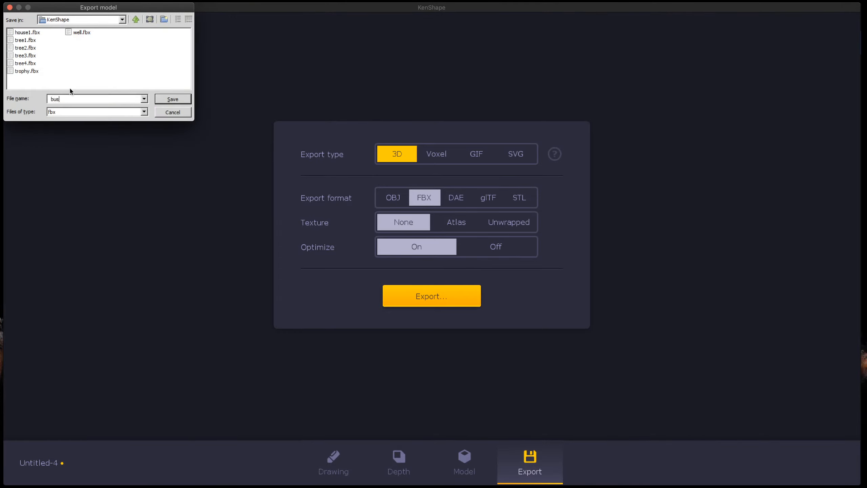
click(159, 99)
key(BackSpace)
click(167, 99)
key(super+Tab)
key(super+Tab)
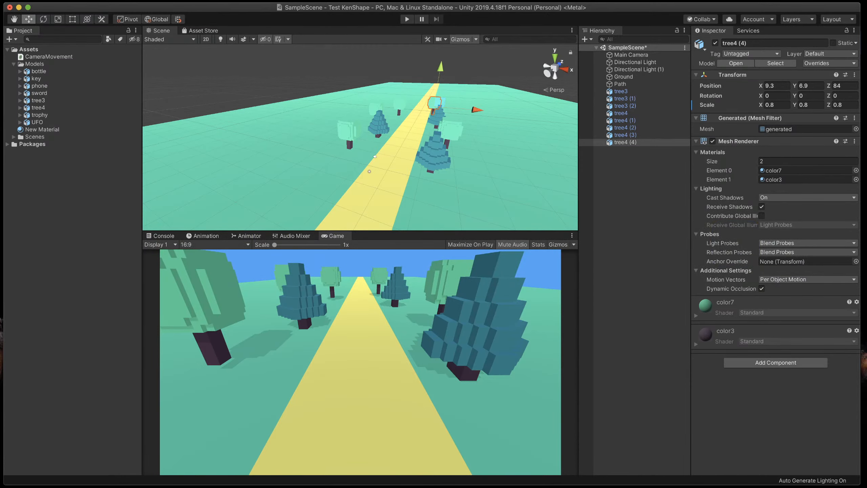
- Import the exported bush file into the project's Models folder and add the bush model to the scene
key(super+Tab)
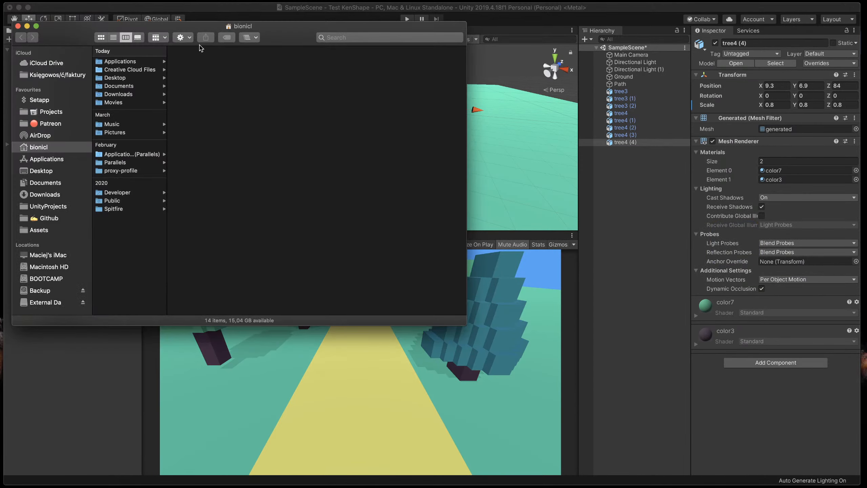
key(super+Tab)
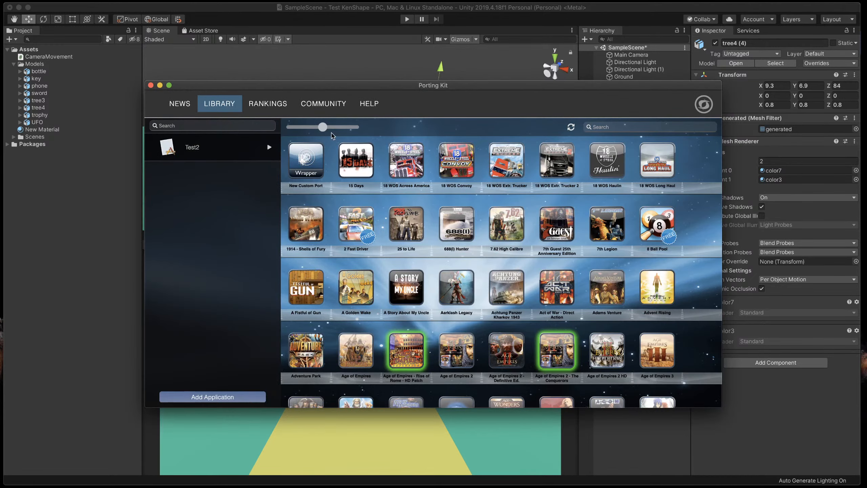
drag(292, 87, 866, 112)
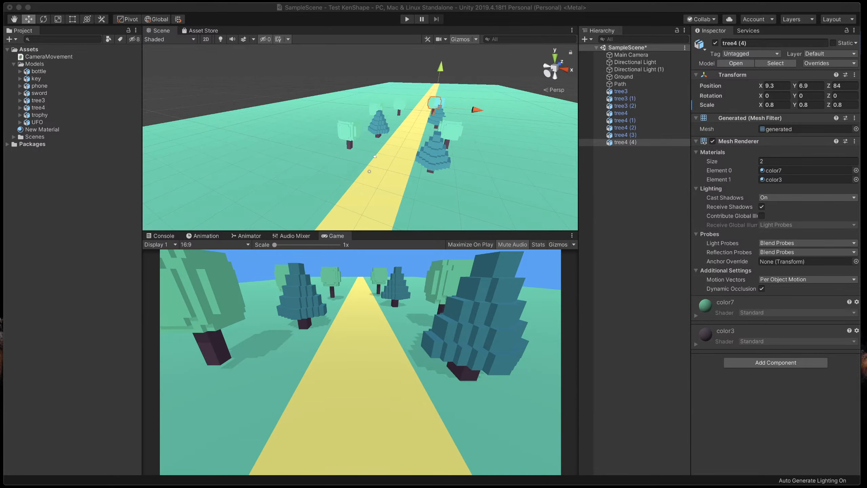
drag(304, 298, 866, 334)
drag(259, 324, 636, 176)
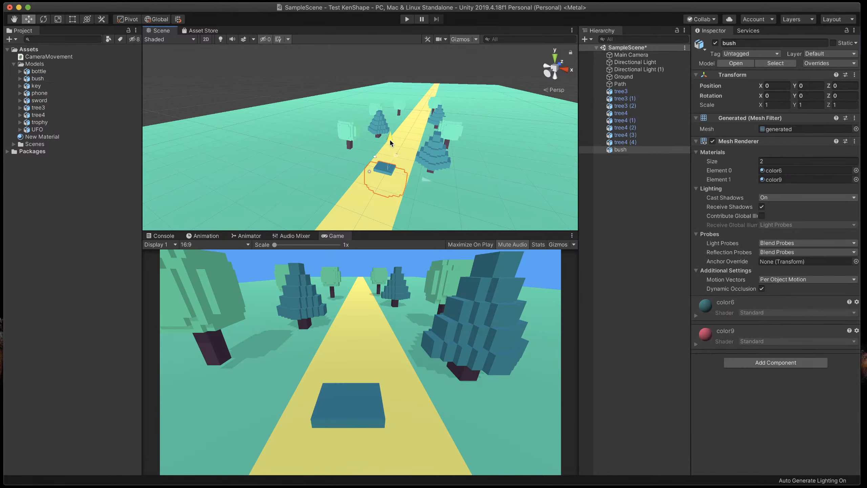
- Raise the bush to Y 7.4 and set its scale to 0.5 on all three axes
drag(389, 138, 391, 124)
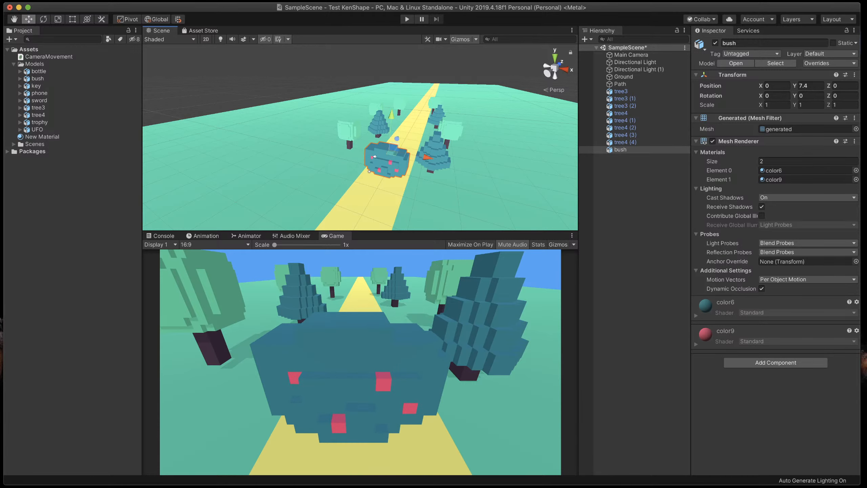
key(super+Tab)
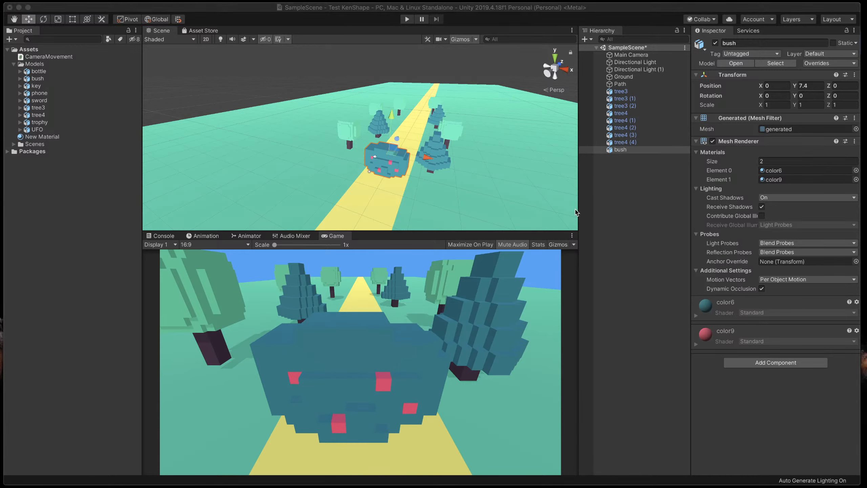
click(630, 150)
click(778, 105)
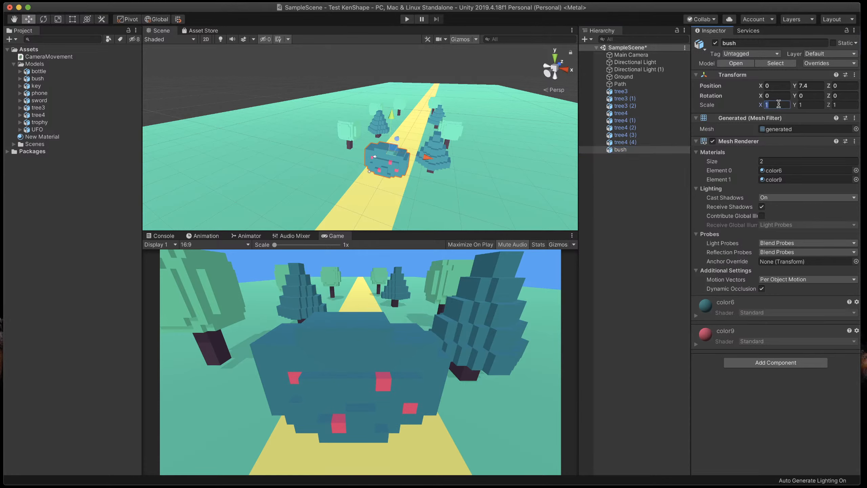
text(0.5)
key(Tab)
text(0.5)
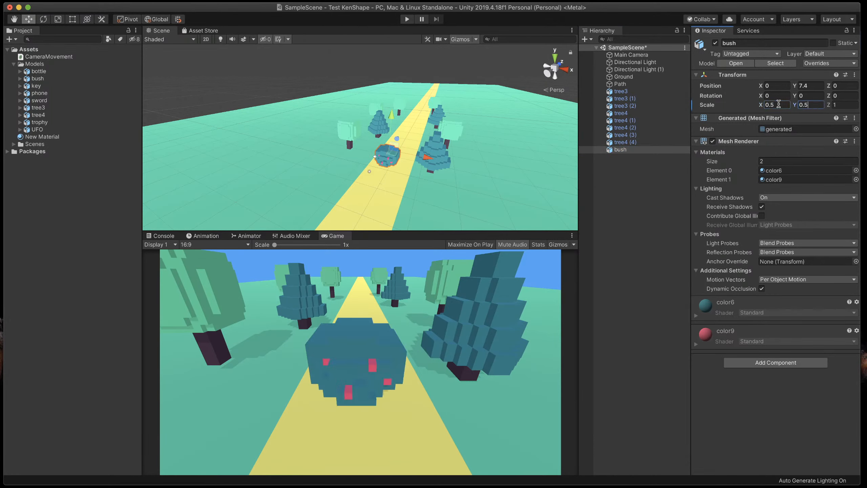
key(Tab)
text(0)
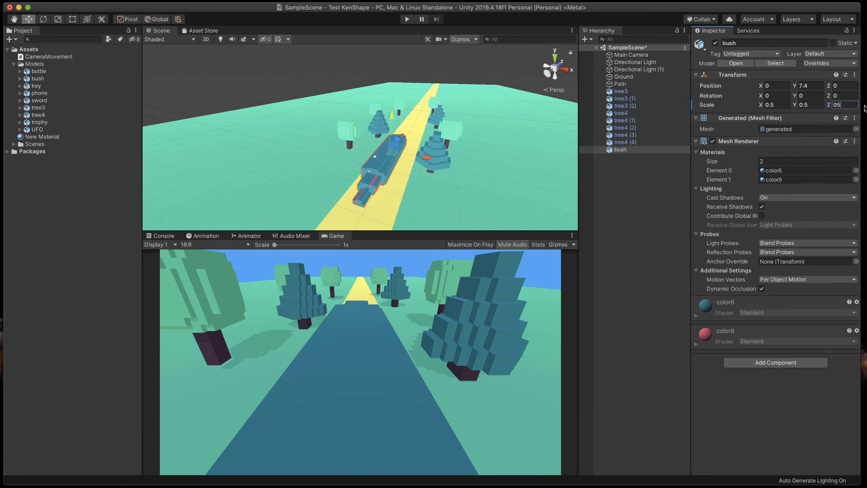
text(.5)
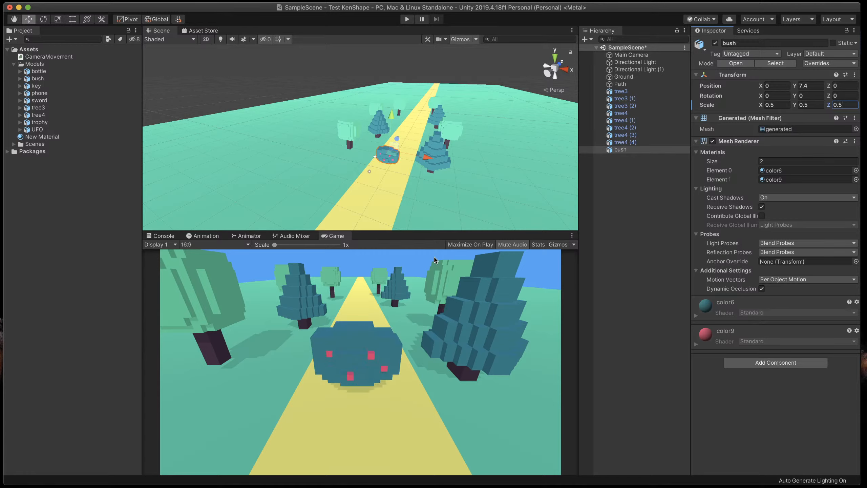
- Reduce the bush's scale to 0.3 on all three axes
key(shift+Tab)
key(shift+Tab)
text(.3)
key(Tab)
text(.3)
key(Tab)
text(.3)
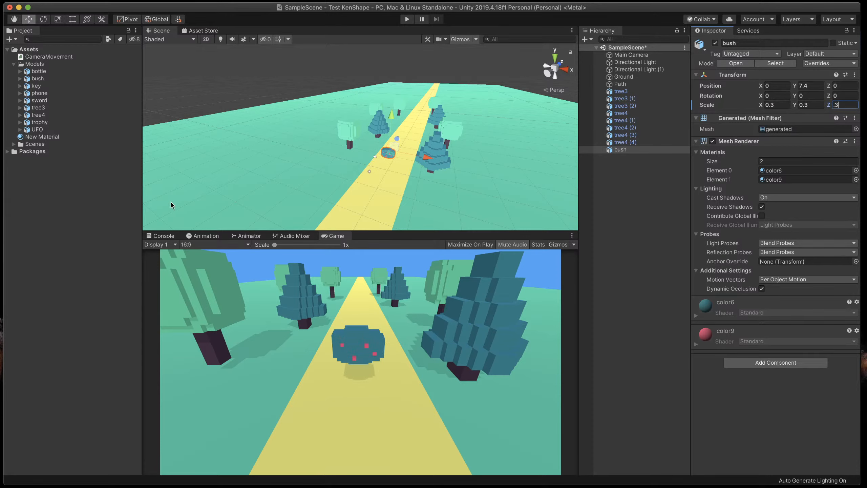
- Move the bush along the path to Y 3.7, Z 22.7 and set its scale to 0.5 on all axes
drag(391, 116, 425, 132)
click(777, 105)
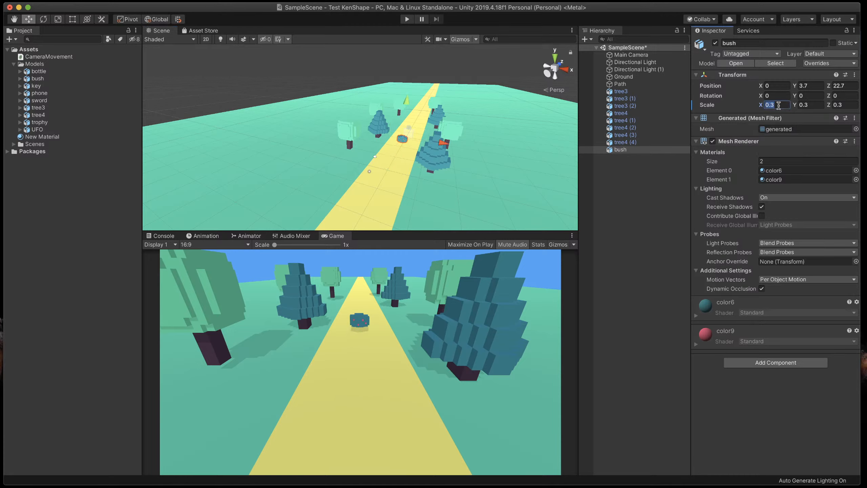
text(0.5)
key(Tab)
text(0.5)
key(Tab)
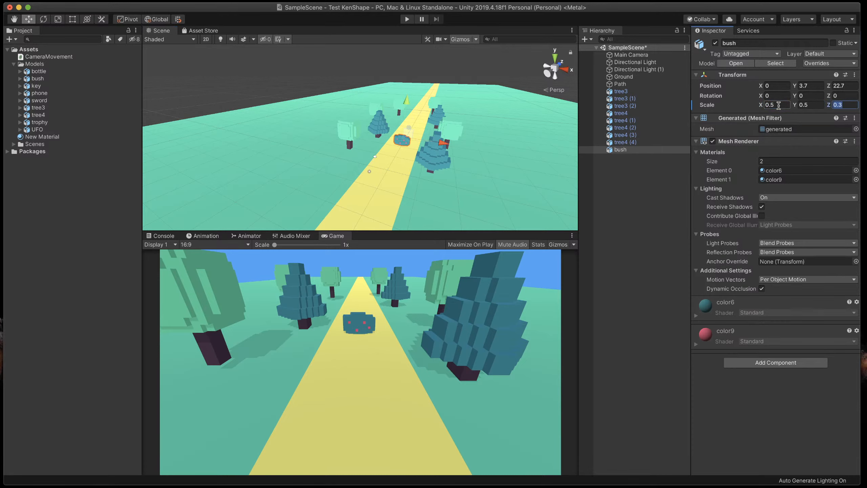
text(0.5)
- Move the bush off the path to X 13.4 and rotate it to about 62 degrees around Y
drag(439, 144, 470, 151)
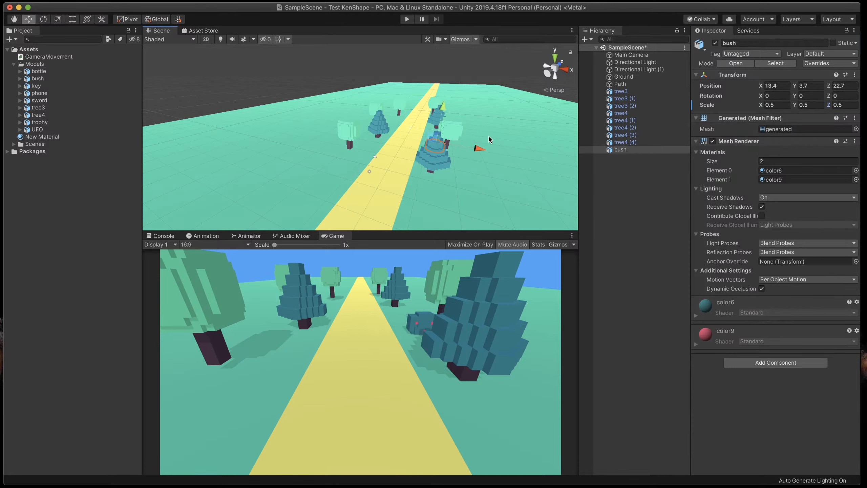
key(e)
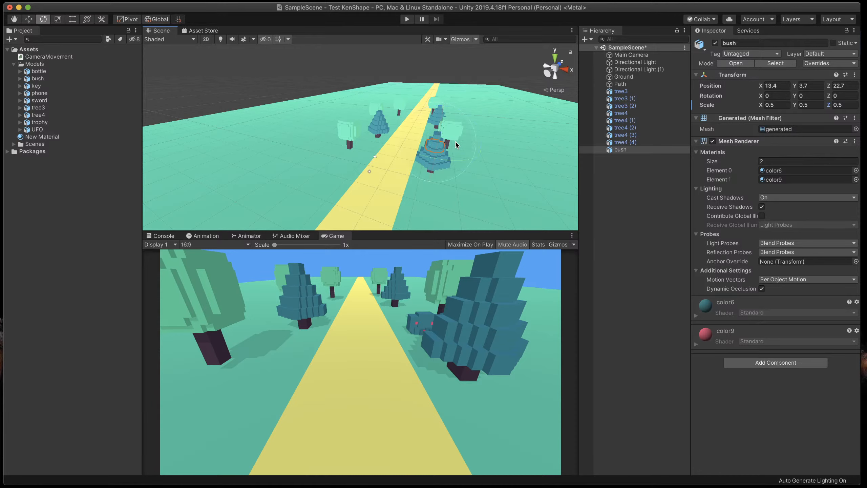
drag(465, 161, 393, 163)
- Duplicate the bush, place the copy across the path at X -8.9, Z 50.5 and rotate it to about 133 degrees around Y
key(super+d)
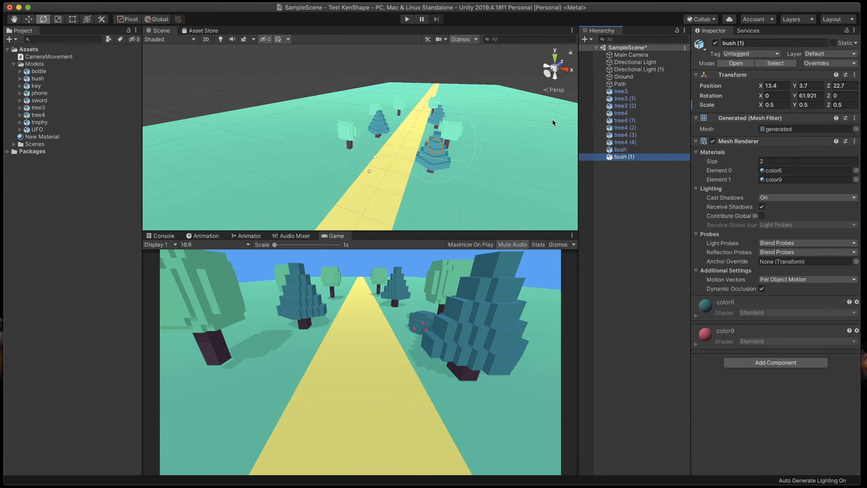
key(w)
drag(477, 149, 410, 106)
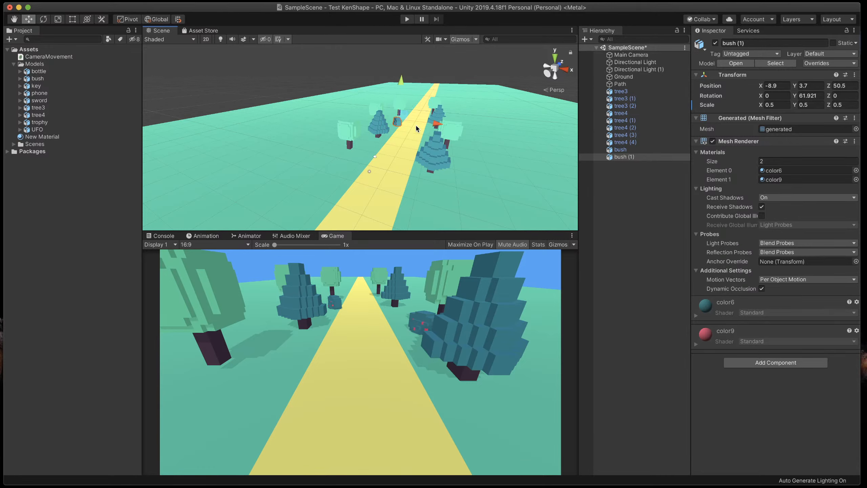
key(e)
drag(410, 130, 337, 107)
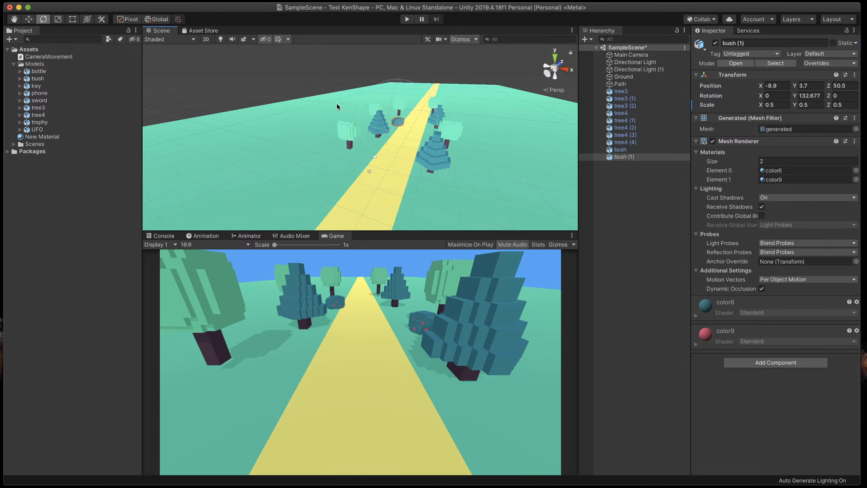
- Duplicate the second bush, place the copy near the front trees at X -14.3, Z 14.1 and rotate it
key(super+d)
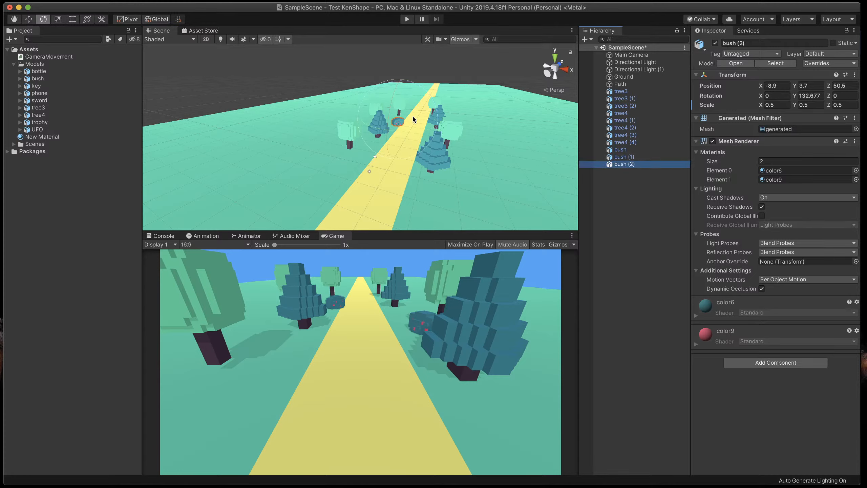
key(w)
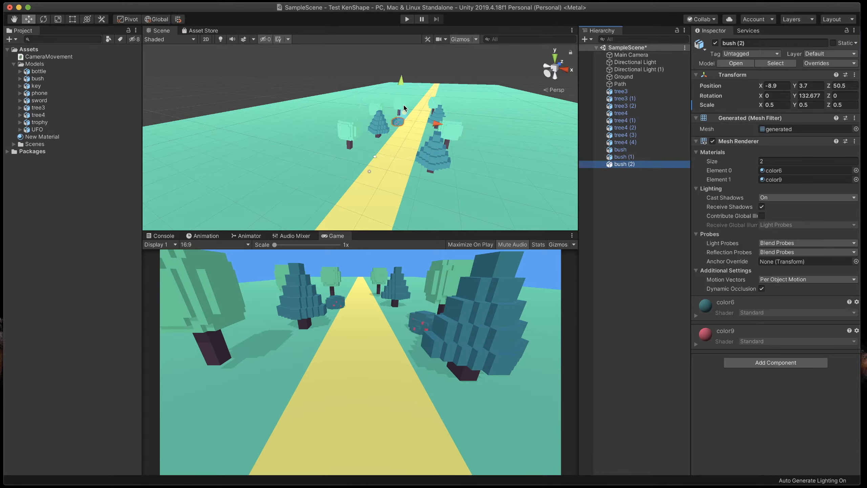
drag(403, 104, 386, 128)
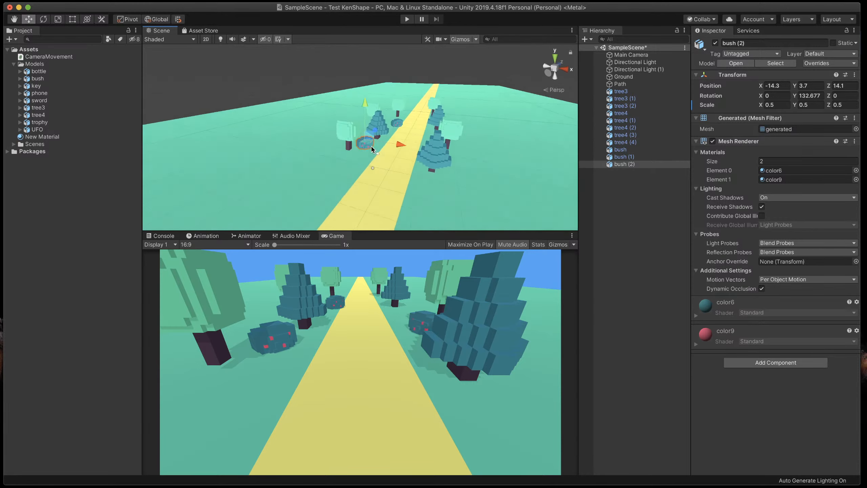
key(e)
drag(361, 155, 396, 133)
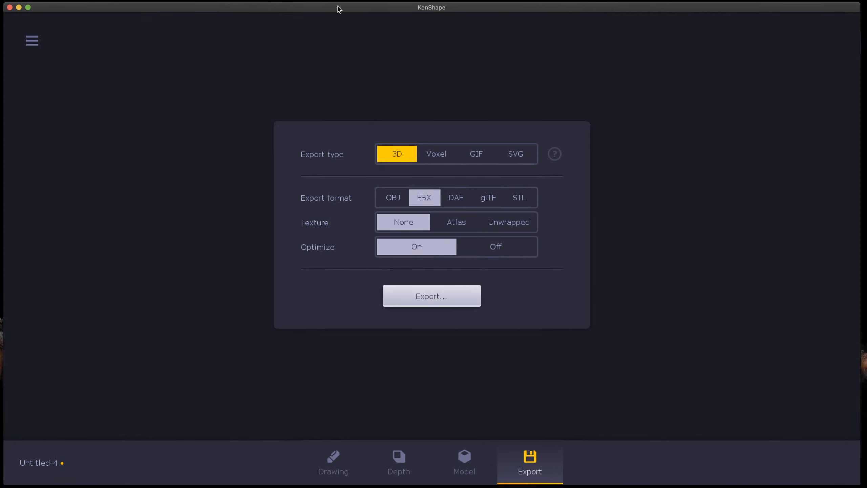
- Start a new 16×16 model in KenShape
click(33, 41)
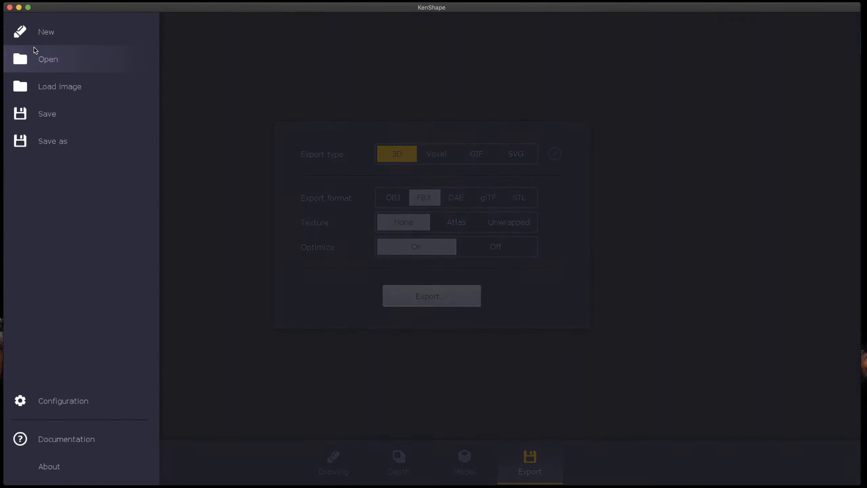
click(68, 39)
click(398, 68)
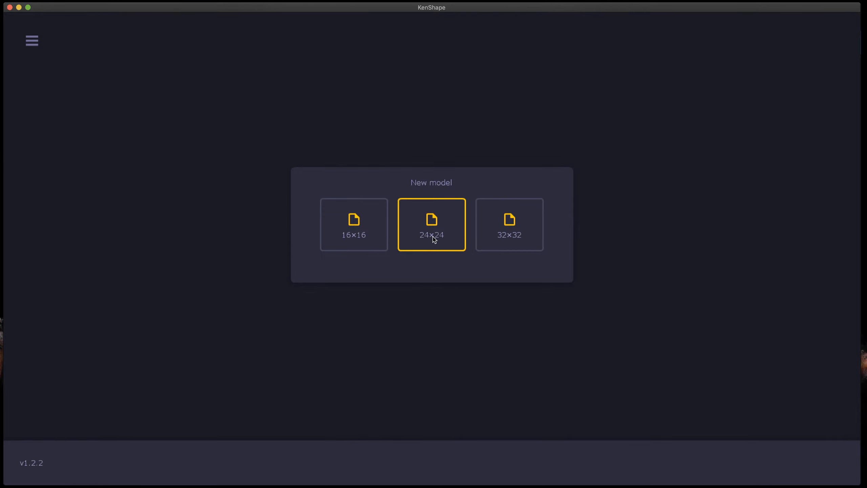
click(362, 220)
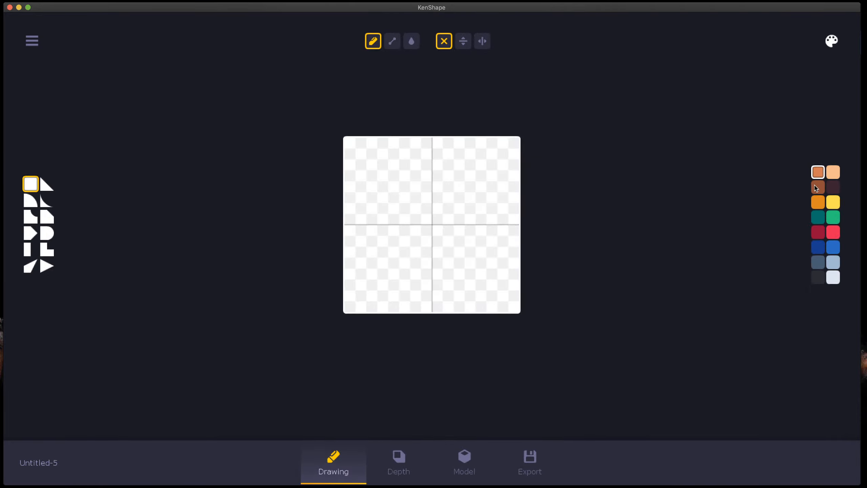
- Draw a brown outline 12 cells wide and 10 cells high along the canvas's lower edge with the Line tool and fill it brown
click(816, 188)
click(397, 40)
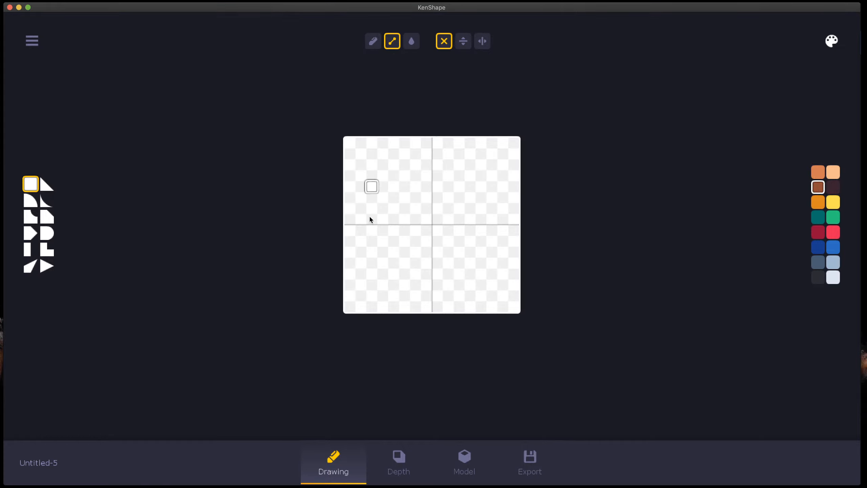
drag(372, 208, 372, 306)
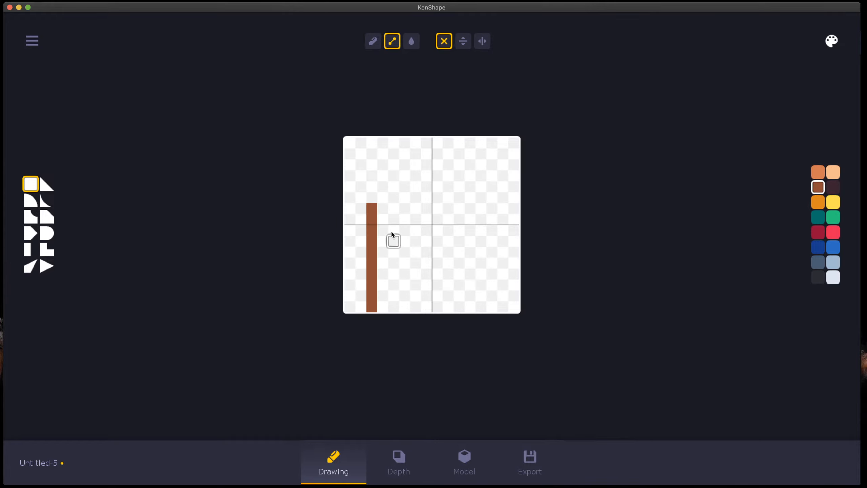
mouse_move(380, 211)
mouse_down()
mouse_move(498, 208)
mouse_move(490, 212)
mouse_move(489, 304)
mouse_move(492, 282)
mouse_up()
click(492, 262)
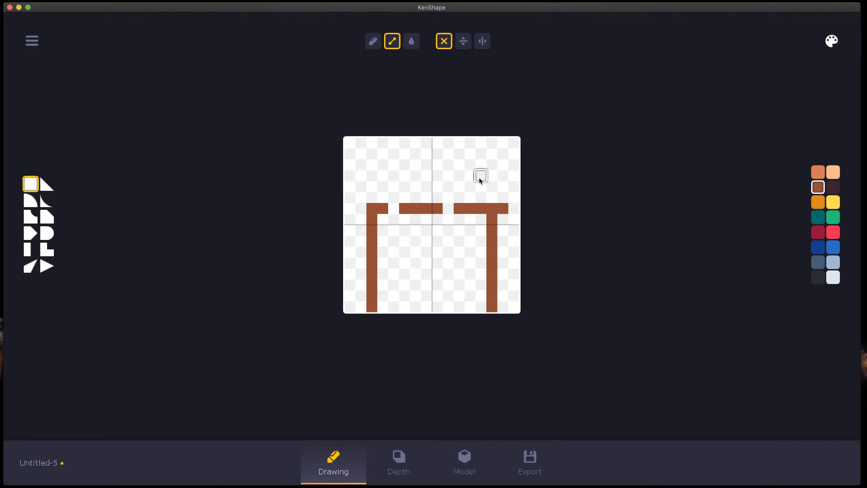
drag(509, 213, 395, 205)
click(411, 41)
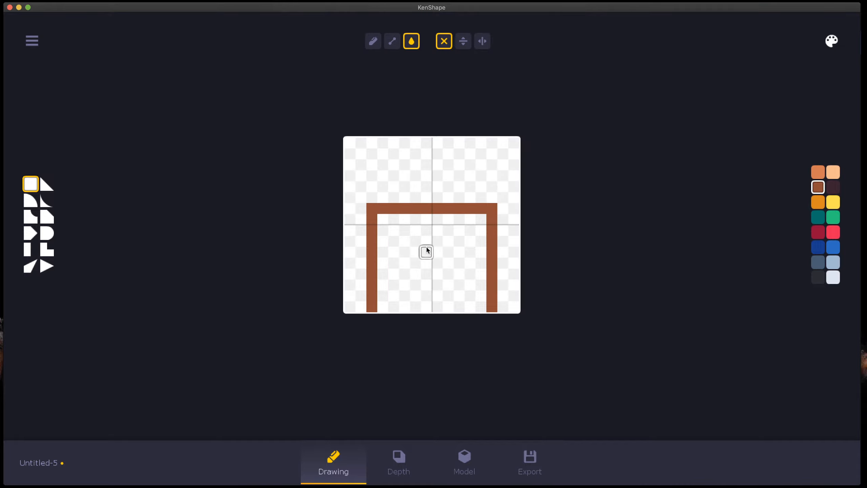
click(426, 249)
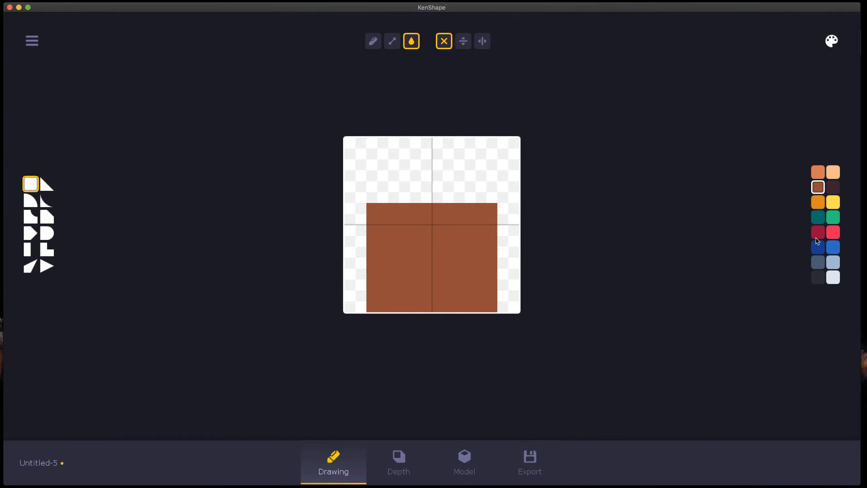
- Draw a roof above the brown body with two full-width bright red rows and an eight-cell dark red row centred on top
click(832, 233)
click(392, 41)
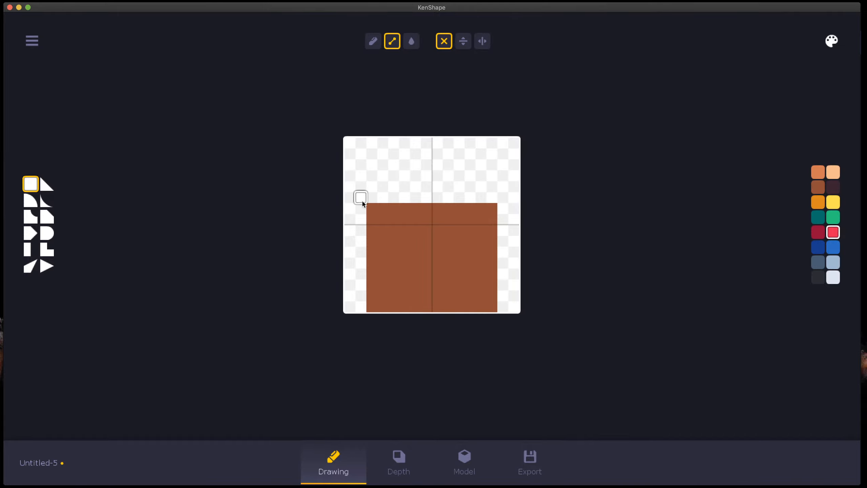
drag(350, 196, 534, 195)
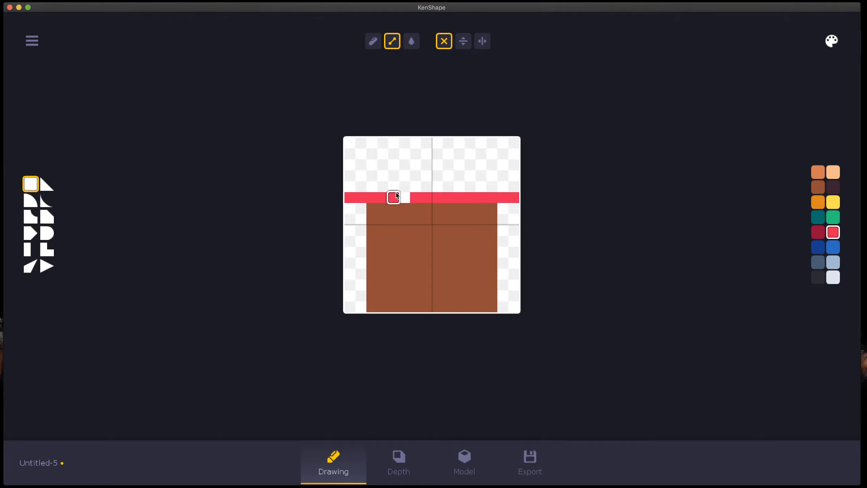
click(405, 196)
mouse_move(350, 187)
mouse_down()
mouse_move(522, 190)
mouse_move(391, 188)
mouse_up()
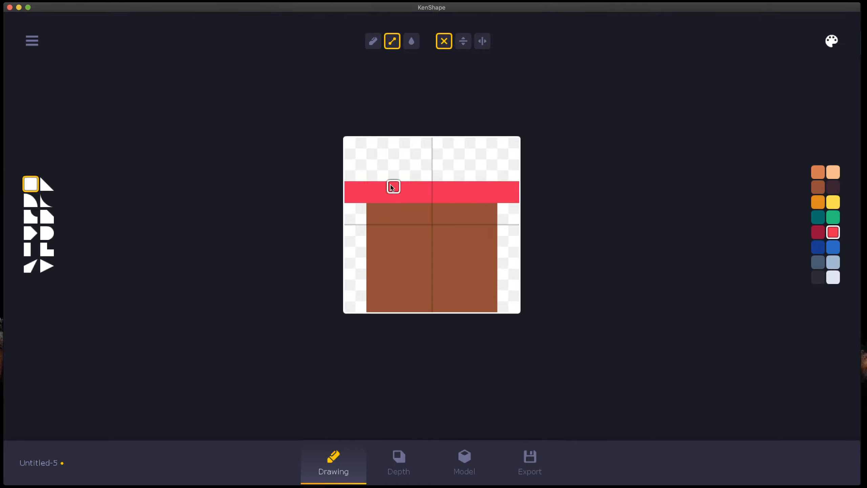
click(817, 232)
drag(392, 176, 468, 180)
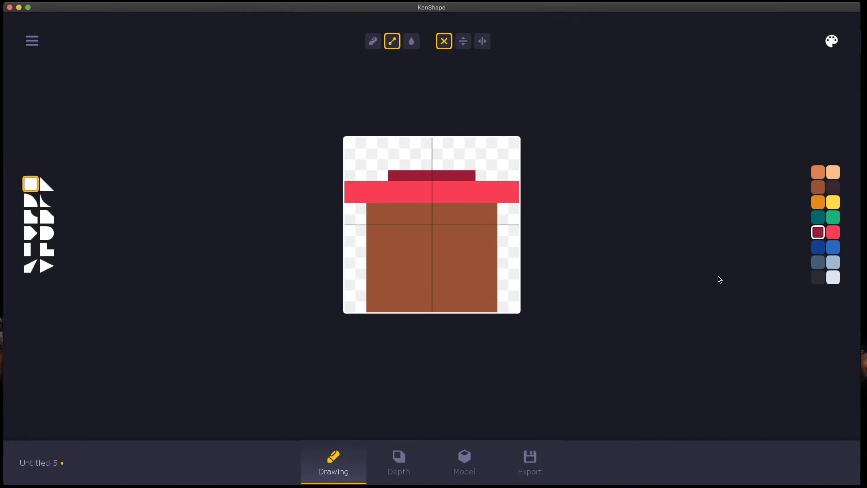
- Draw a slate-blue doorstep six cells wide, centred along the bottom row of the brown house body
click(821, 262)
drag(408, 307, 459, 308)
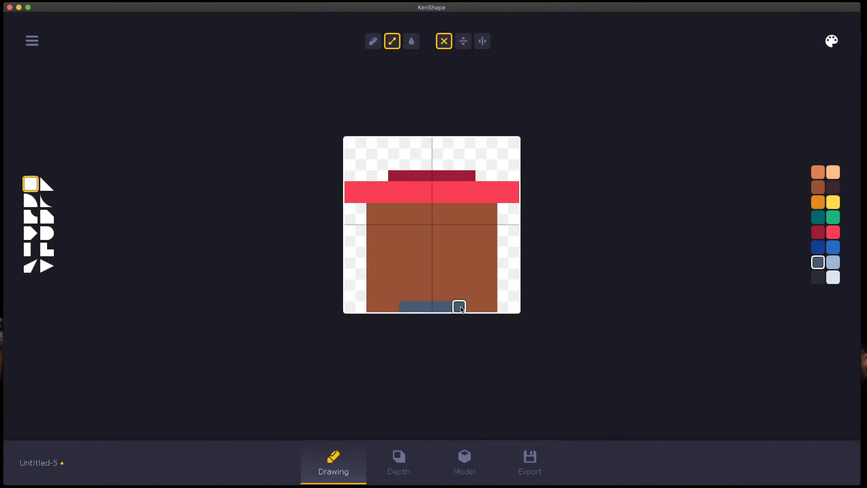
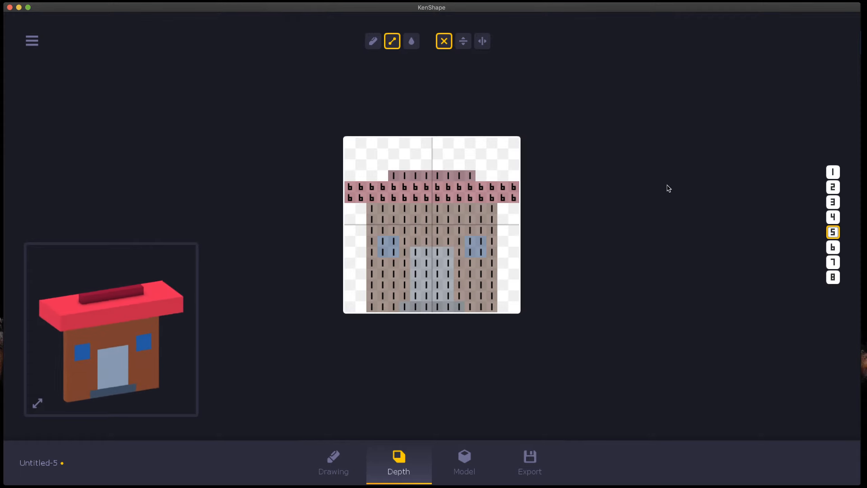
- Try depth 5 and then depth 4 for the eight-cell dark red row on top of the roof
drag(394, 175, 470, 179)
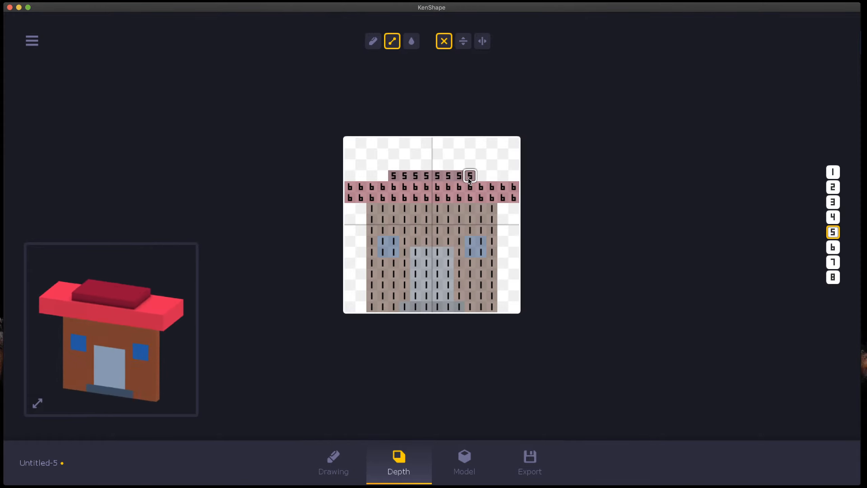
click(831, 217)
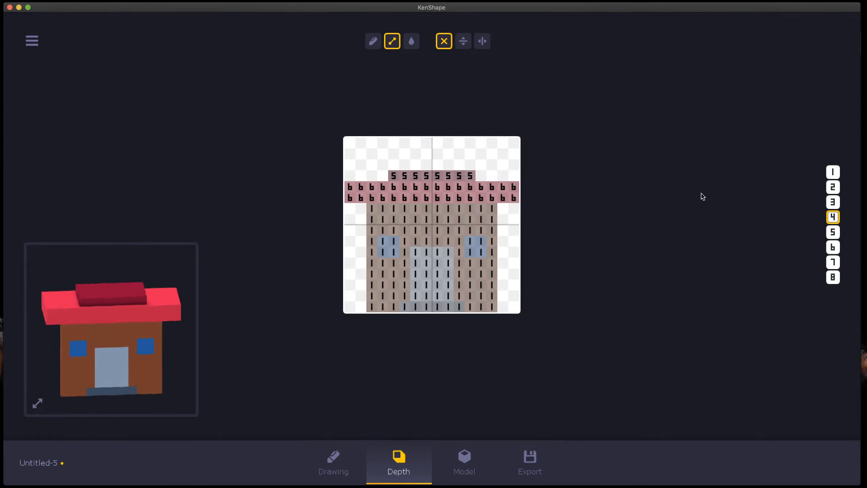
drag(393, 176, 472, 178)
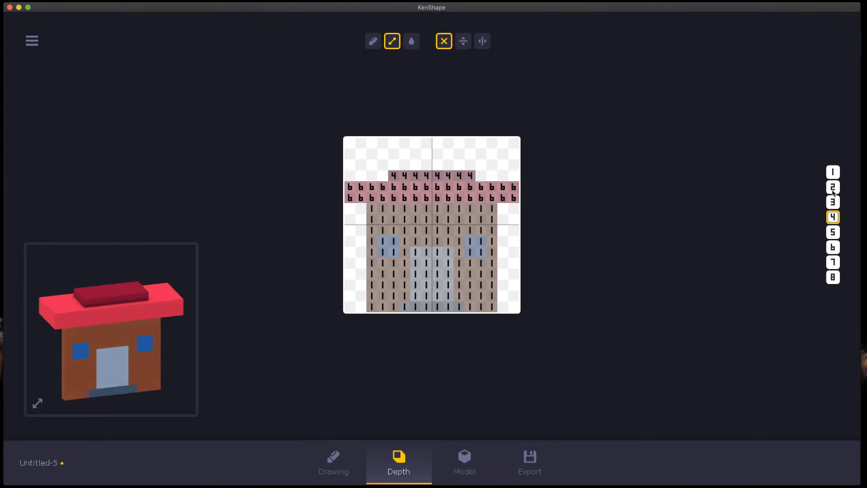
- Fill the whole house body below the roof with depth 2 and set the six doorstep cells to depth 5
click(832, 191)
click(411, 41)
click(426, 241)
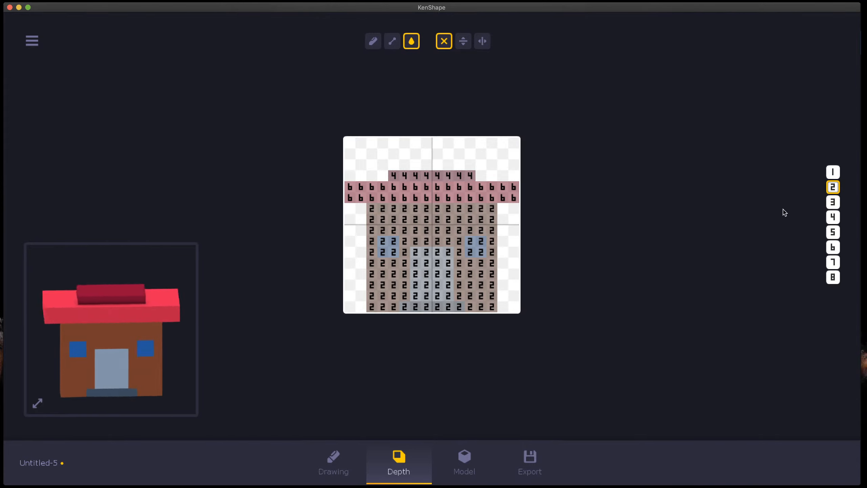
click(832, 234)
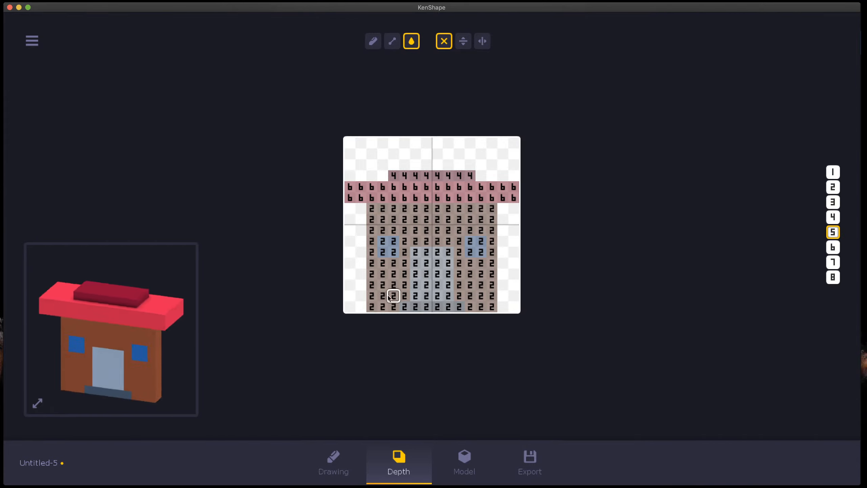
click(392, 42)
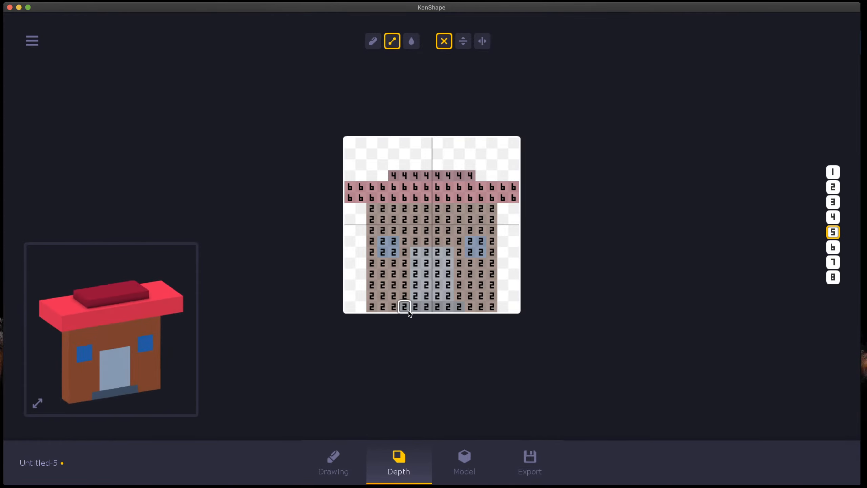
drag(406, 309, 459, 311)
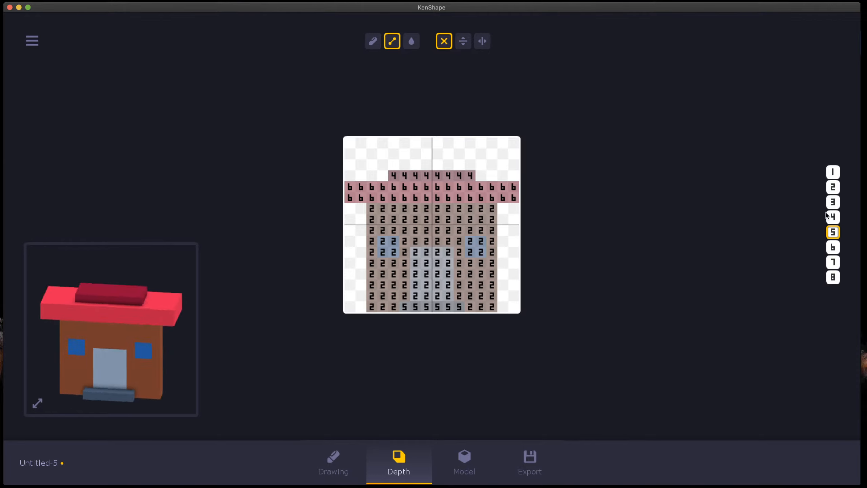
- Set all cells of the light grey-blue door to depth 3 with the Line tool
click(833, 203)
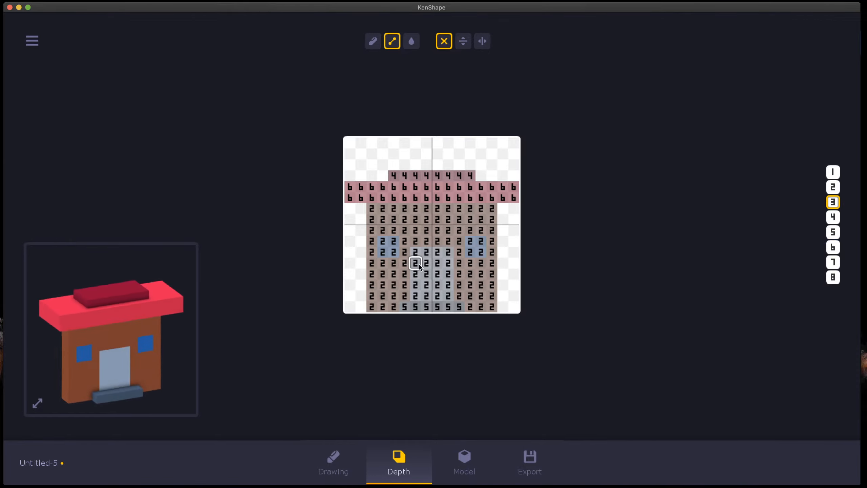
mouse_move(416, 253)
mouse_down()
mouse_move(416, 296)
mouse_move(448, 296)
mouse_move(446, 258)
mouse_move(426, 255)
mouse_move(427, 296)
mouse_up()
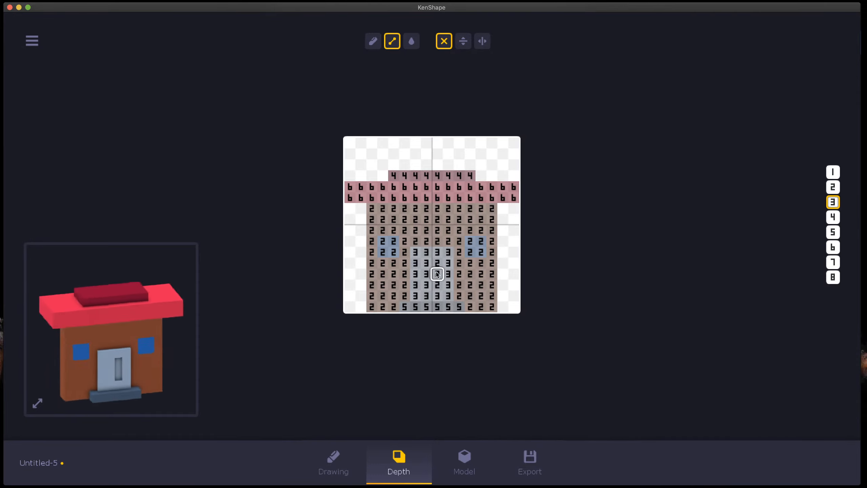
mouse_move(437, 263)
mouse_down()
mouse_move(438, 285)
mouse_move(406, 273)
mouse_move(560, 265)
mouse_move(466, 280)
mouse_up()
- Reduce the overall model depth to 210% and check the house from an angle in the 3D view
click(470, 454)
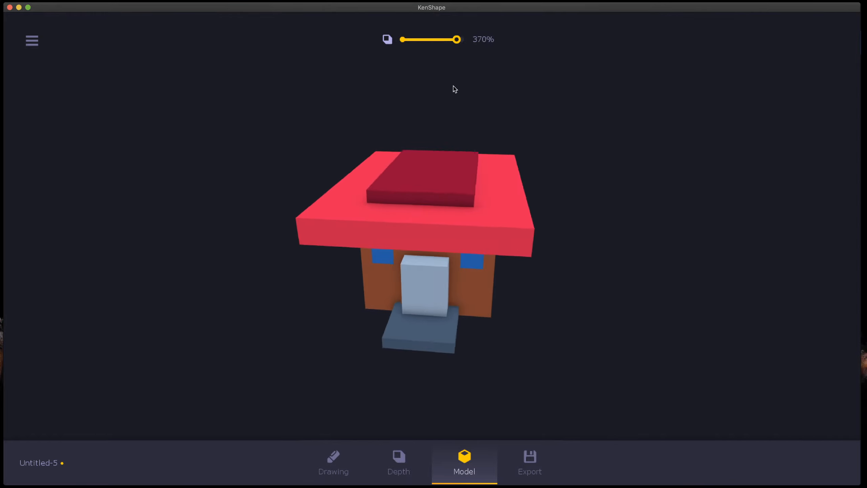
drag(456, 40, 428, 41)
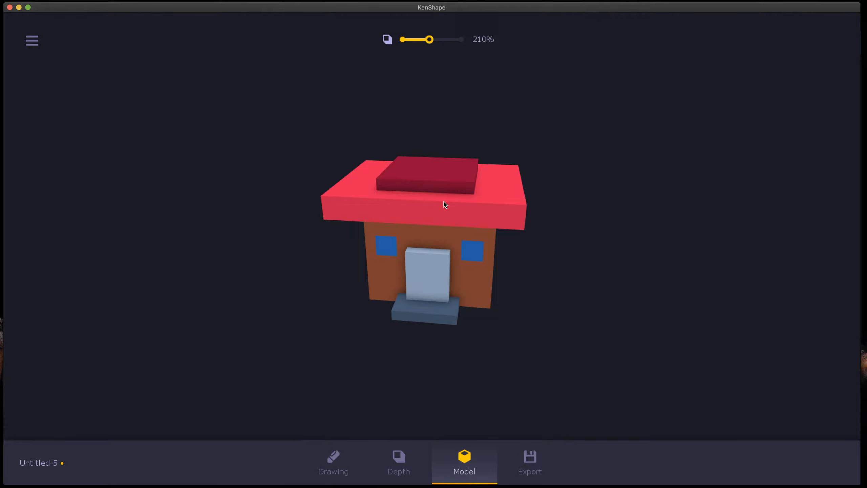
drag(445, 204, 485, 230)
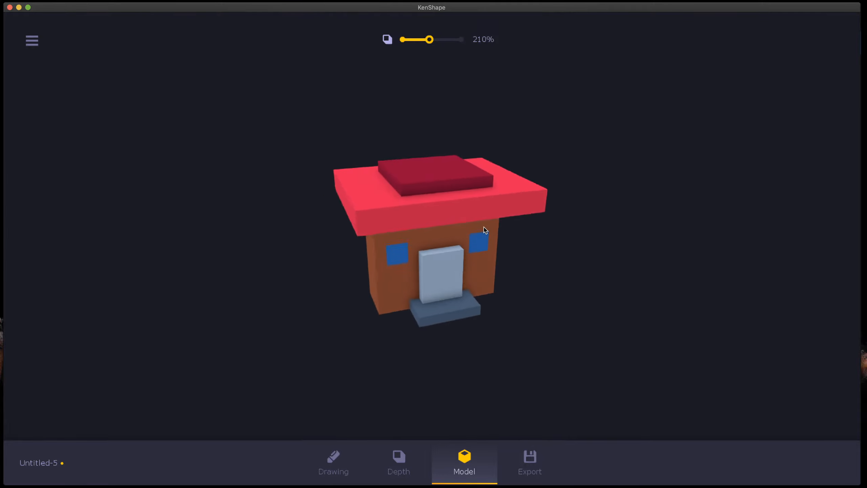
mouse_move(429, 40)
mouse_down()
mouse_move(439, 40)
mouse_move(428, 40)
mouse_up()
- Fill the brown walls and blue windows with depth 5
click(414, 471)
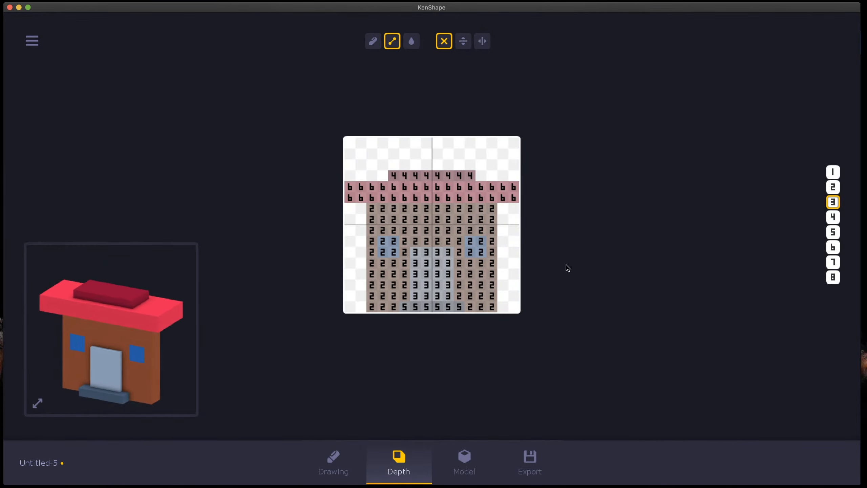
click(834, 236)
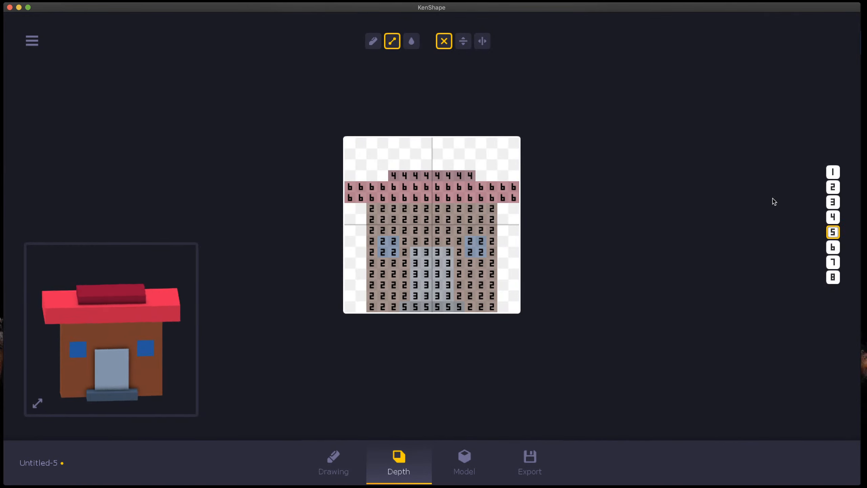
click(411, 43)
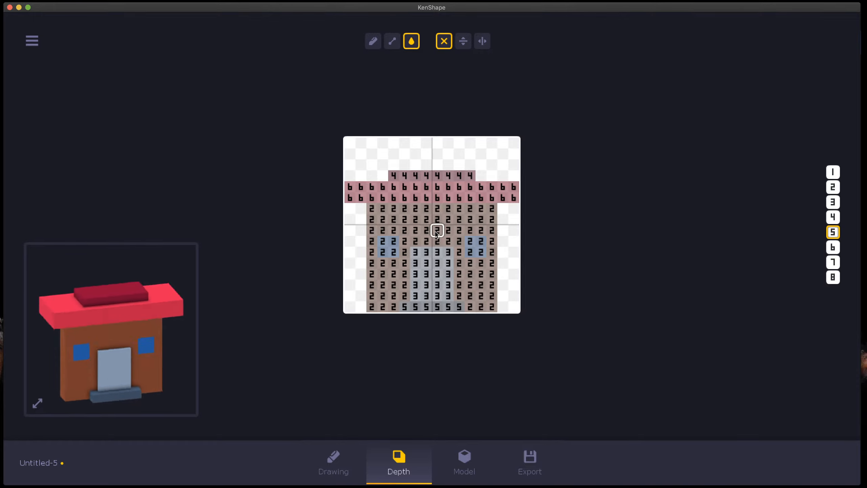
click(436, 232)
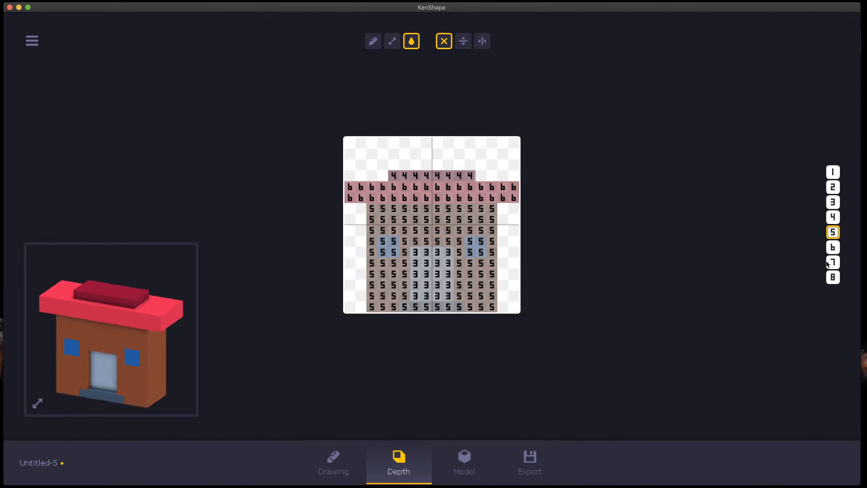
- Set the six doorstep cells to depth 8 with the Line tool
click(832, 276)
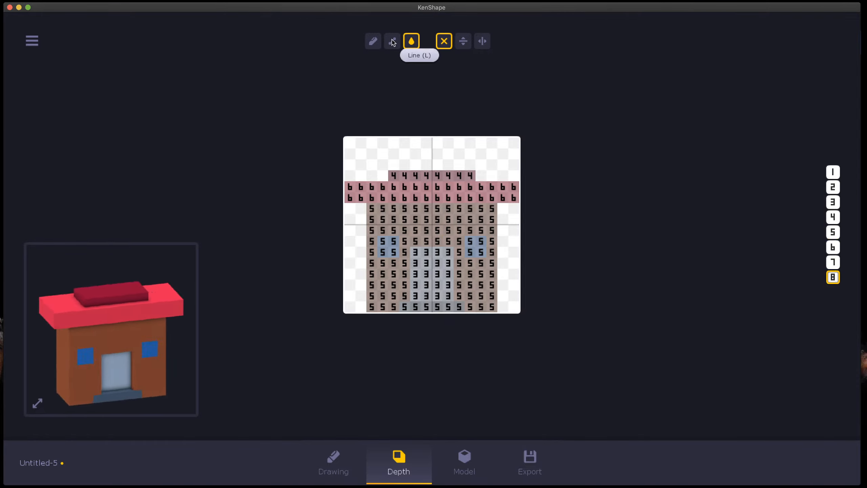
click(392, 42)
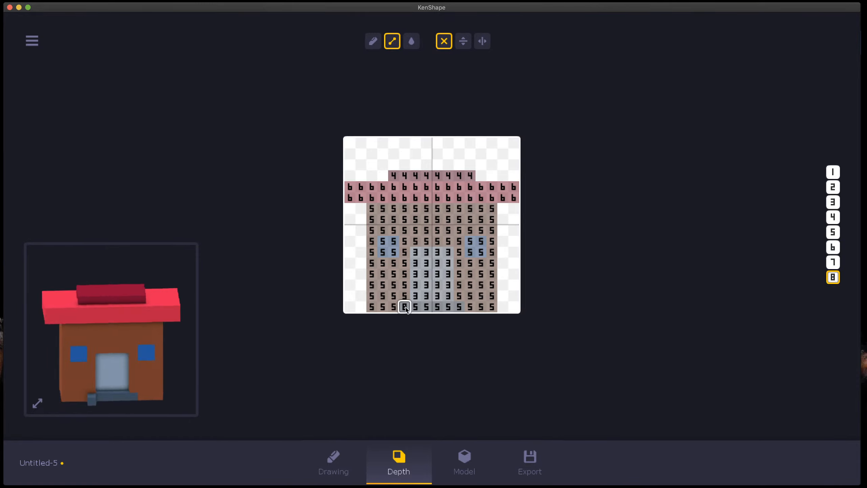
drag(405, 307, 459, 308)
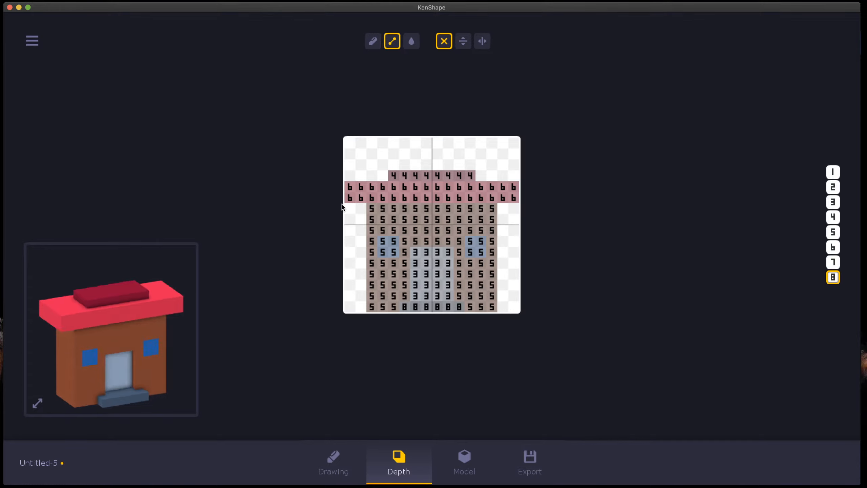
- Set both bright red roof rows to depth 8 and the dark red row on top to depth 6
mouse_move(350, 198)
mouse_down()
mouse_move(539, 196)
mouse_move(515, 188)
mouse_move(350, 191)
mouse_move(504, 188)
mouse_move(504, 200)
mouse_move(348, 198)
mouse_up()
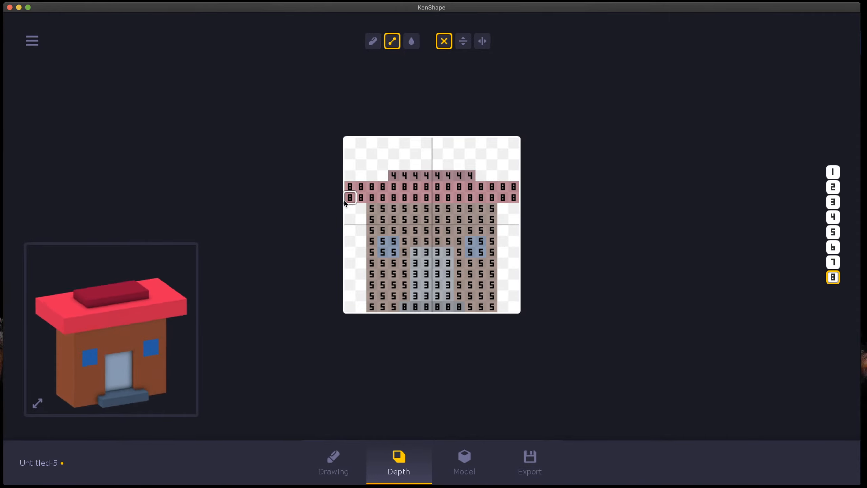
click(833, 247)
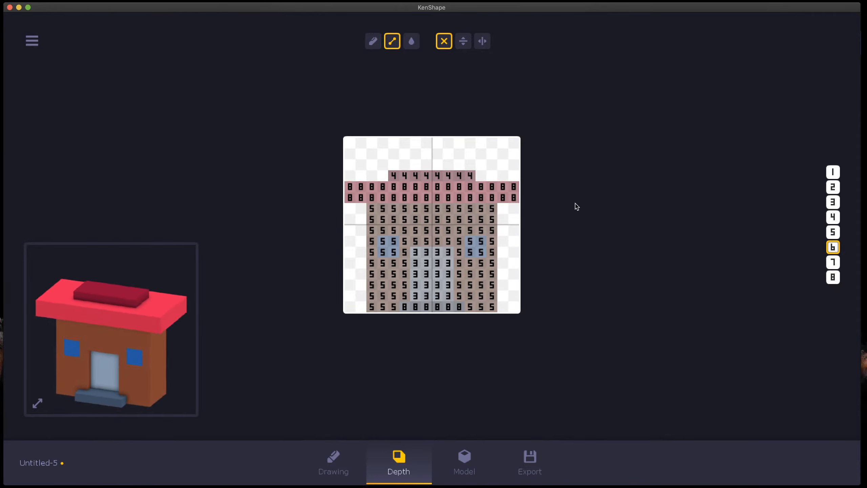
drag(393, 175, 469, 177)
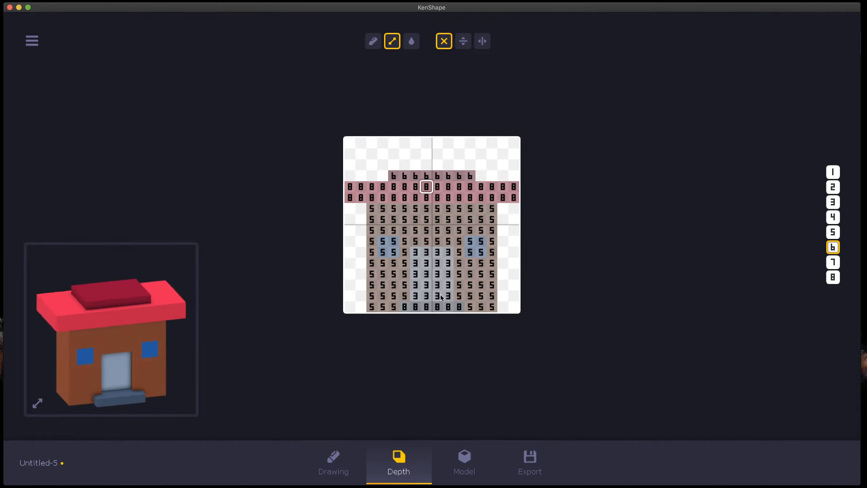
- Examine the house model in 3D from the front, sides and back, checking the recessed door, doorstep and roof overhang
click(462, 473)
drag(491, 281, 413, 304)
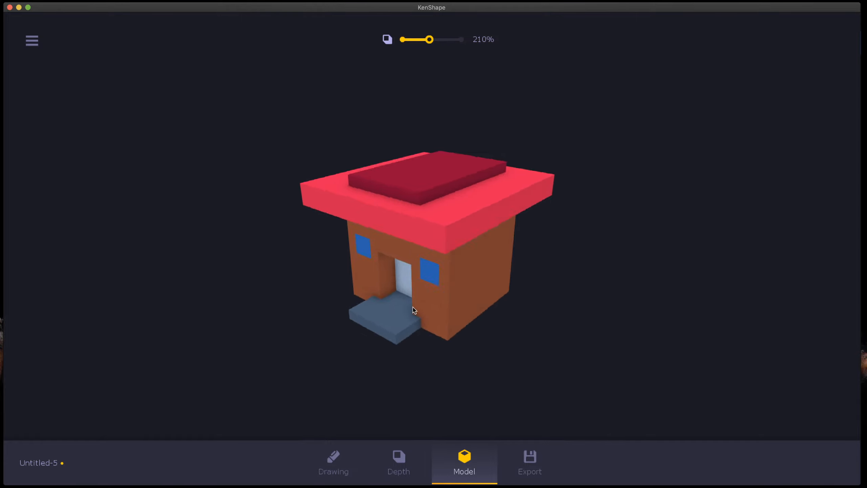
click(412, 453)
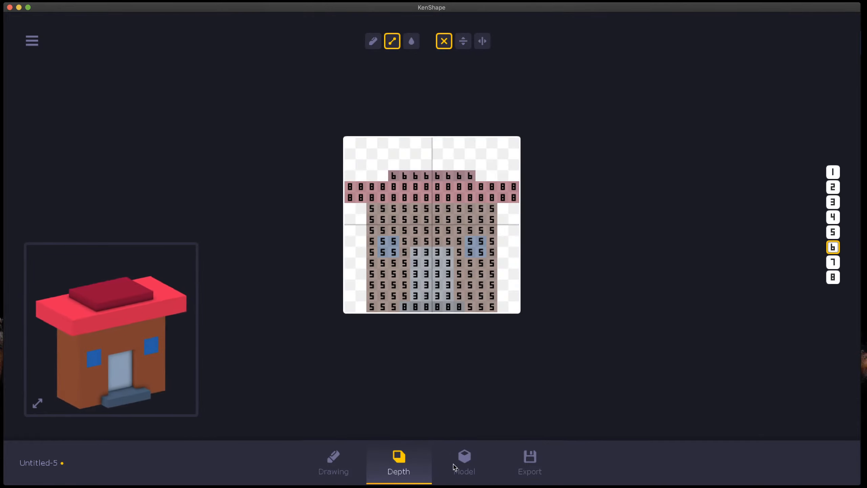
click(474, 470)
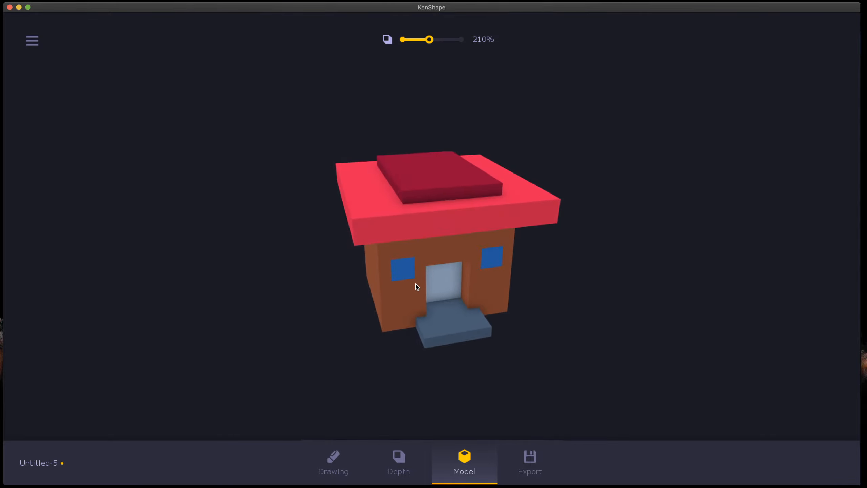
drag(416, 287, 273, 298)
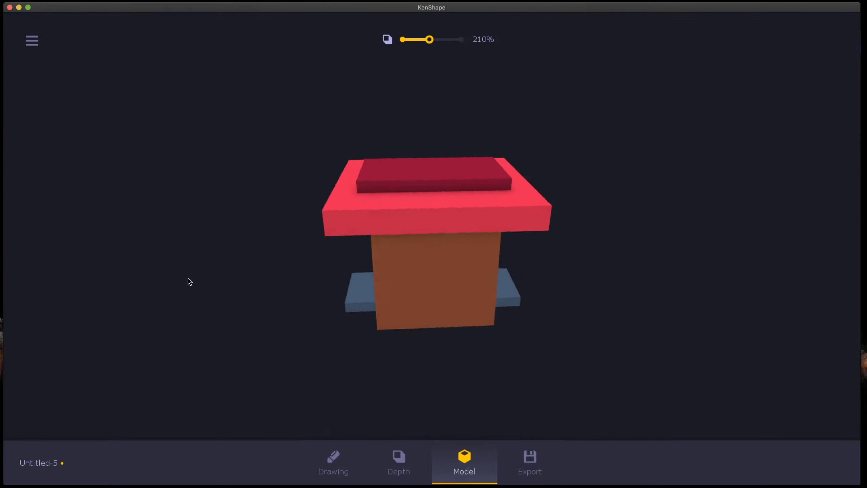
drag(190, 281, 146, 272)
drag(421, 295, 550, 297)
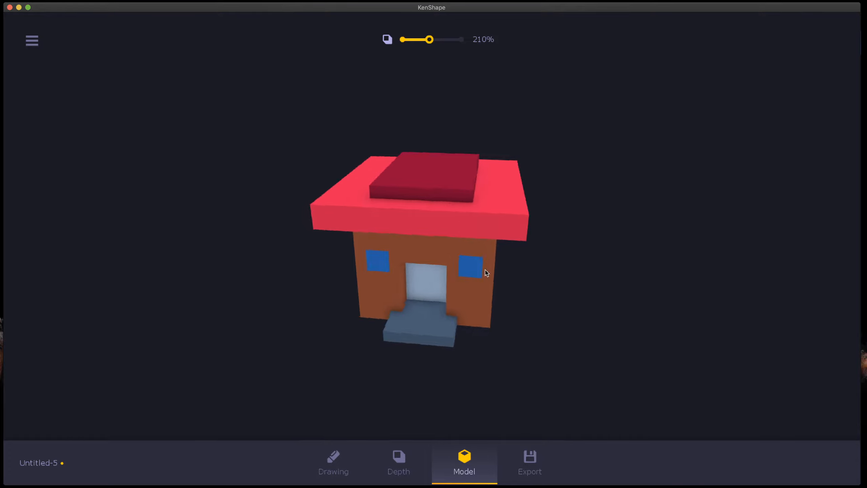
drag(507, 277, 449, 274)
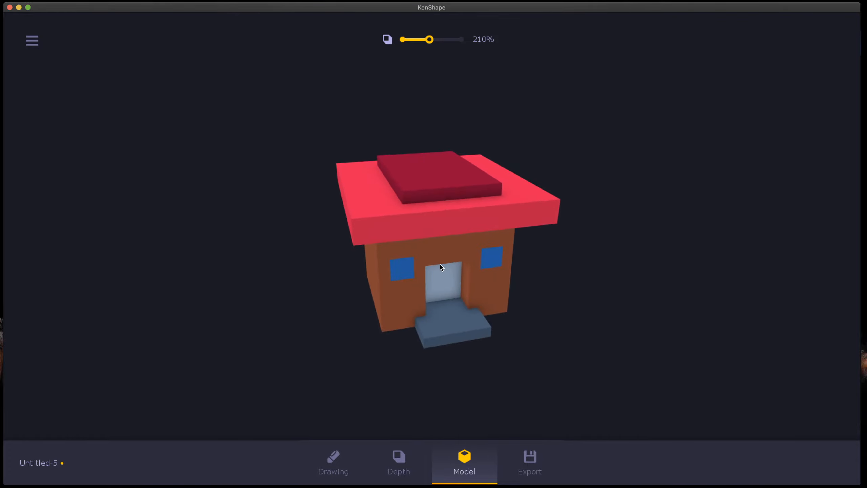
drag(423, 245, 439, 298)
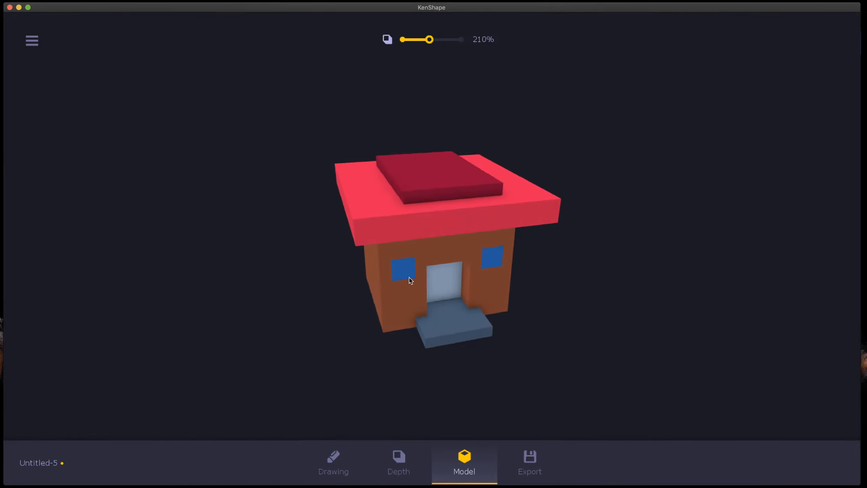
drag(484, 257, 414, 191)
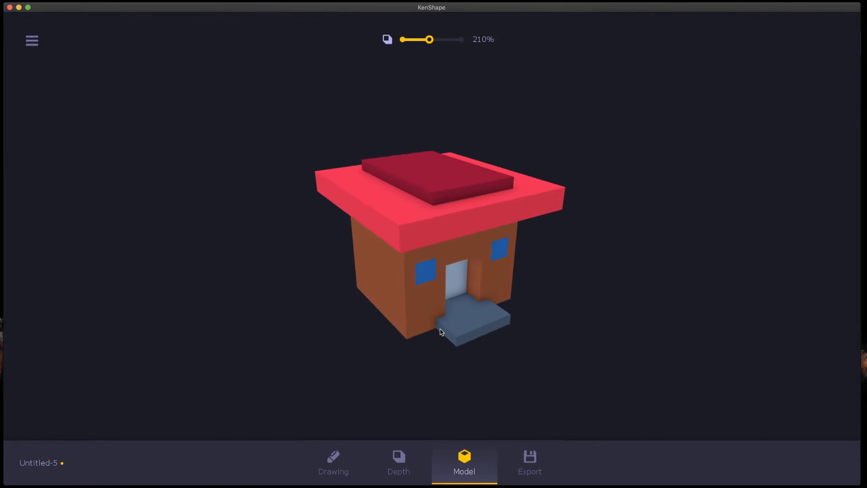
- Set the dark red row on top of the roof to depth 5
click(399, 471)
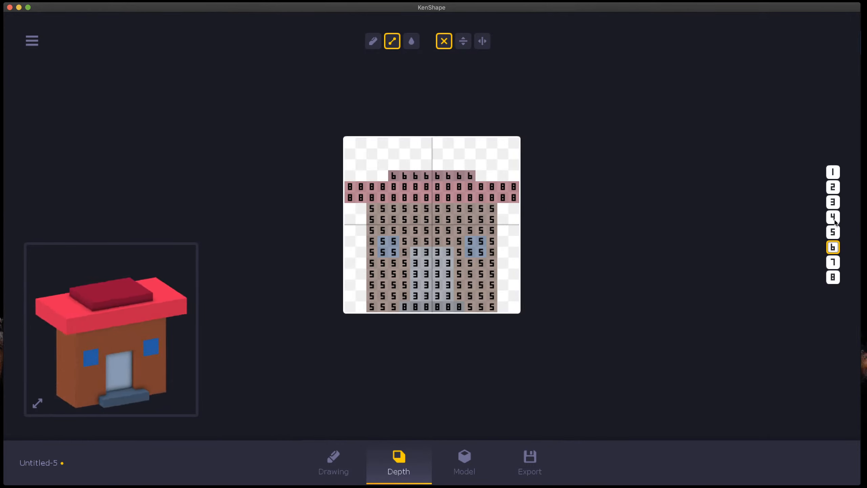
click(832, 232)
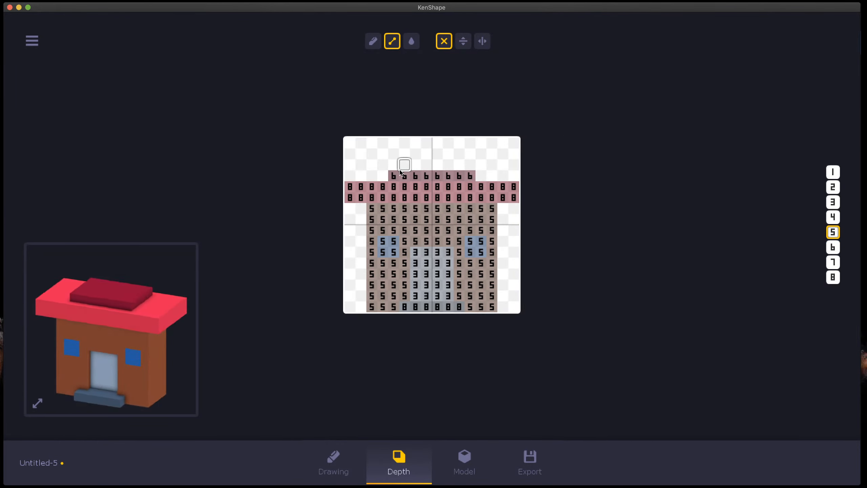
drag(393, 175, 470, 175)
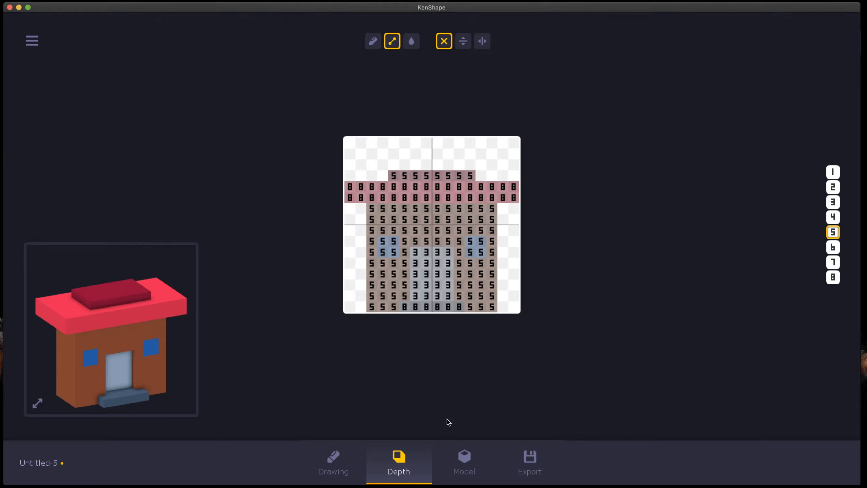
- Check the house model in 3D and export it as an FBX file named house2 without texture
click(465, 465)
drag(480, 404, 385, 299)
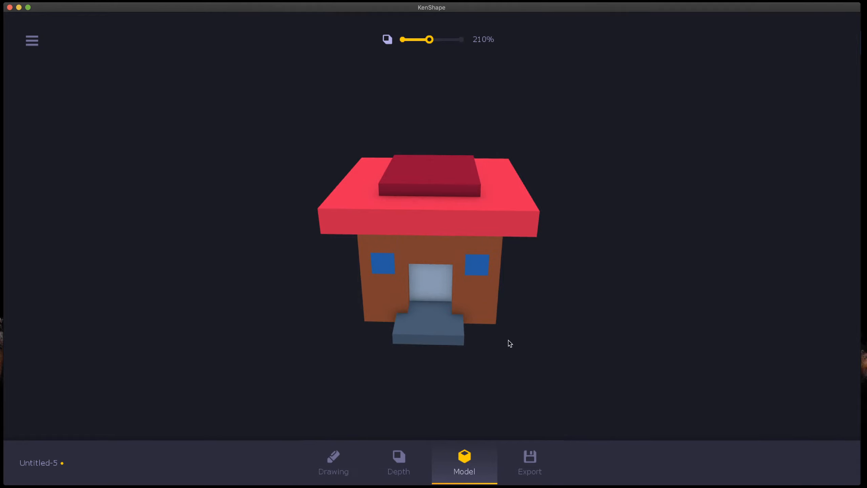
click(530, 468)
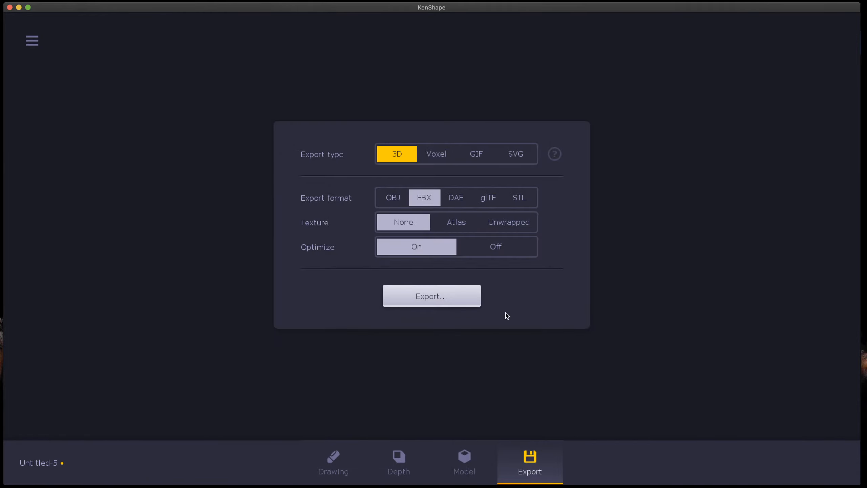
click(431, 295)
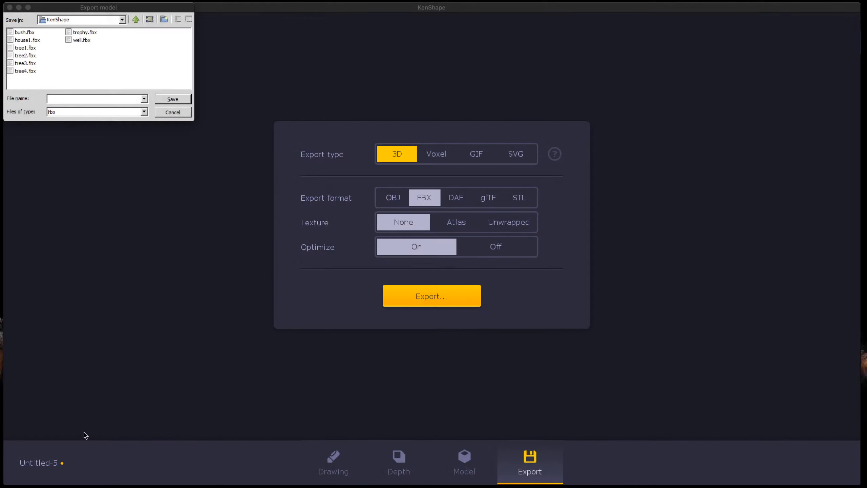
click(75, 99)
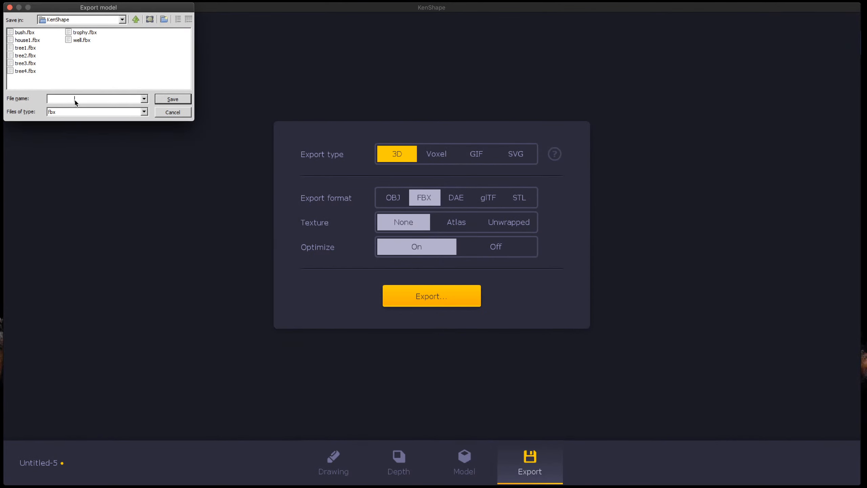
double_click(112, 101)
text(house2)
click(187, 99)
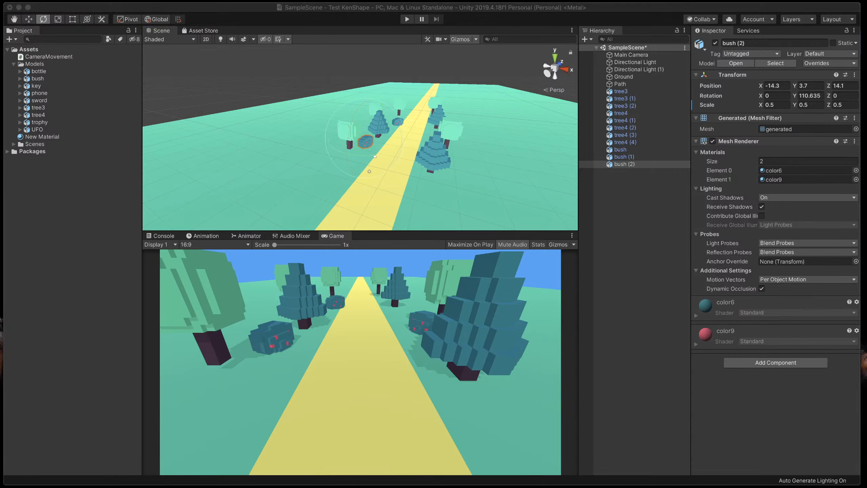
- Switch to Unity, add house2 to the scene and move it along the path to X 1.5, Y 7.1, Z 44.7
drag(0, 147, 652, 188)
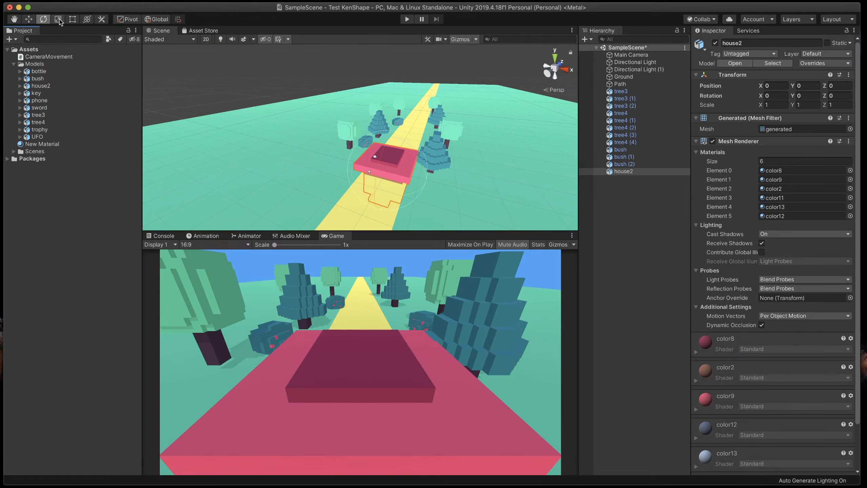
click(29, 18)
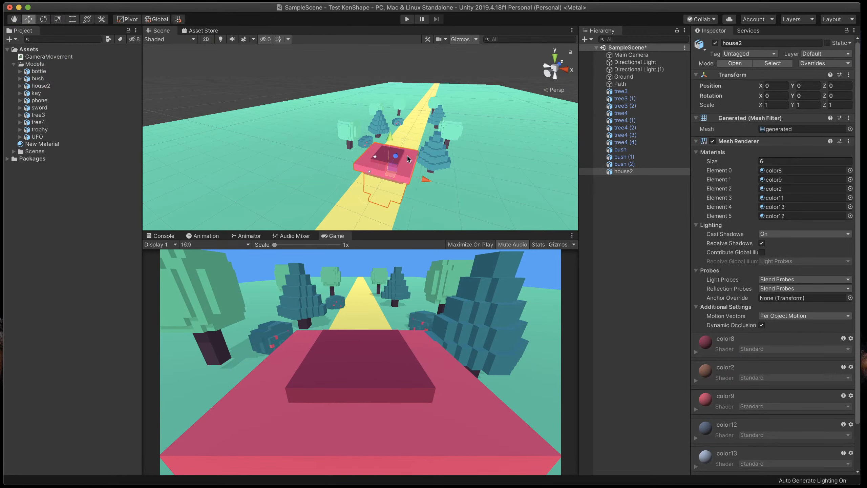
drag(408, 158, 408, 94)
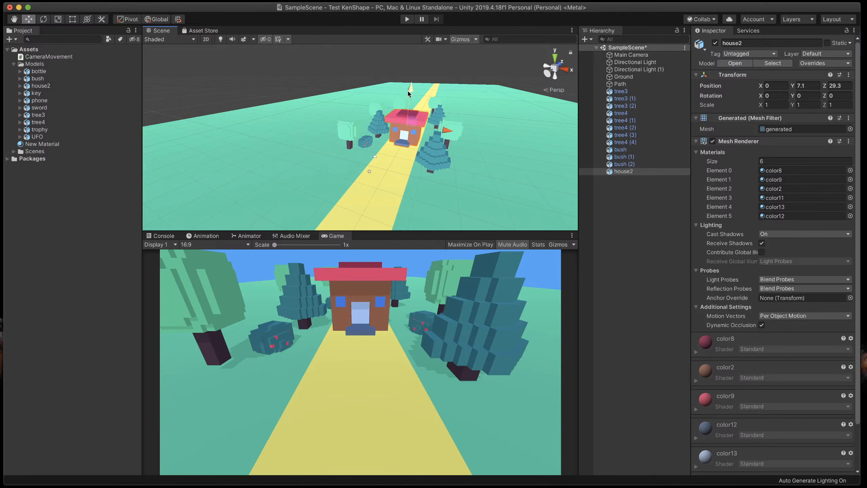
drag(446, 129, 450, 131)
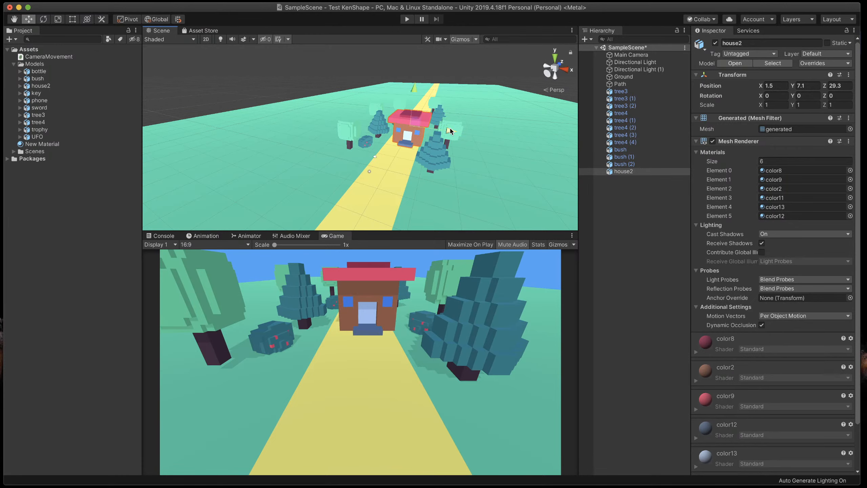
alt+drag(536, 138, 503, 152)
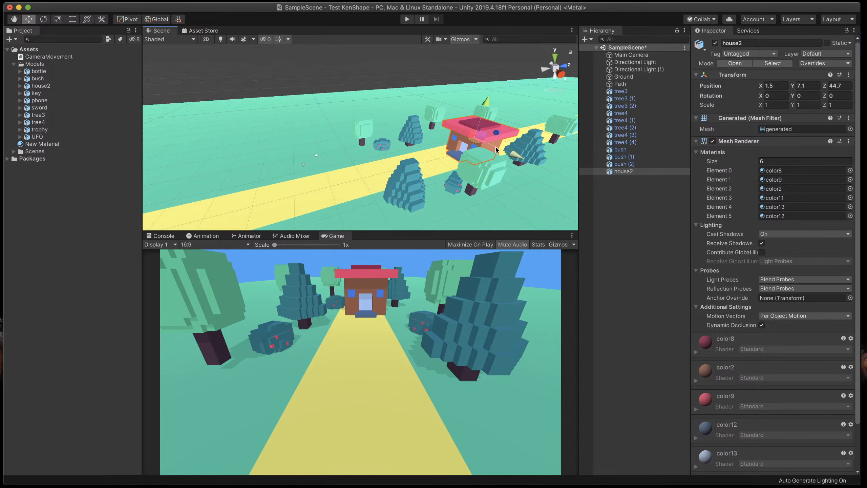
- Rotate house2 about 32° around Y and move it beside the path to X 14.8, Z 47.4
key(2)
key(2)
click(43, 19)
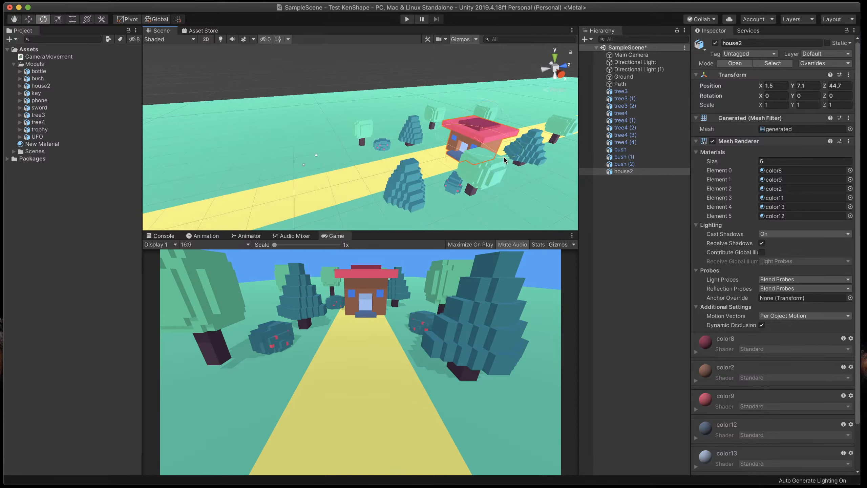
drag(505, 158, 542, 152)
key(w)
- Duplicate house2 and move the copy farther along, across the path, to X -9.5, Z 138.2
click(431, 112)
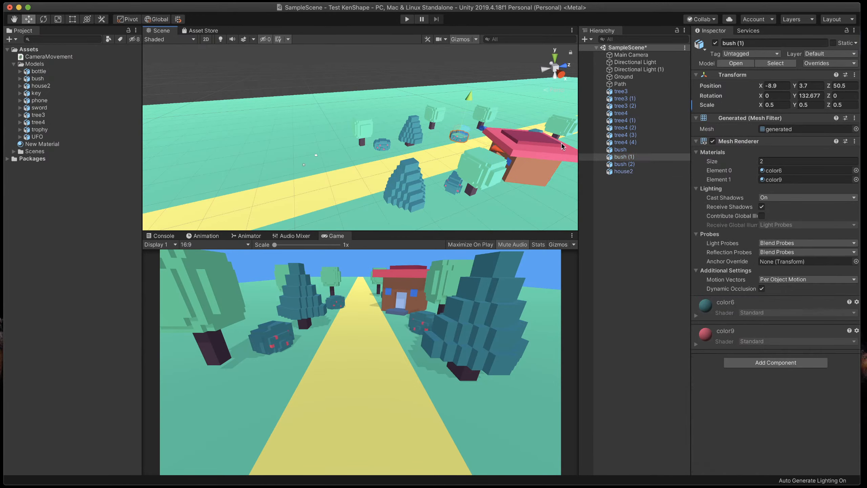
alt+drag(564, 133, 268, 88)
click(335, 93)
drag(266, 78, 265, 77)
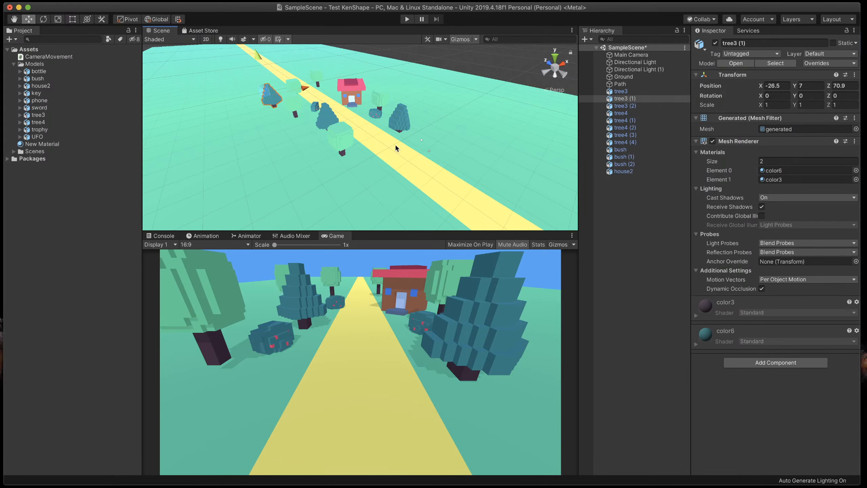
click(352, 92)
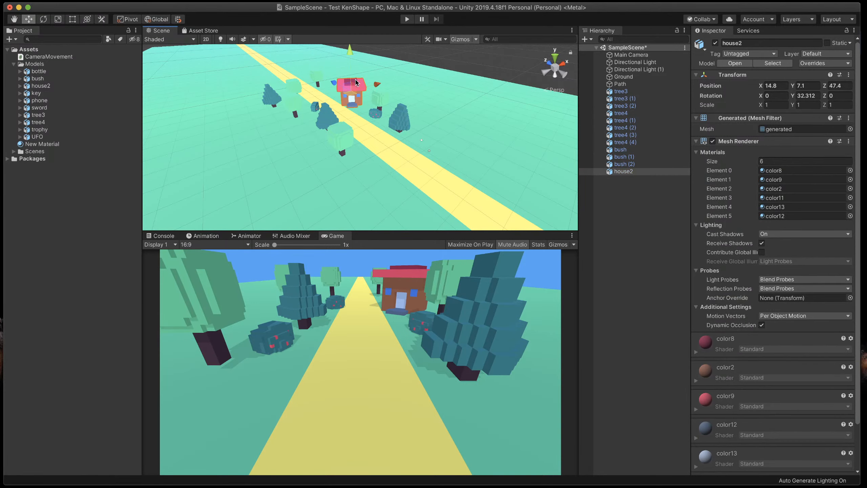
key(super+d)
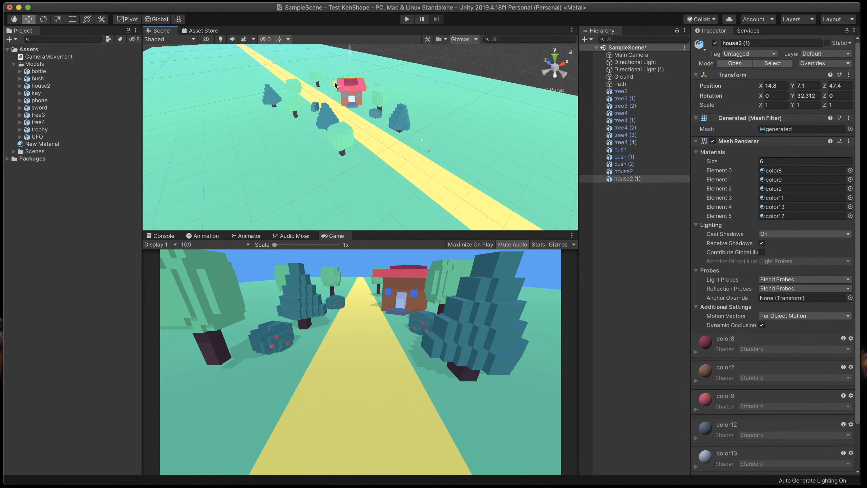
drag(334, 83, 250, 40)
drag(340, 58, 308, 61)
- Rotate the house copy to about -32° around Y and shift it away from the path to X -14.1
key(e)
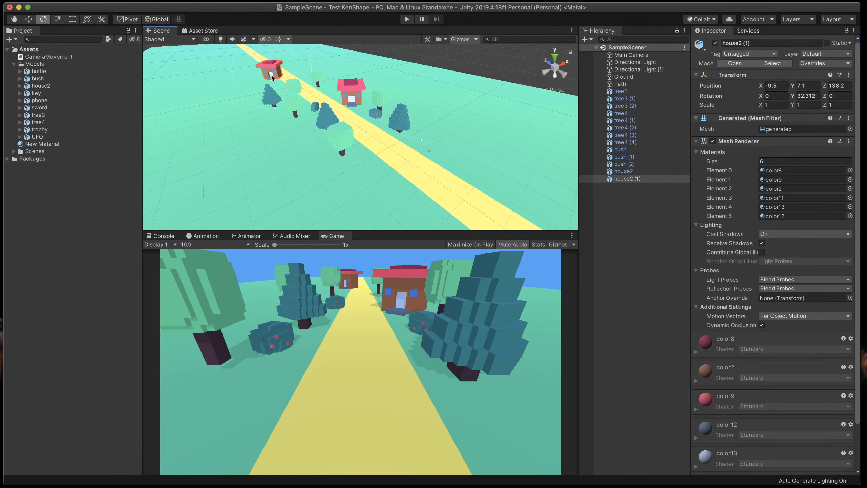
drag(264, 81, 369, 83)
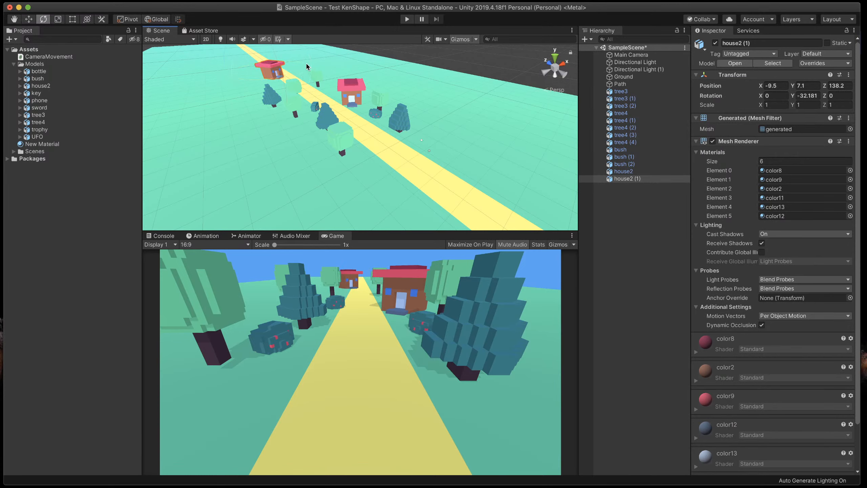
key(w)
drag(306, 64, 301, 67)
key(e)
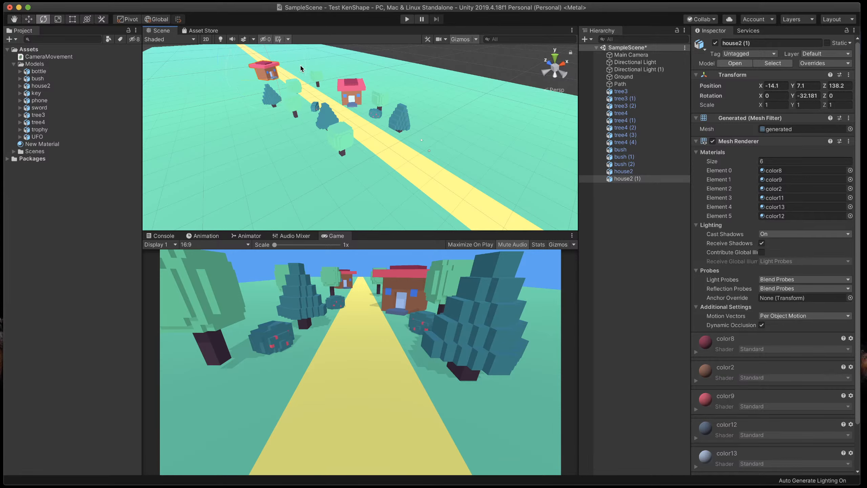
- Deselect the house copy, switch to KenShape and start a new drawing without saving the house project
key(super+Tab)
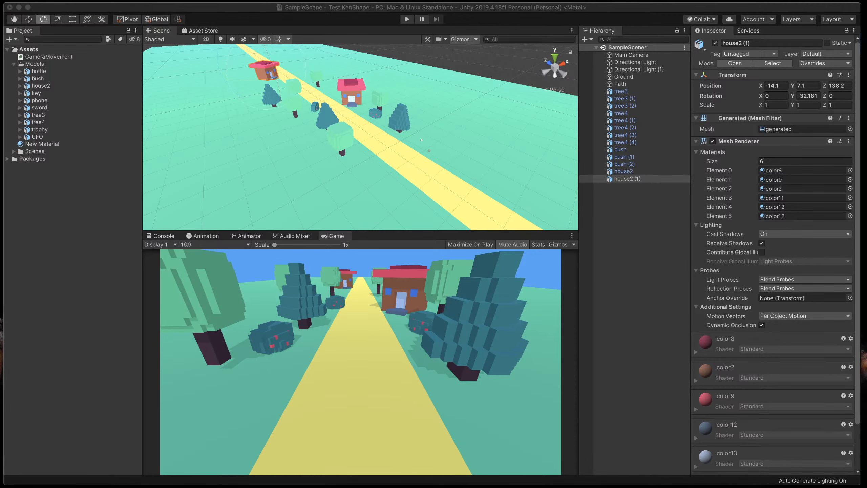
click(614, 289)
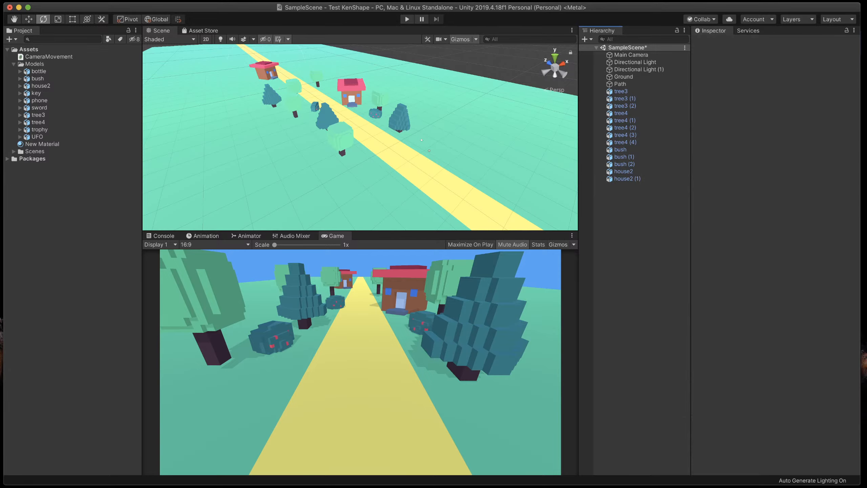
key(super+Tab)
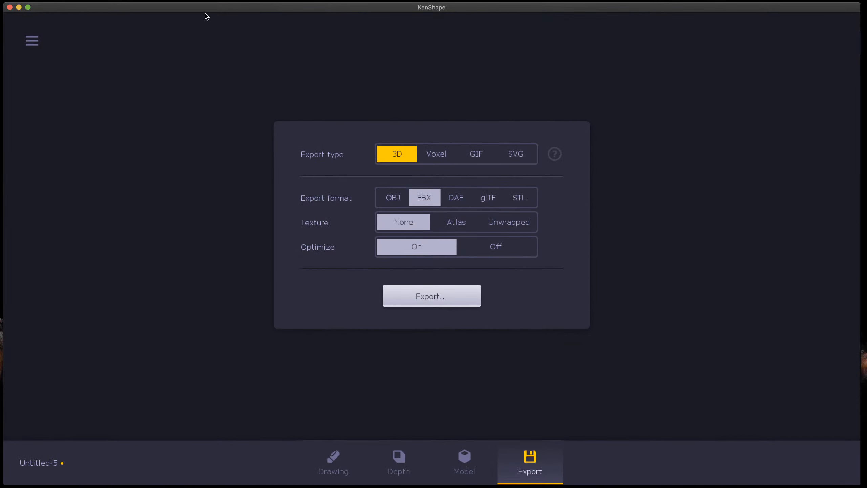
click(336, 473)
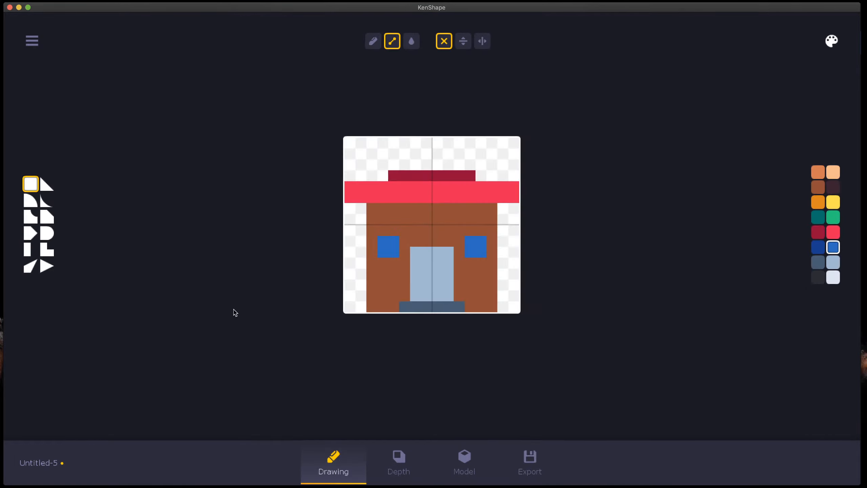
click(32, 43)
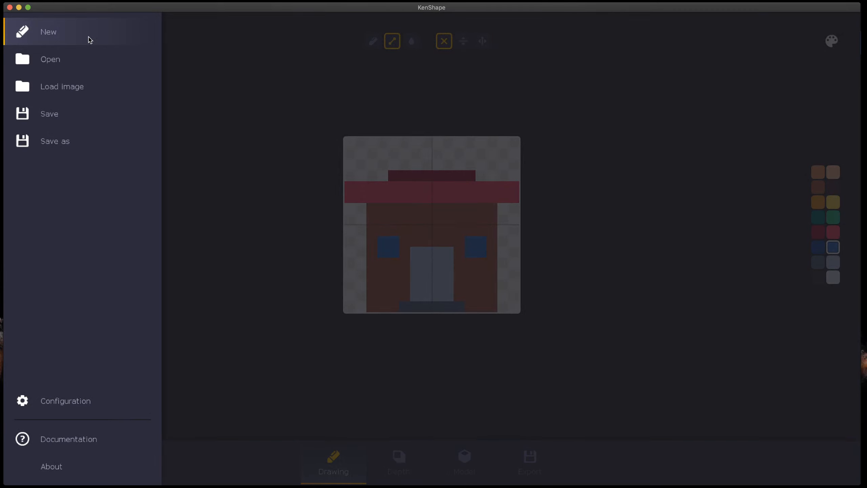
key(super+Tab)
key(super+Tab)
click(59, 41)
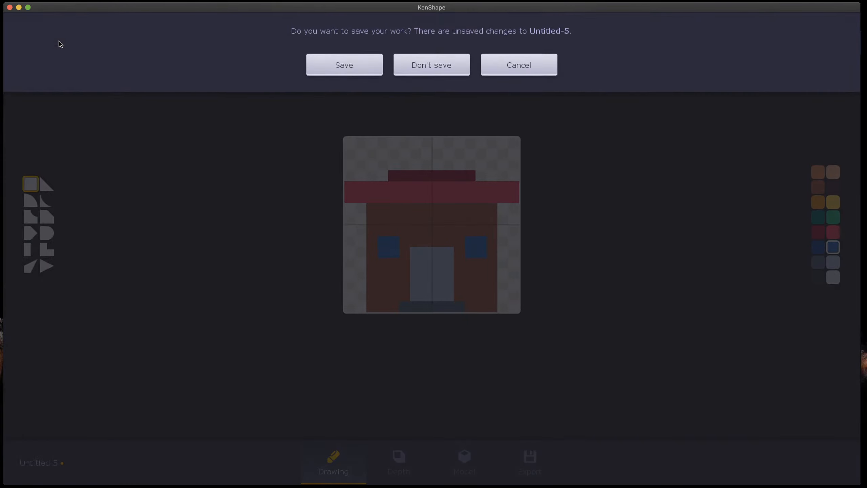
click(397, 66)
click(356, 220)
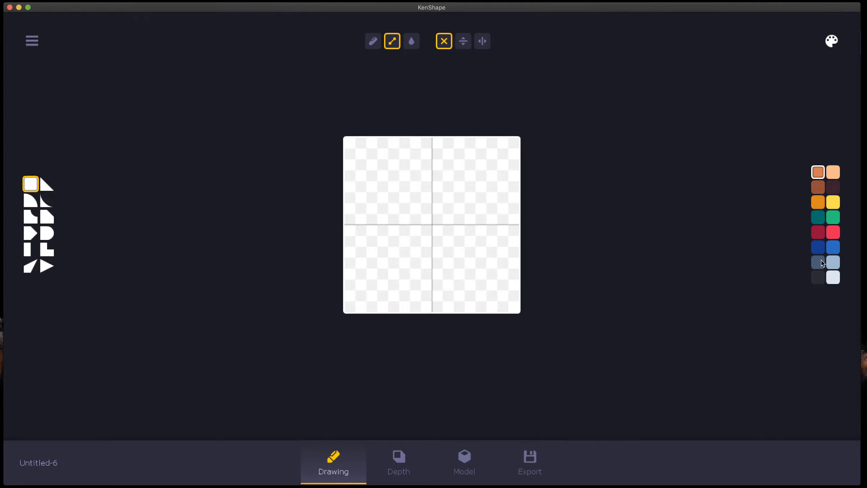
- Draw a filled dark slate block 12 cells wide and 7 cells high along the lower edge of the canvas
click(820, 263)
mouse_move(377, 243)
mouse_down()
mouse_move(488, 246)
mouse_move(492, 309)
mouse_move(369, 305)
mouse_up()
drag(371, 250, 372, 295)
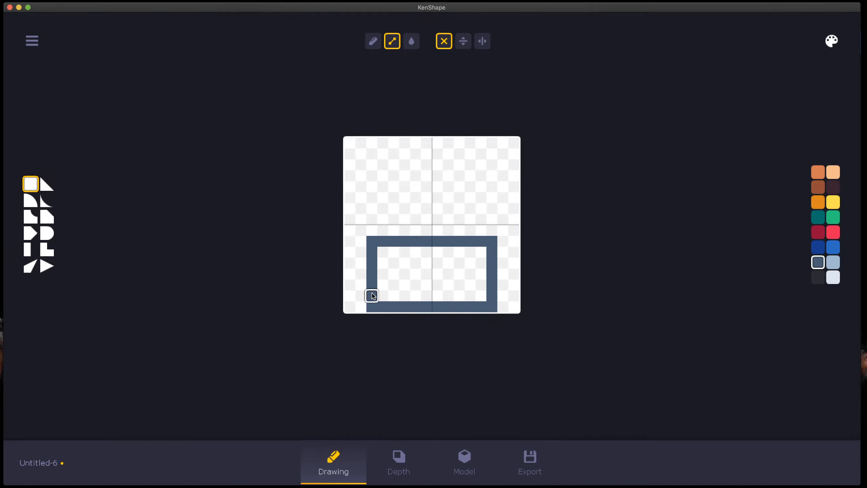
click(411, 41)
click(404, 273)
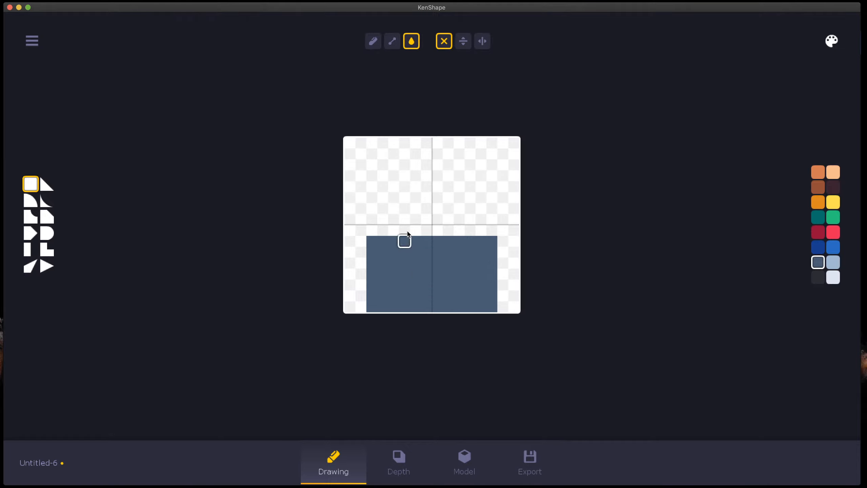
- Draw orange posts two cells wide and six high above both block ends, topped by a one-row dark brown beam 12 cells wide
click(389, 43)
click(819, 176)
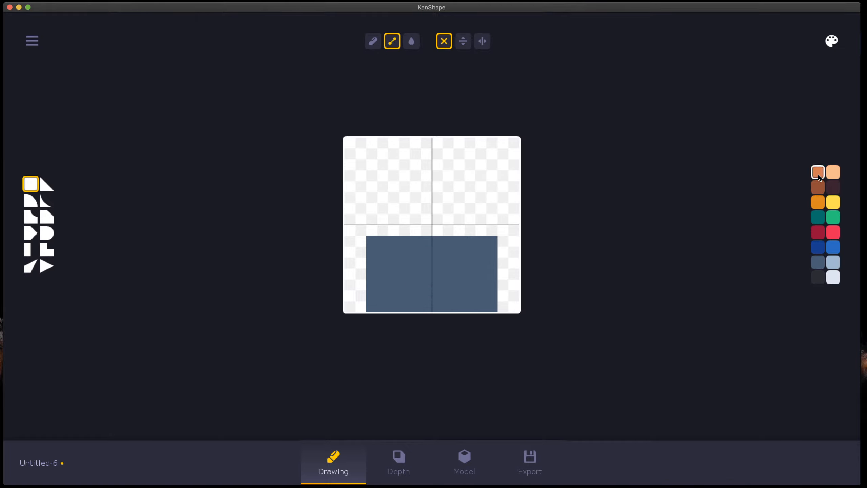
mouse_move(378, 233)
mouse_down()
mouse_move(375, 168)
mouse_move(488, 170)
mouse_move(491, 230)
mouse_move(481, 174)
mouse_up()
drag(382, 175, 382, 231)
click(833, 187)
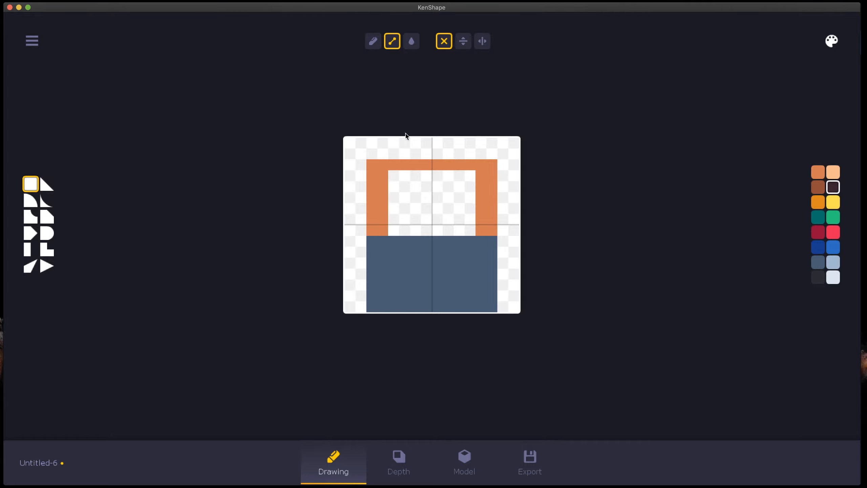
drag(373, 164, 491, 165)
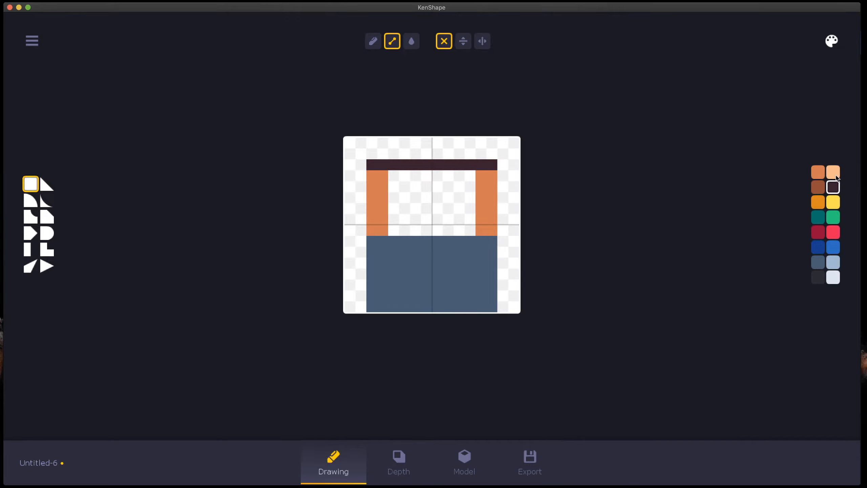
- Draw a one-cell-wide light peach rope just right of centre, running from the beam down to the slate block
click(833, 173)
click(829, 201)
drag(440, 181, 439, 231)
click(833, 173)
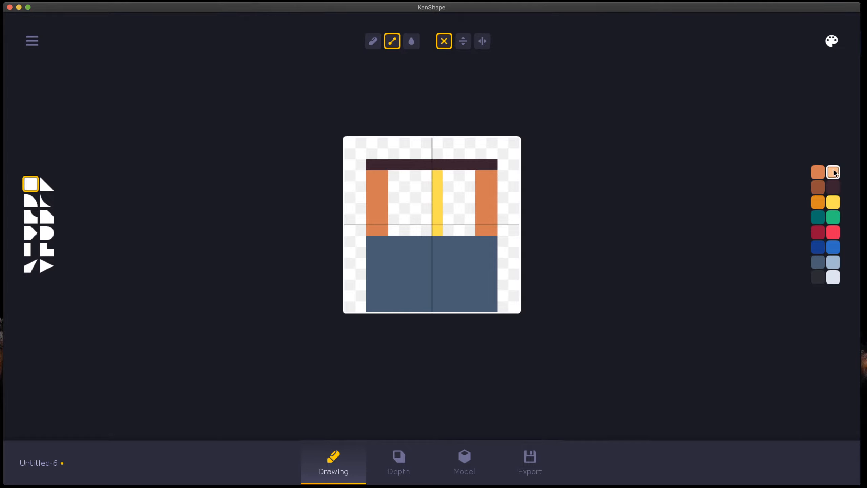
drag(436, 176, 437, 229)
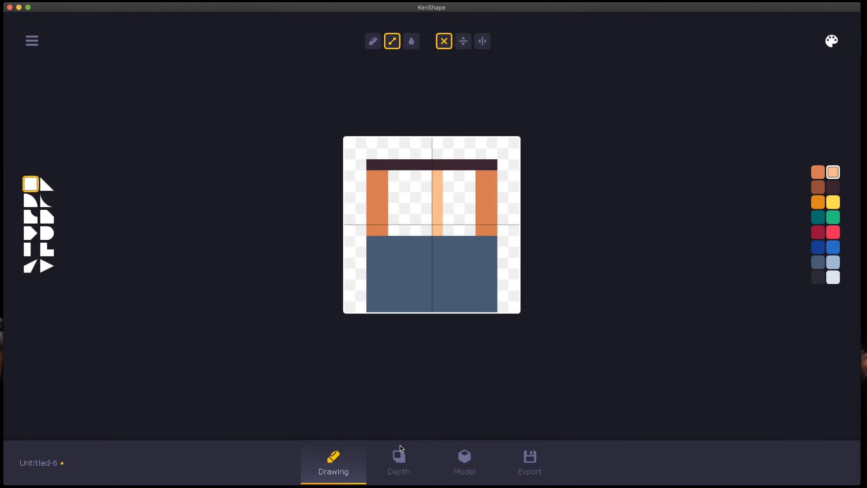
- Switch to depth editing and fill the whole well with depth 3
click(399, 456)
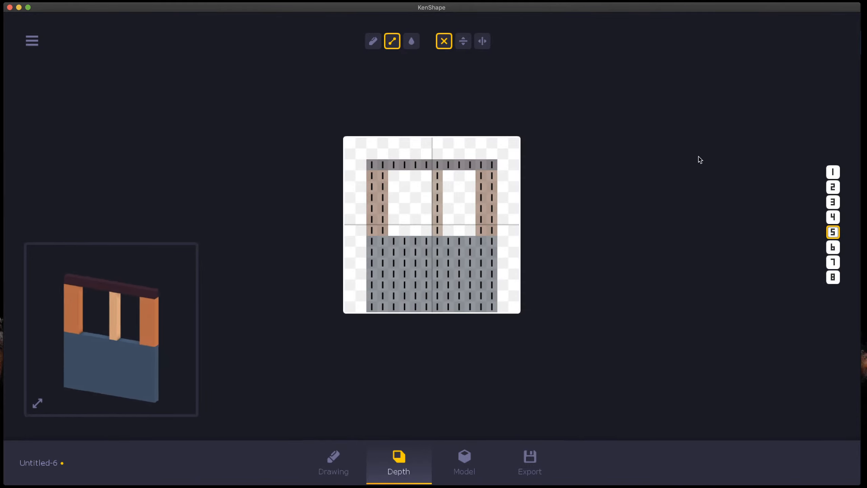
click(409, 42)
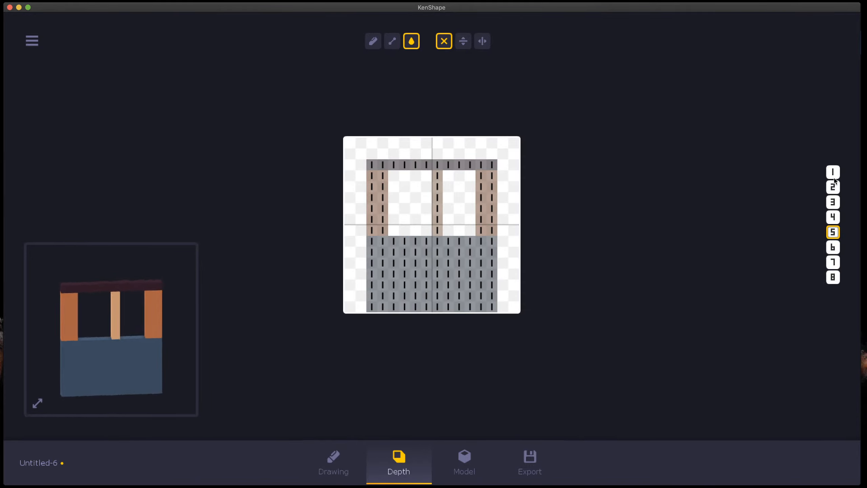
click(832, 203)
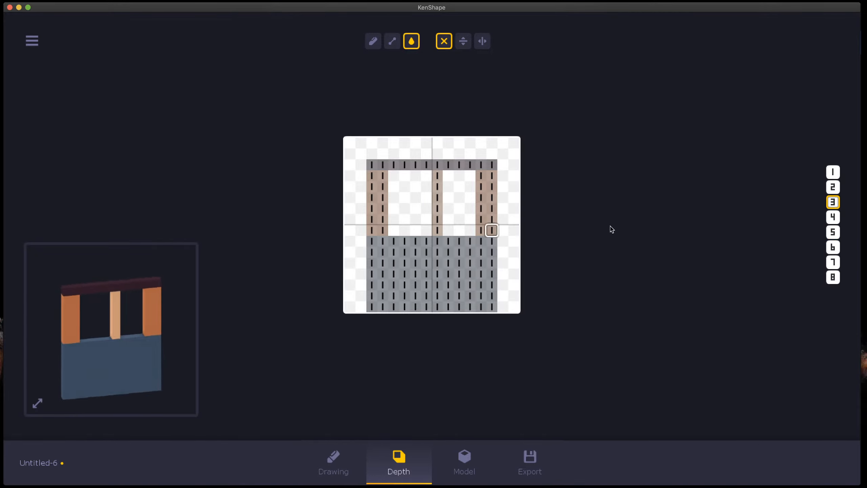
click(432, 277)
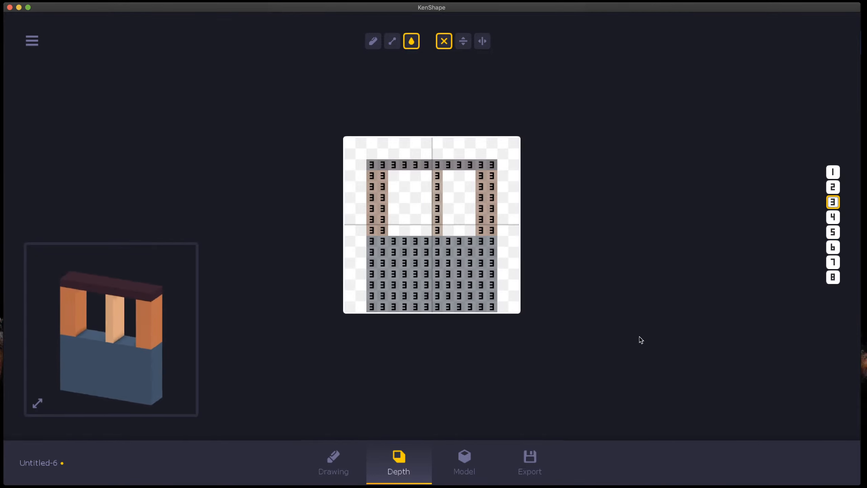
- Set all seven rows of the slate block to depth 5, keeping the posts, beam and rope at depth 3
click(833, 232)
click(391, 41)
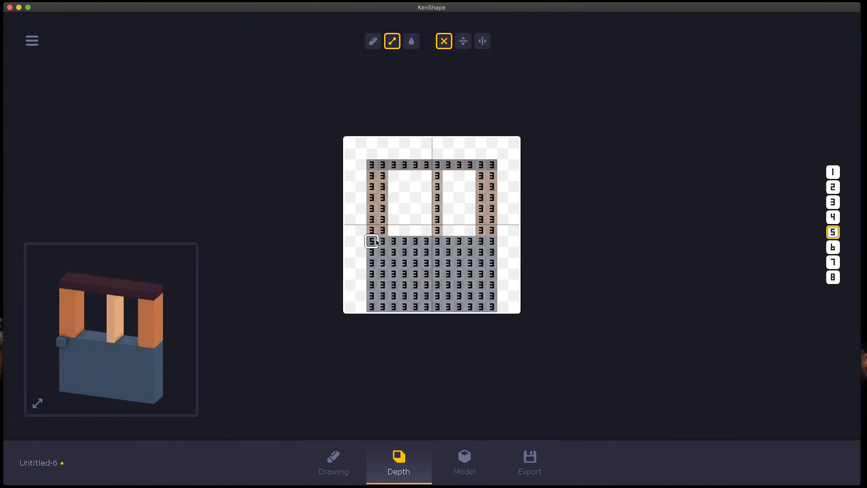
drag(371, 240, 492, 241)
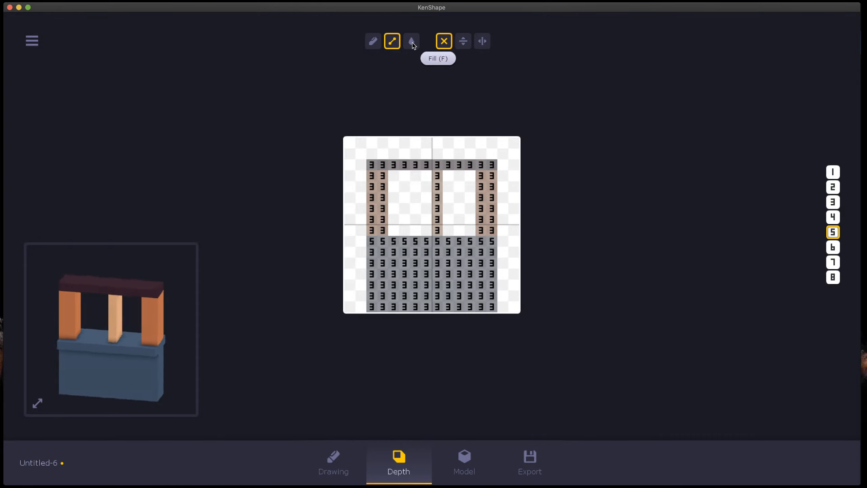
click(411, 42)
click(448, 295)
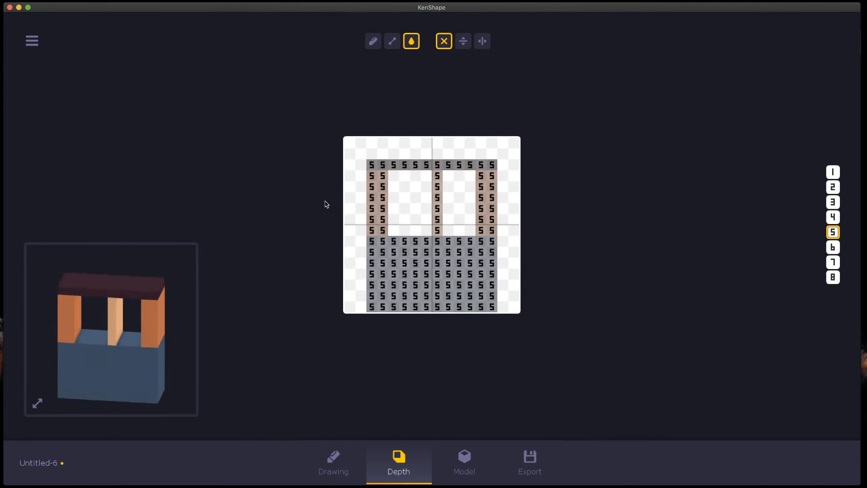
click(393, 41)
mouse_move(371, 251)
mouse_down()
mouse_move(484, 253)
mouse_move(374, 267)
mouse_move(491, 275)
mouse_move(362, 284)
mouse_move(518, 297)
mouse_up()
click(492, 252)
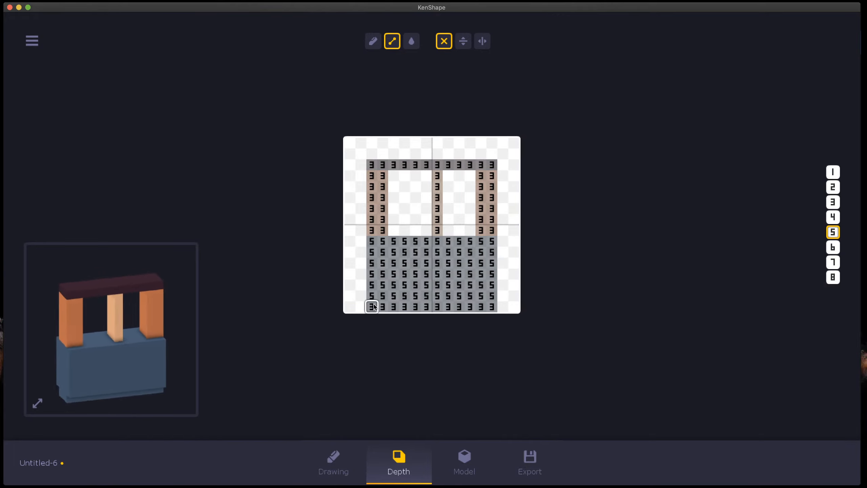
drag(373, 306, 509, 307)
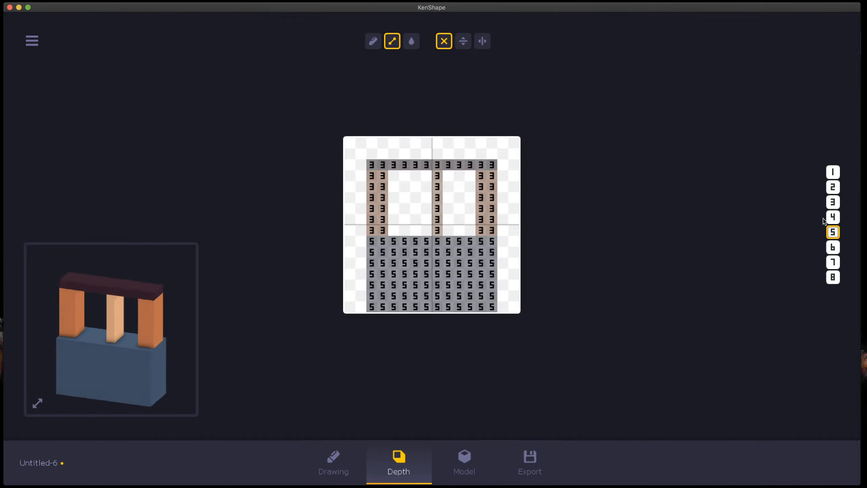
- Set both orange posts to depth 2 and the peach rope to depth 1
click(832, 187)
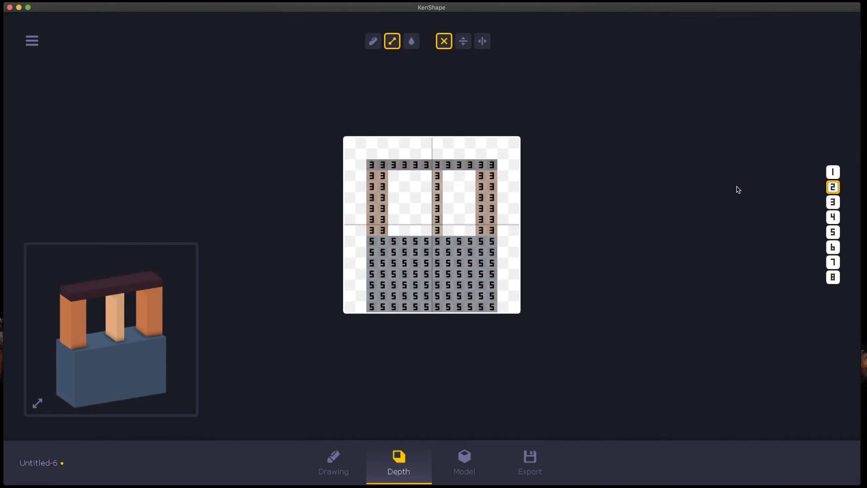
drag(481, 176, 482, 230)
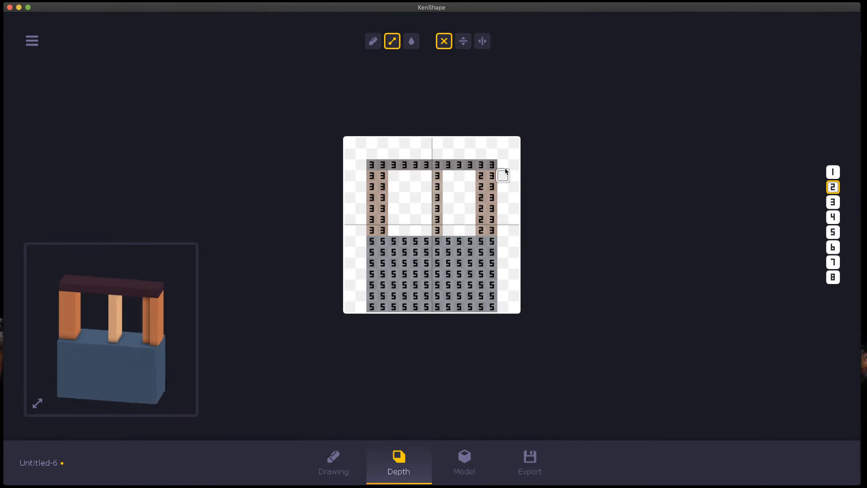
drag(491, 175, 491, 230)
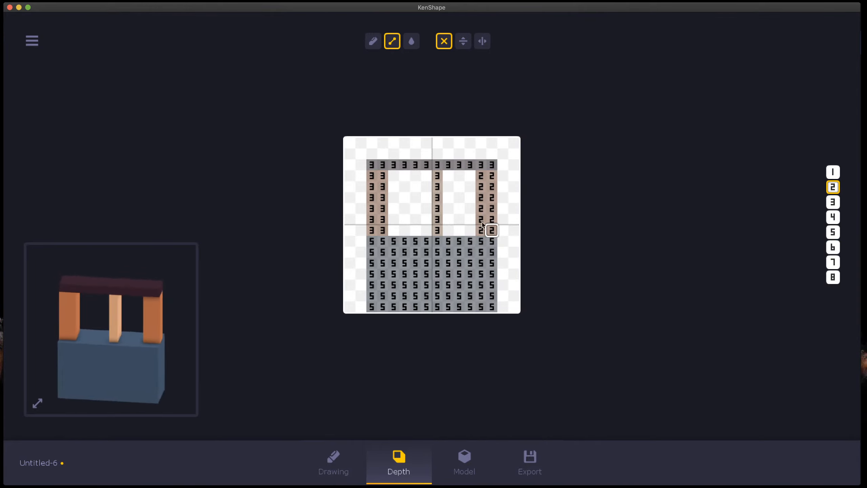
mouse_move(382, 175)
mouse_down()
mouse_move(383, 226)
mouse_move(372, 187)
mouse_move(371, 230)
mouse_up()
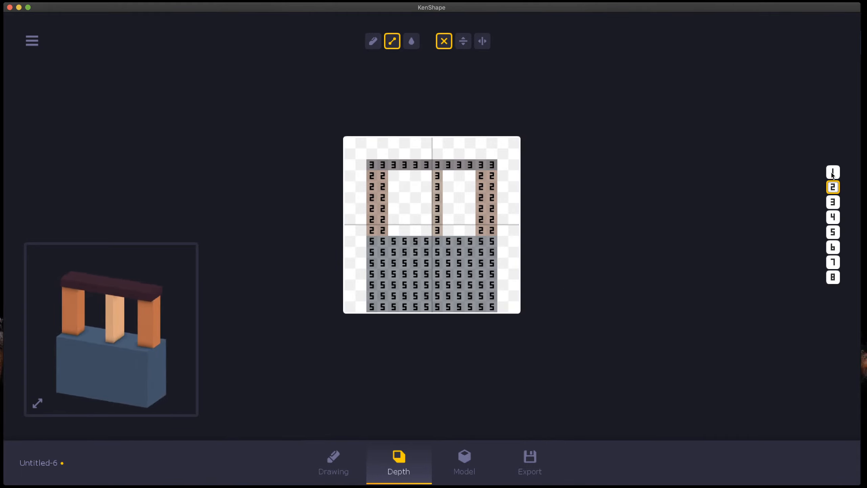
click(832, 173)
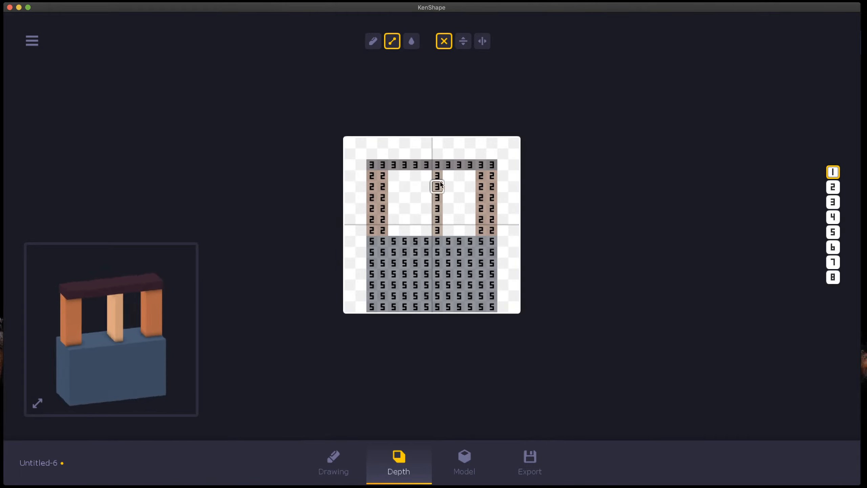
drag(437, 176, 439, 229)
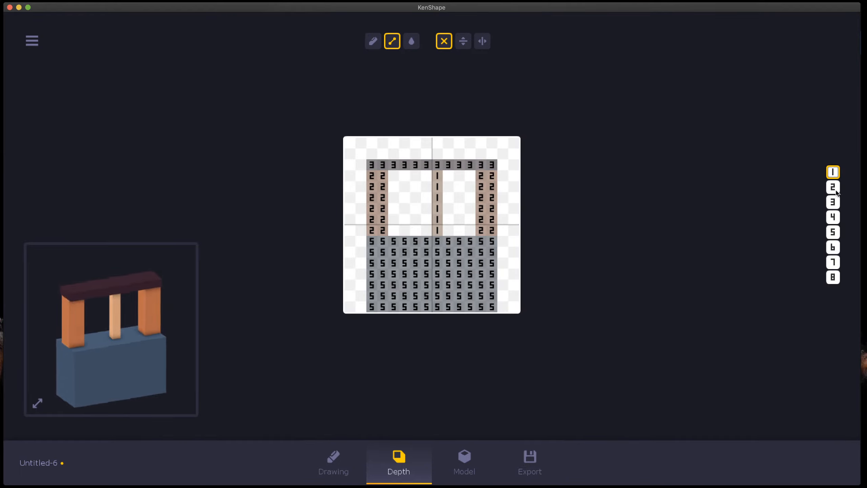
- Set the four leftmost columns of the slate block to depth 3 over its full height
click(833, 201)
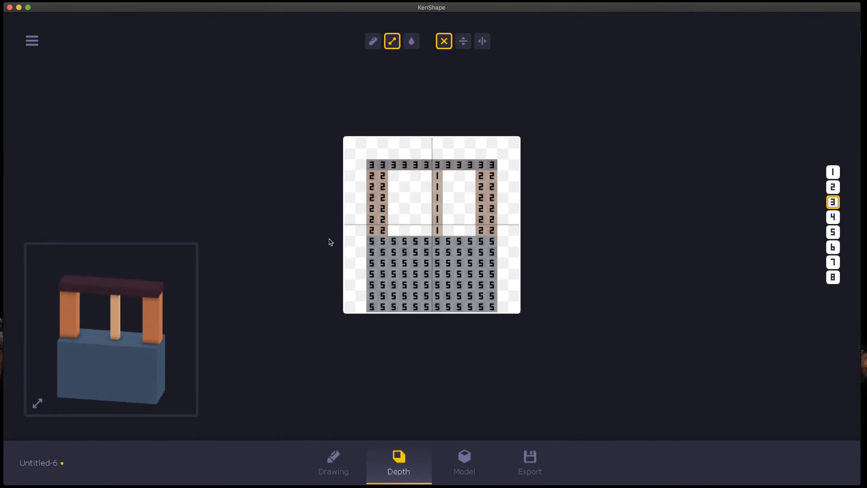
drag(404, 241, 403, 309)
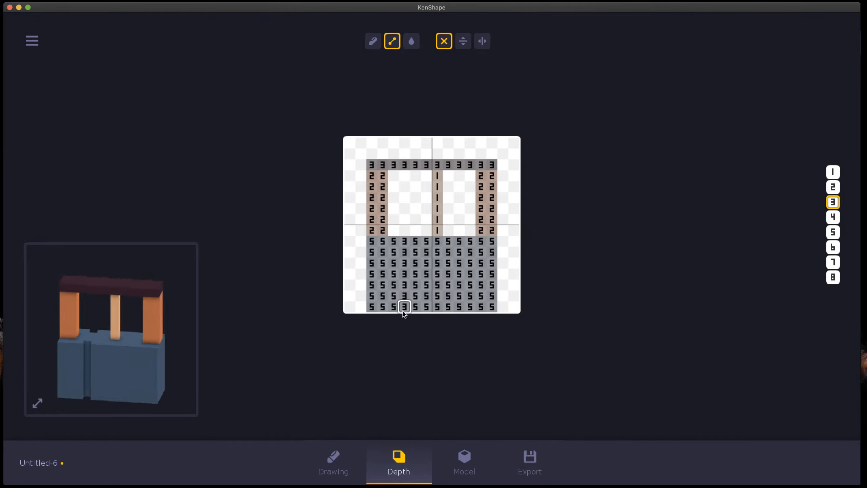
drag(393, 241, 393, 306)
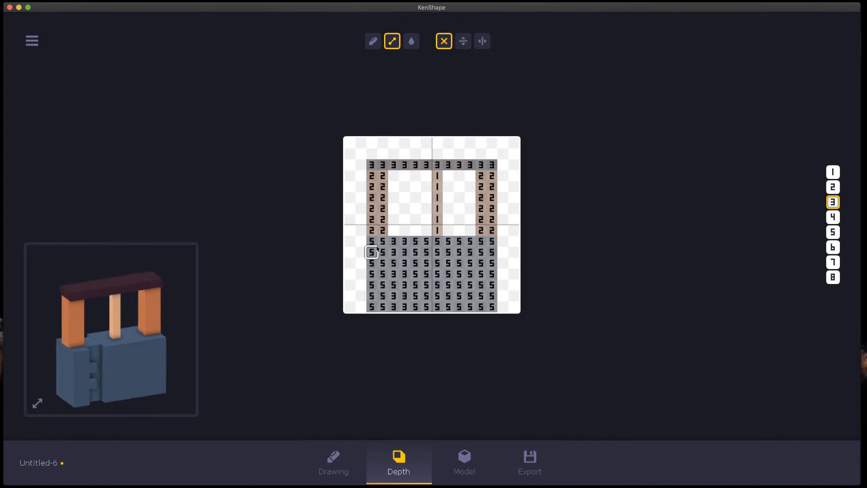
drag(383, 241, 382, 307)
drag(371, 242, 371, 307)
drag(393, 273, 395, 314)
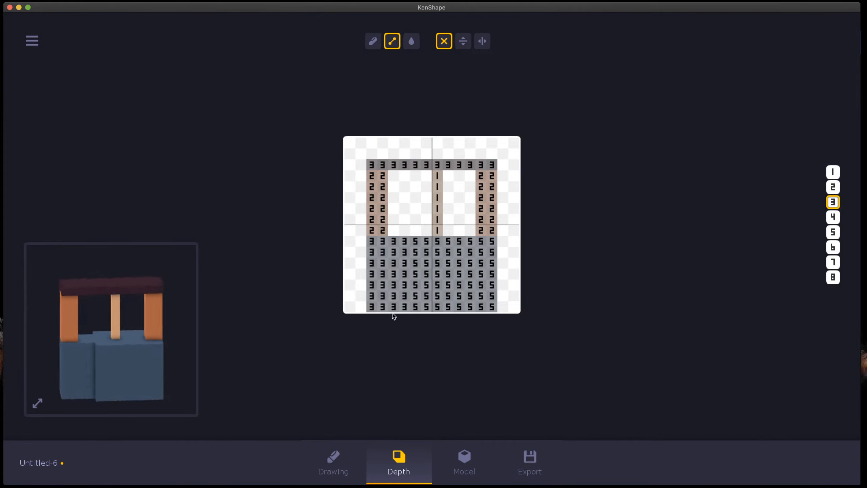
- Set the four rightmost columns of the slate block to depth 3 over its full height
drag(462, 243, 463, 320)
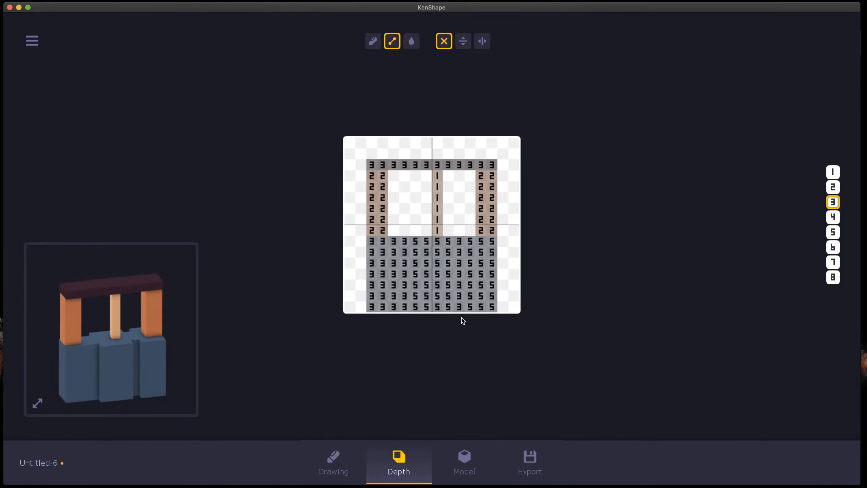
drag(470, 242, 470, 309)
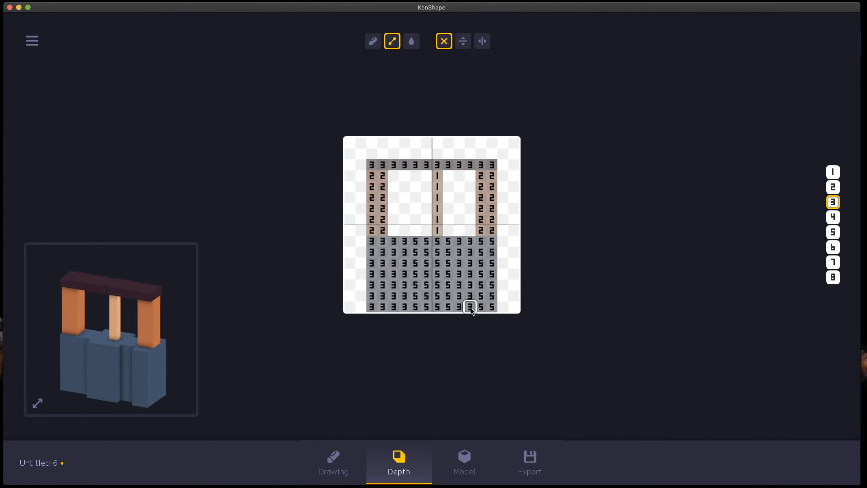
drag(481, 239, 480, 323)
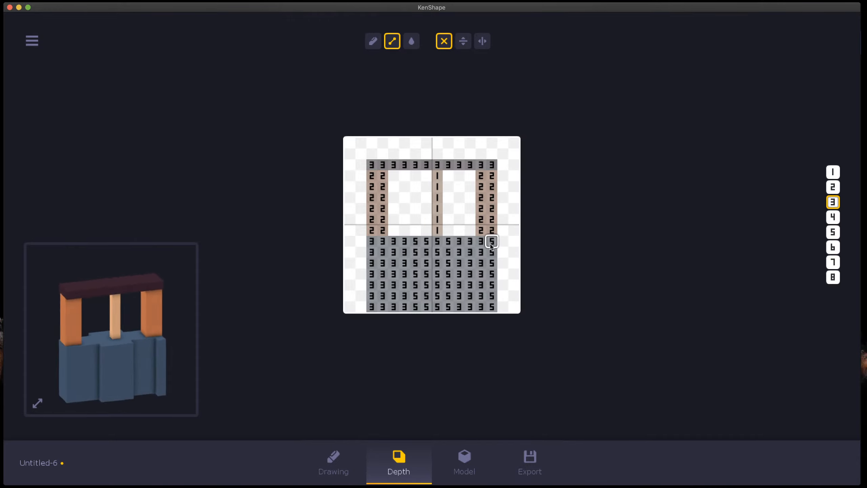
drag(491, 241, 493, 323)
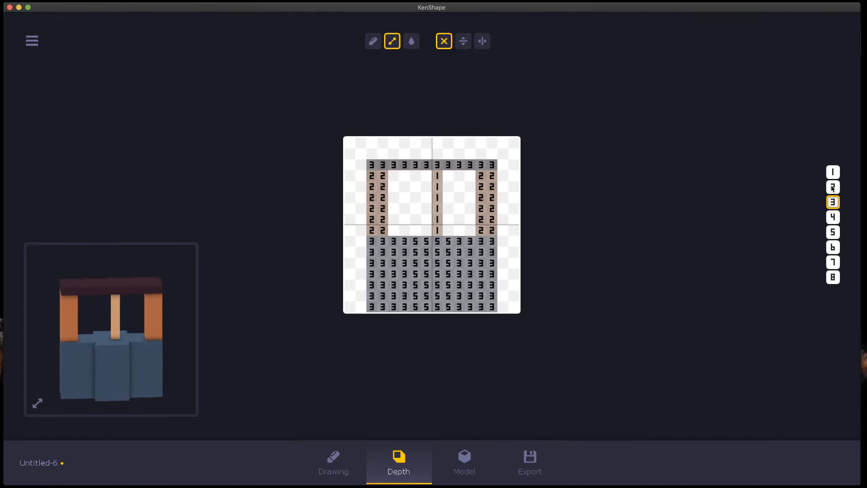
- Set the two outermost columns on each side of the slate block to depth 2
click(832, 187)
drag(384, 244, 383, 320)
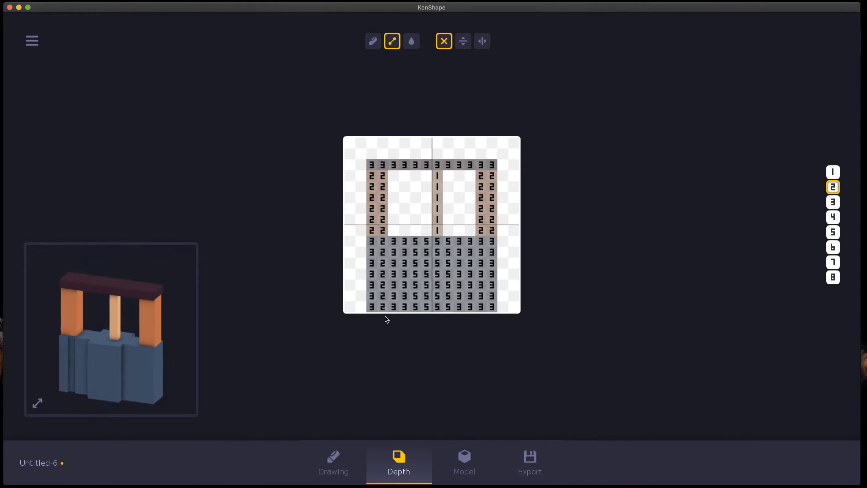
drag(372, 241, 374, 330)
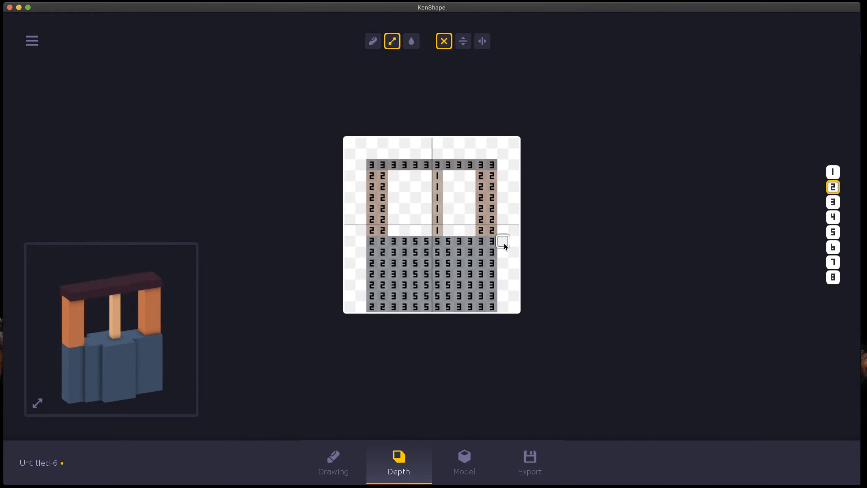
drag(480, 242, 482, 327)
drag(492, 242, 491, 333)
- Show the well as a 3D model, raise its depth scale to 210% and inspect it from the side
click(460, 459)
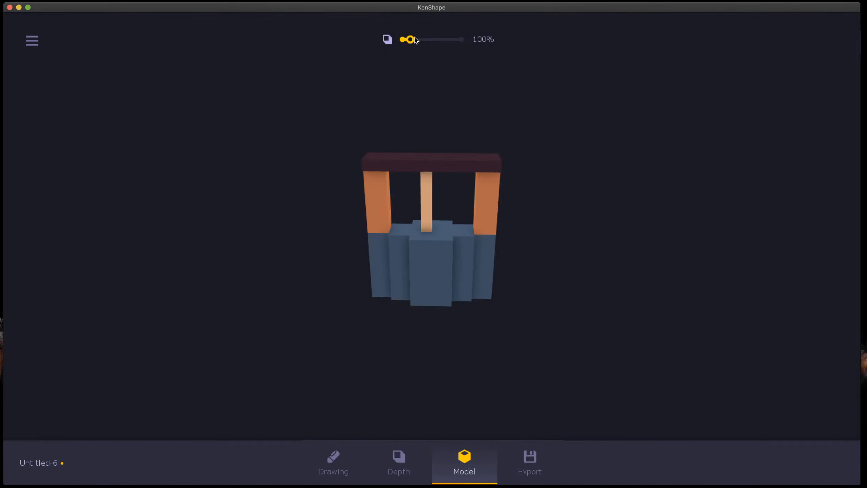
drag(416, 39, 432, 41)
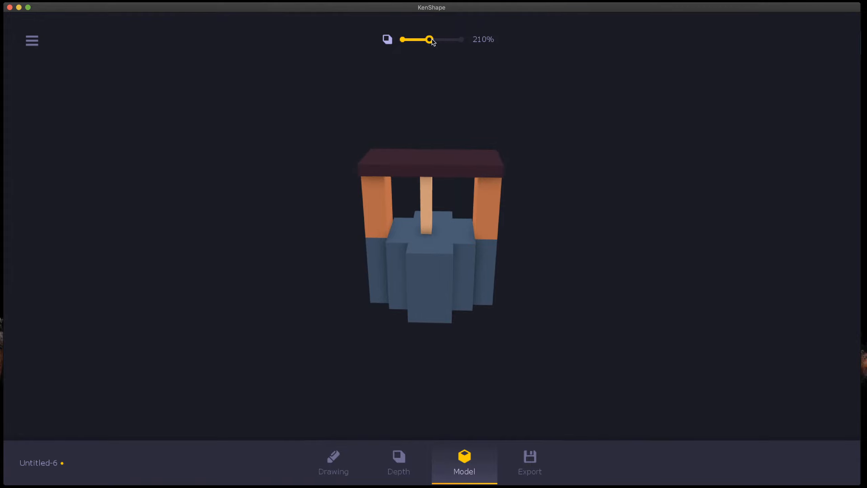
drag(478, 273, 578, 272)
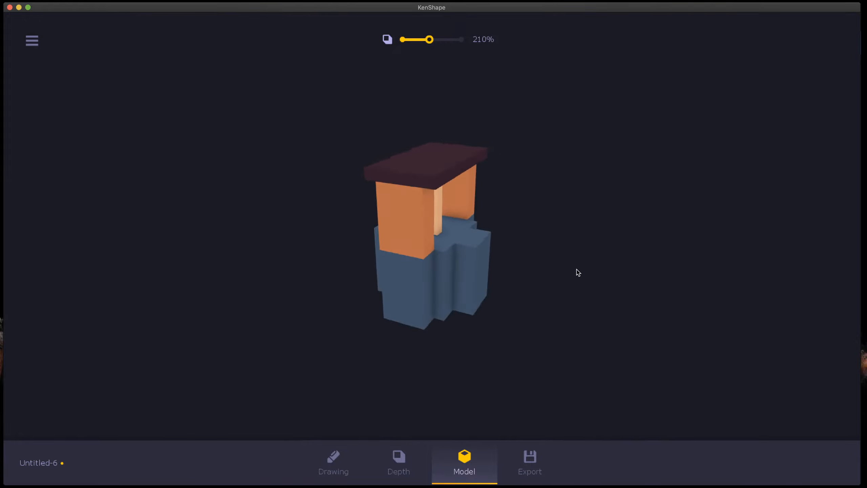
- Return to depth editing and set the third and fourth columns from each side of the slate block to depth 4
click(398, 460)
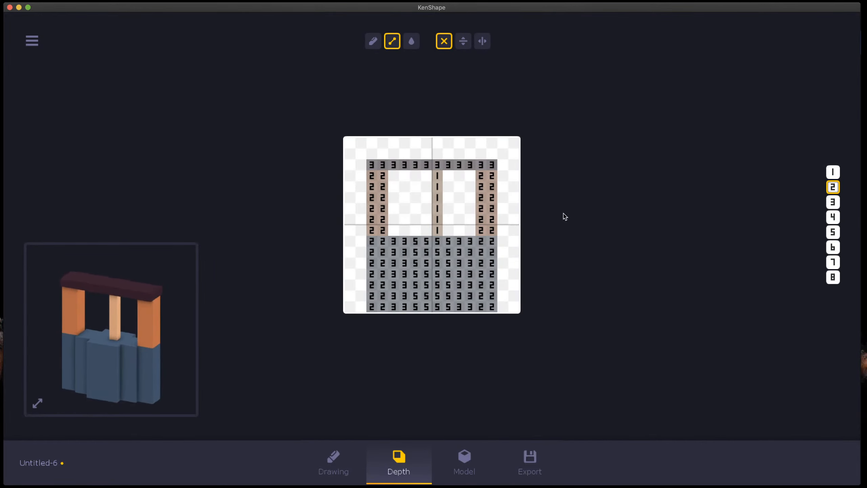
click(833, 217)
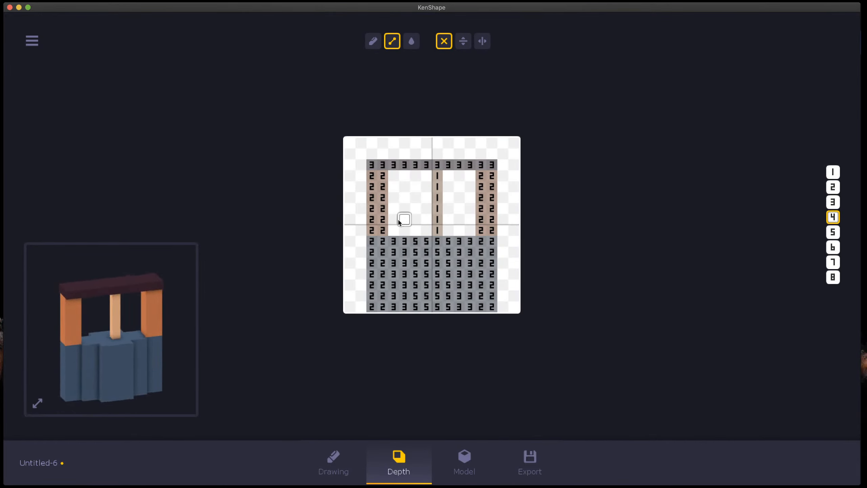
drag(399, 221, 402, 320)
drag(393, 241, 393, 318)
drag(458, 241, 460, 309)
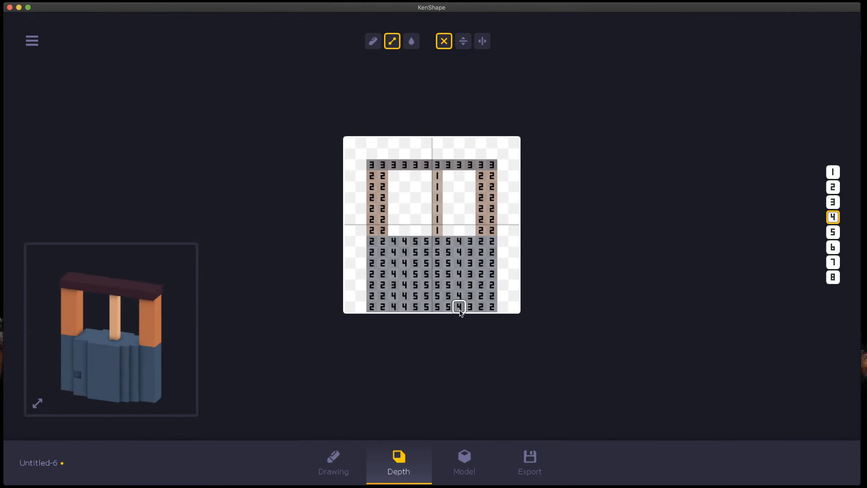
drag(469, 241, 470, 319)
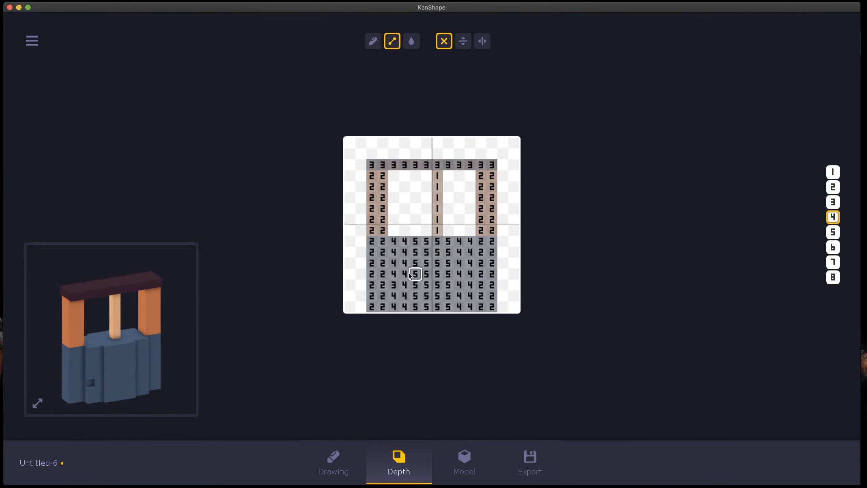
click(393, 285)
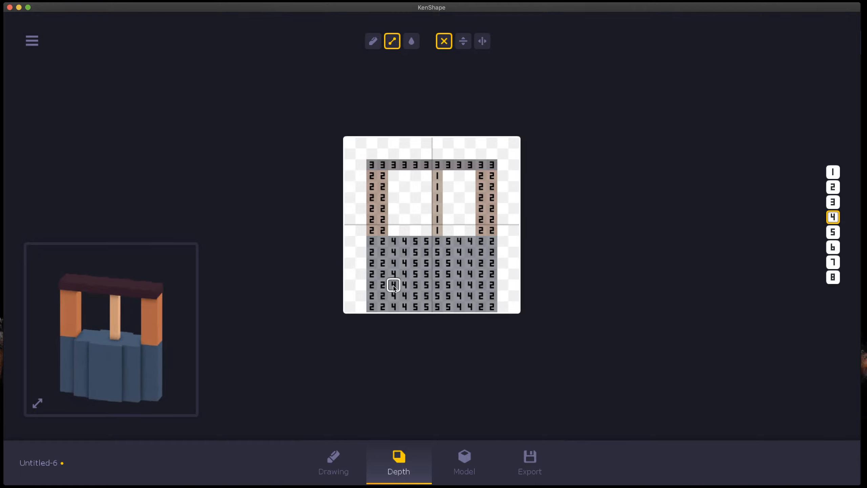
- Show the well as a 3D model again to check the stepped, rounded base
click(830, 187)
click(833, 173)
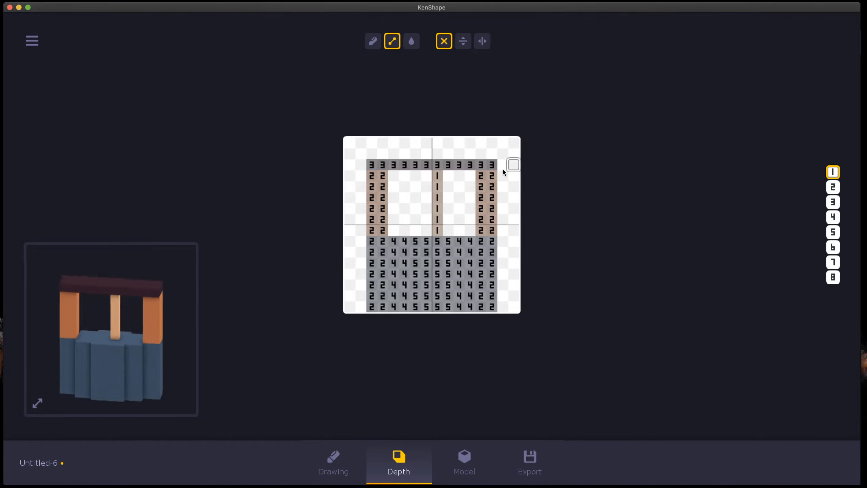
click(465, 464)
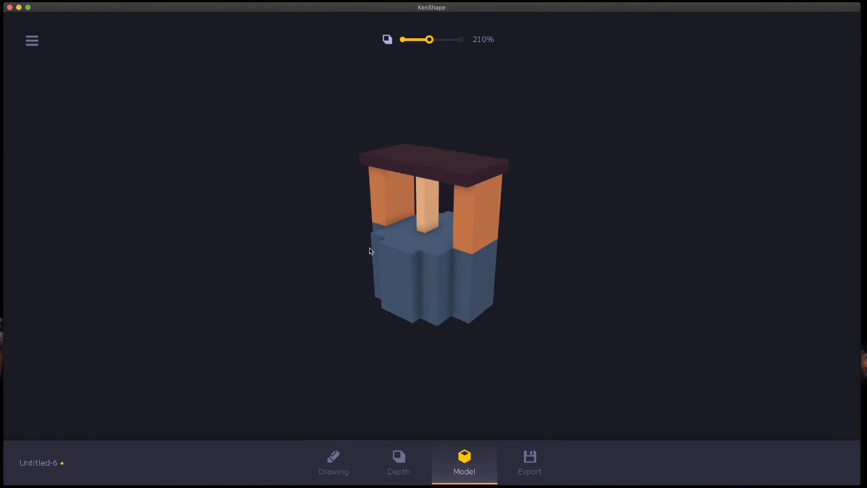
- Set the two outermost columns on each side of the well's slate block to depth 3
click(405, 460)
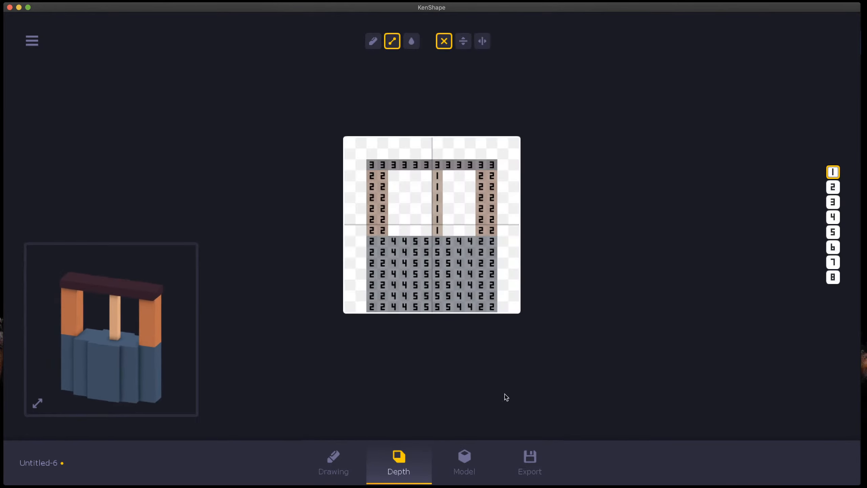
click(833, 202)
drag(481, 241, 484, 326)
drag(491, 241, 490, 325)
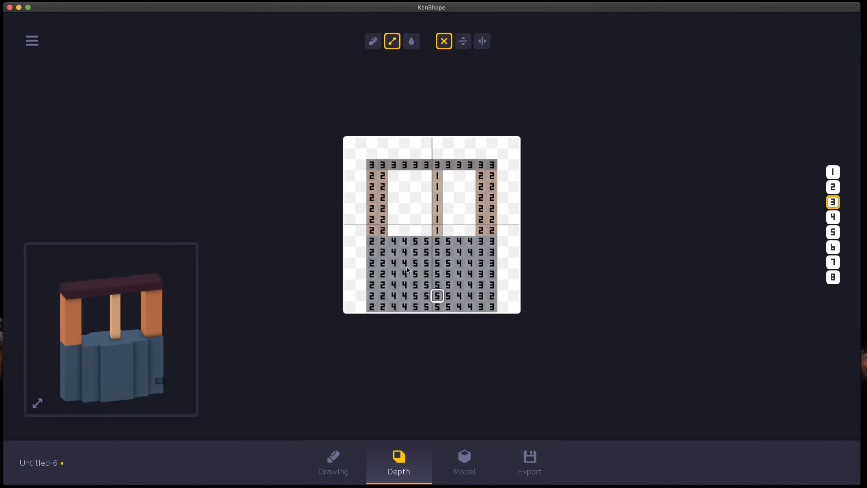
drag(381, 241, 379, 333)
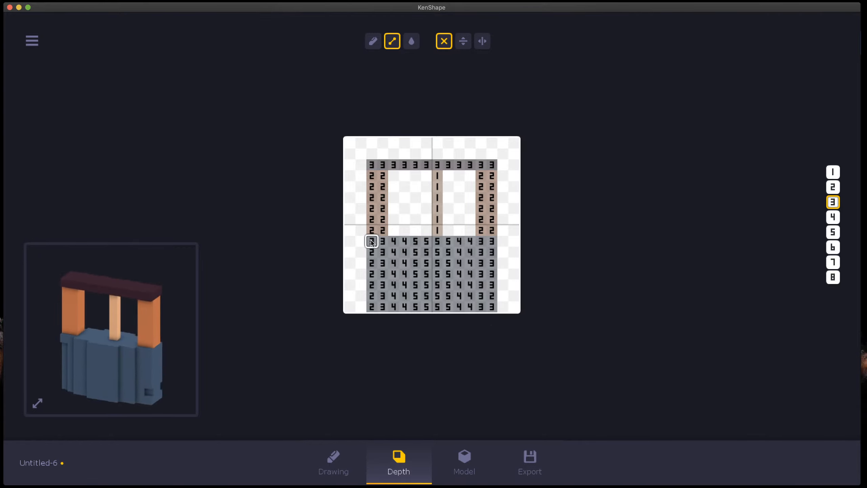
drag(371, 242, 375, 356)
- Inspect the base in 3D and set the missed cell in the rightmost column, second row from the bottom, to depth 3
click(470, 443)
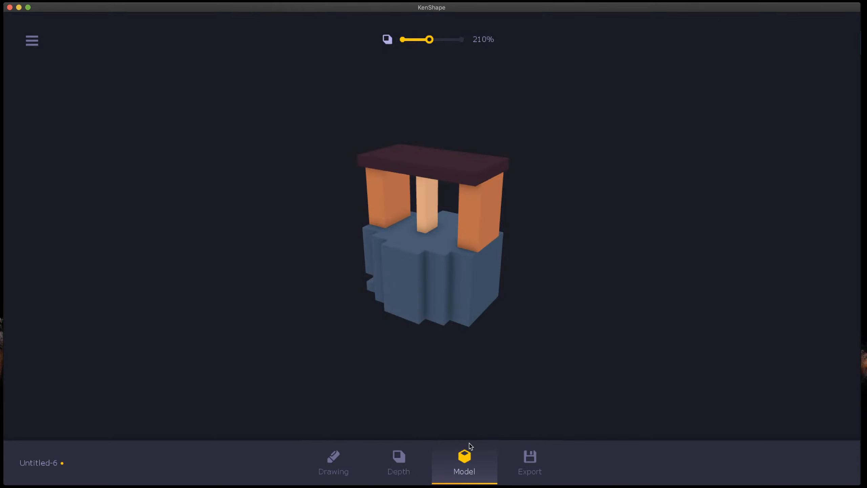
drag(501, 299, 578, 390)
click(399, 460)
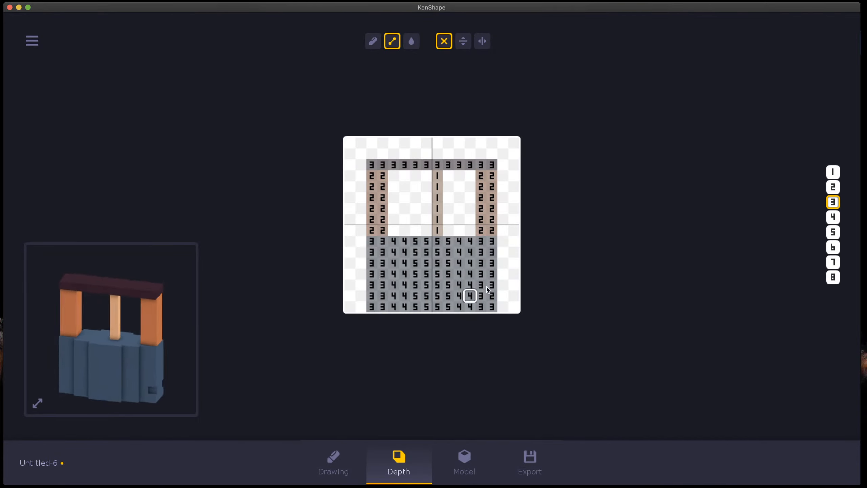
click(491, 295)
- Show the well as a 3D model, set its depth scale to 240% and inspect its proportions
click(459, 454)
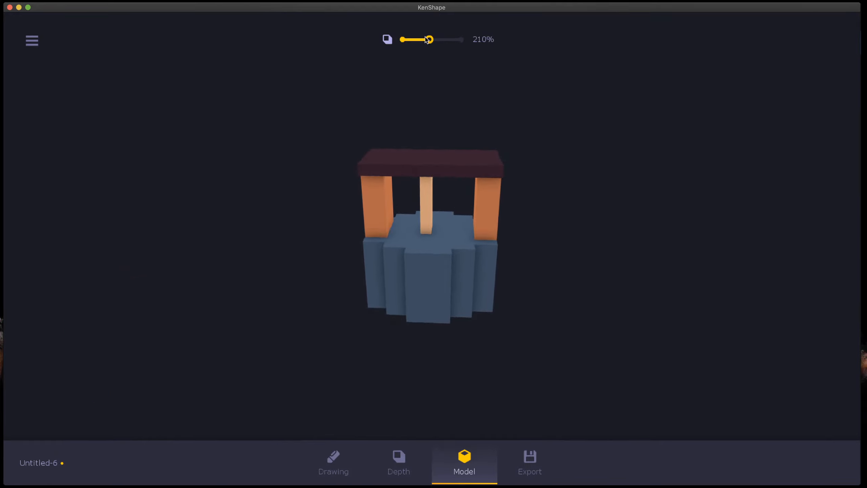
drag(427, 39, 418, 41)
drag(482, 292, 352, 266)
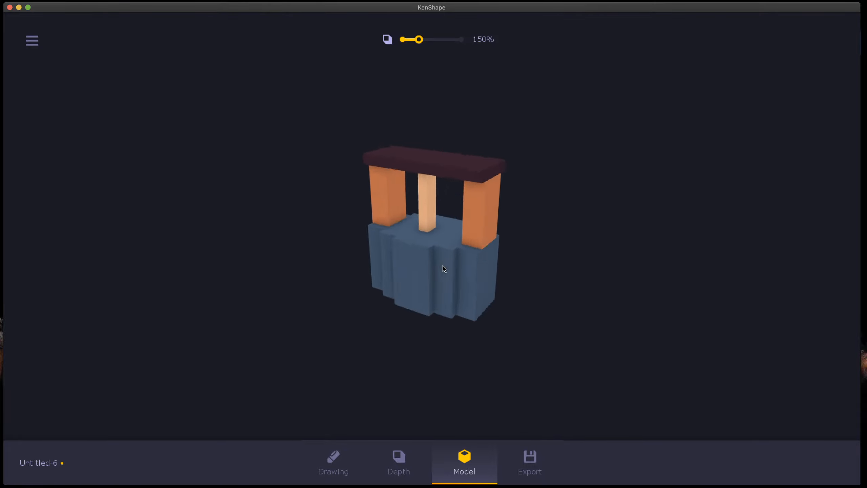
drag(420, 40, 437, 41)
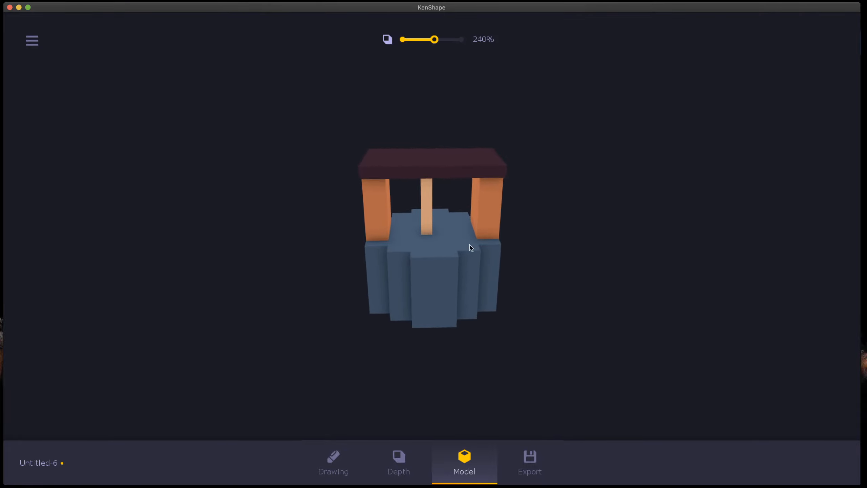
drag(471, 247, 471, 344)
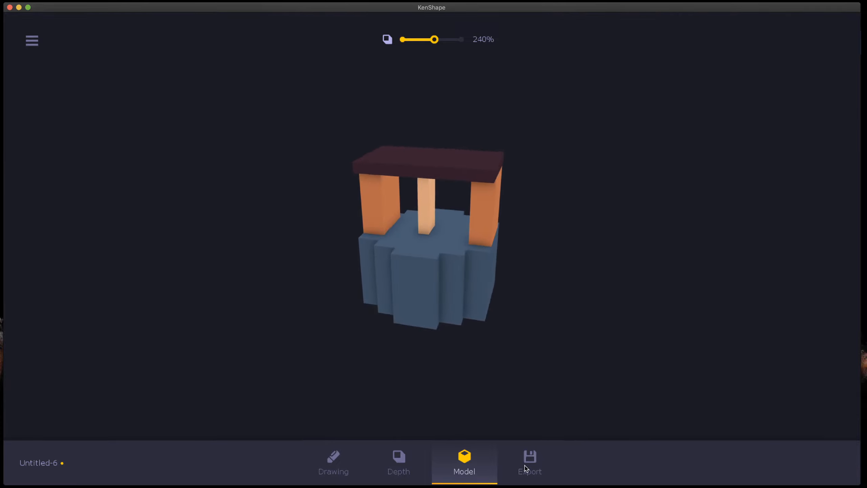
- Export the well as a 3D FBX model named well2 in the KenShape folder
click(529, 457)
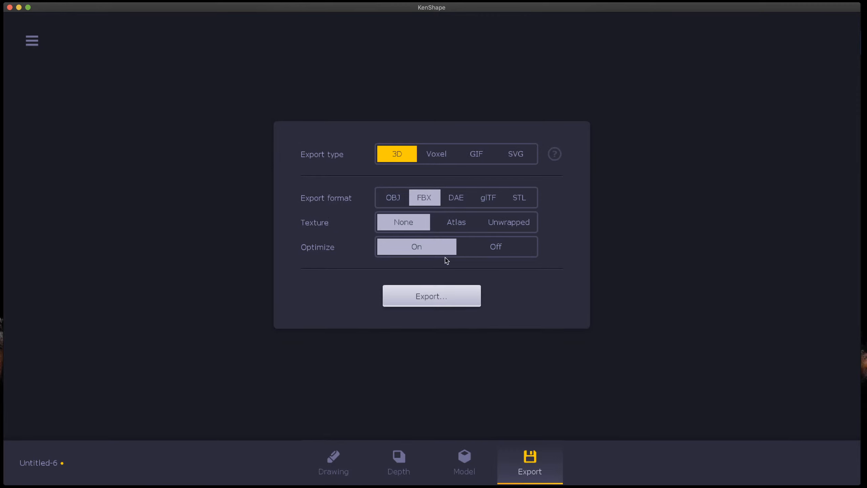
click(409, 296)
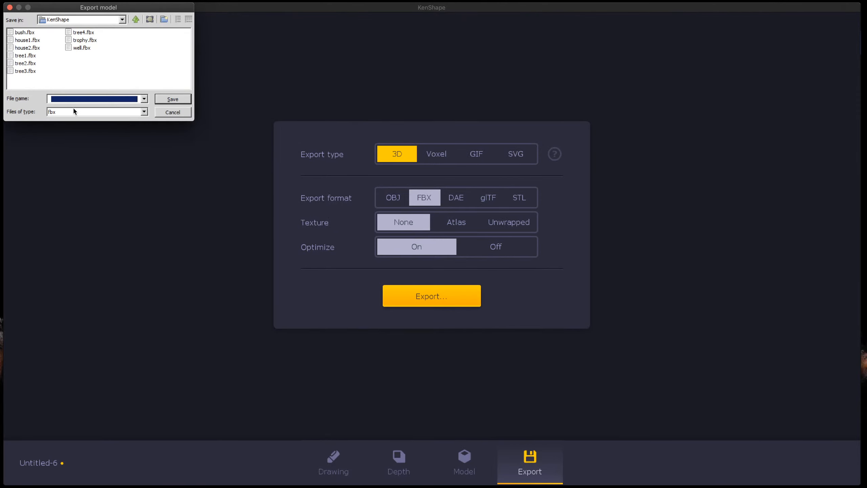
text(well2)
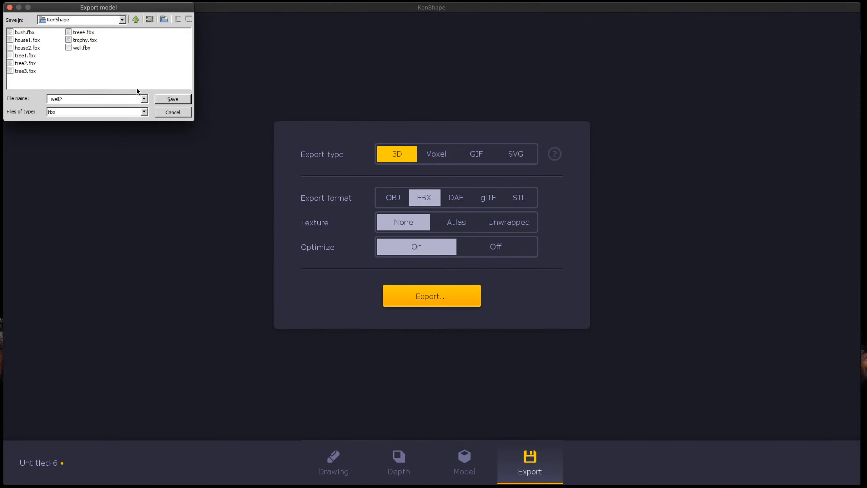
click(172, 98)
- Switch to Unity, import the well2 model into the Models folder and add it to SampleScene
key(super+Tab)
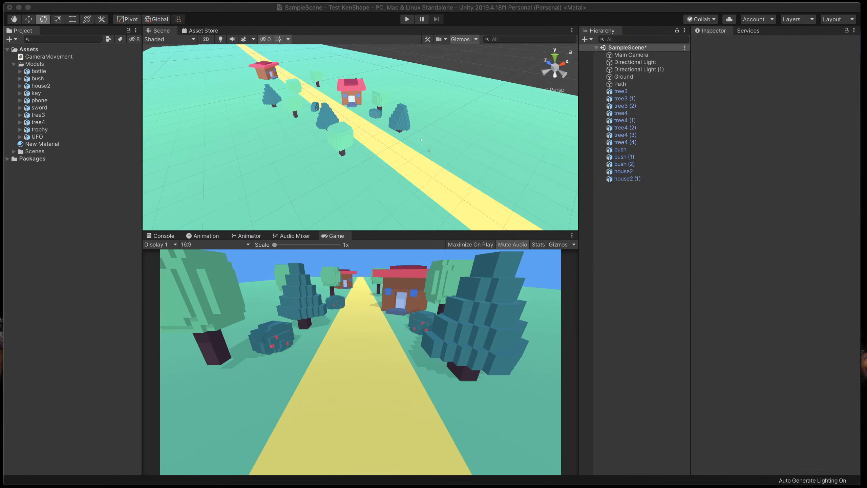
drag(60, 71, 43, 71)
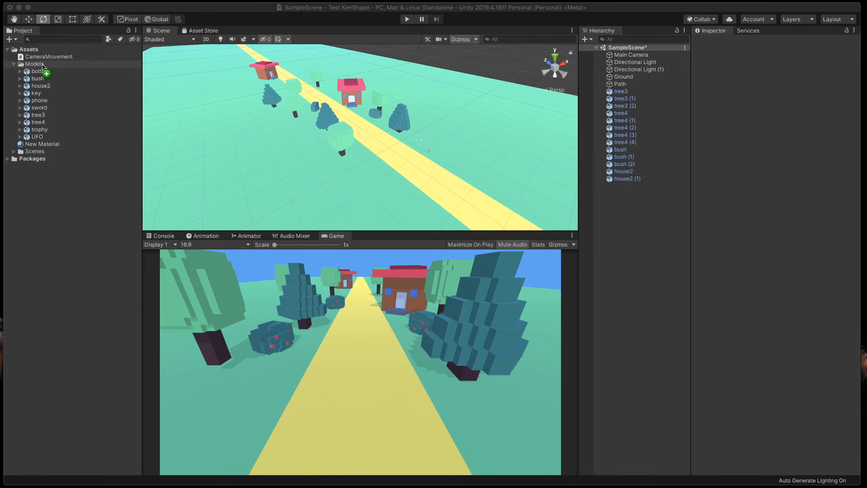
drag(40, 147, 652, 219)
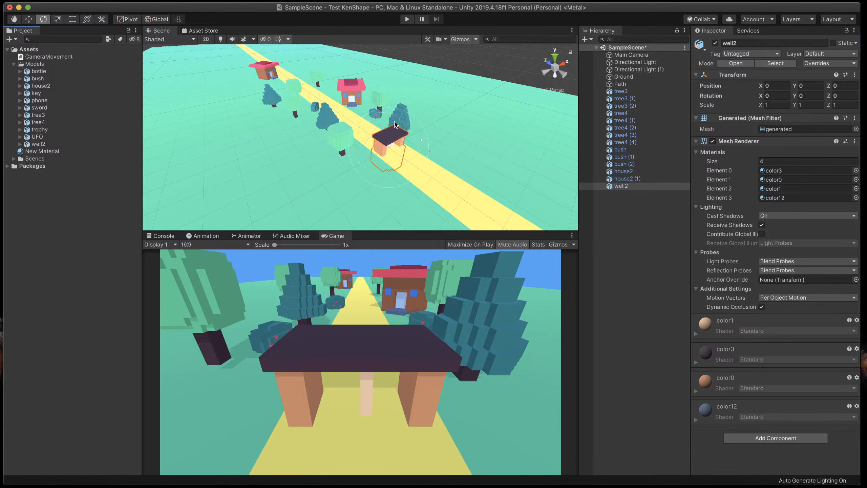
- Move the well along the path to Y 6.5, Z 73.8 and scale it to 0.5 on all axes
key(w)
drag(396, 123, 288, 68)
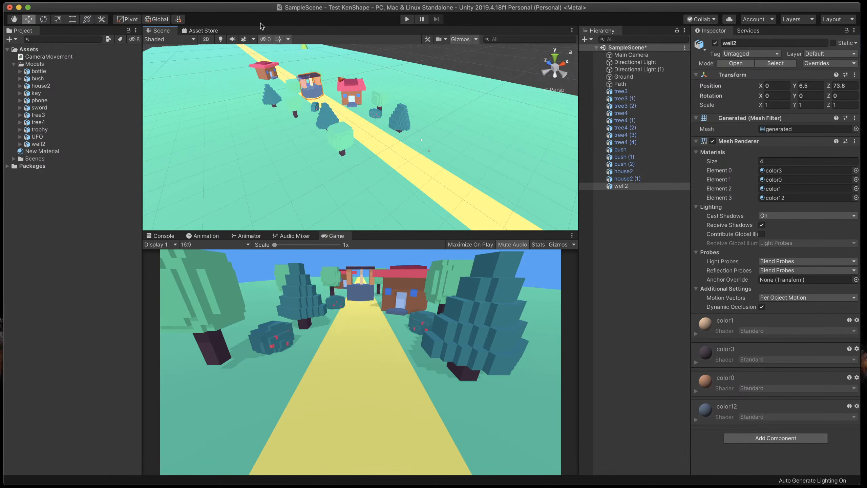
click(781, 106)
text(0.5)
key(Tab)
text(.5)
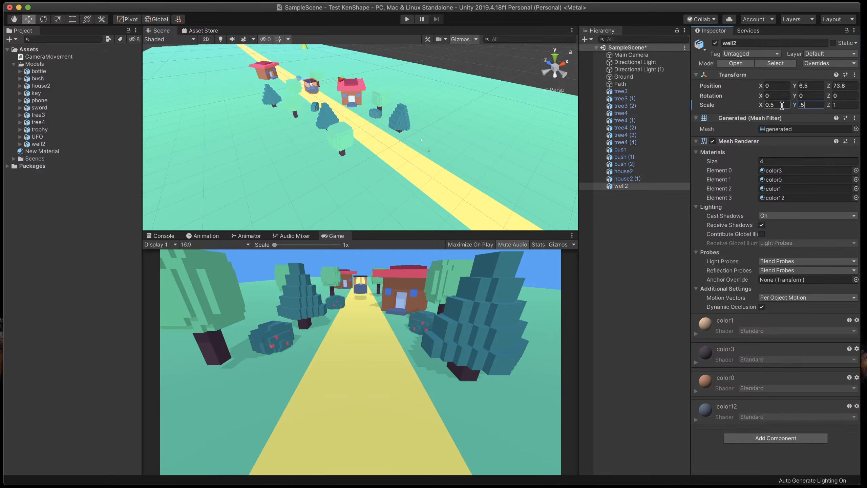
key(Tab)
text(.5)
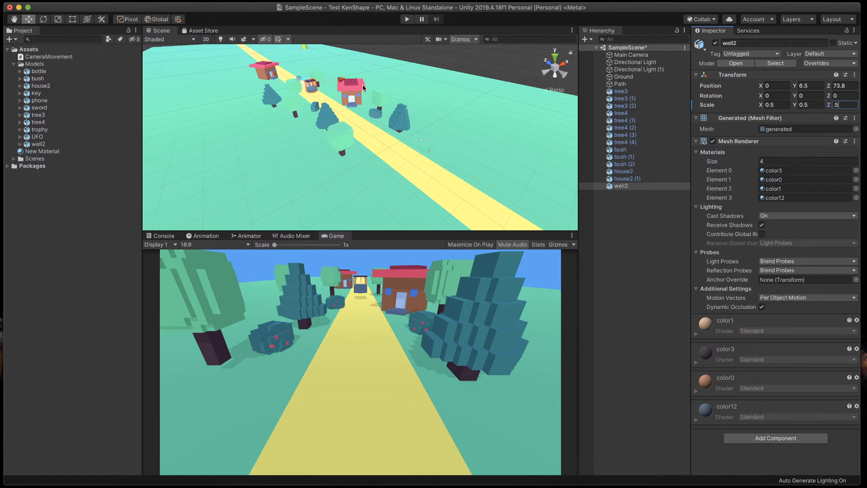
- Lower the well to Y 3.6, place it beside the path at X -9.3, Z 30.5, and rotate it slightly
drag(304, 52, 307, 56)
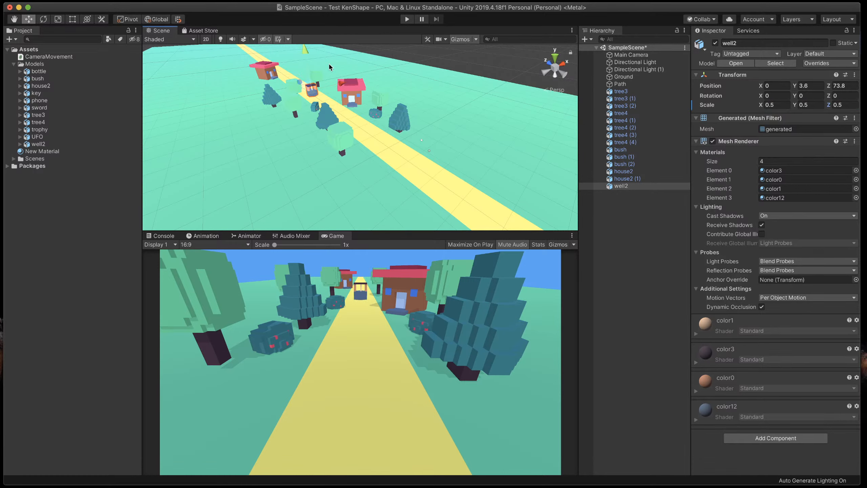
drag(342, 83, 356, 107)
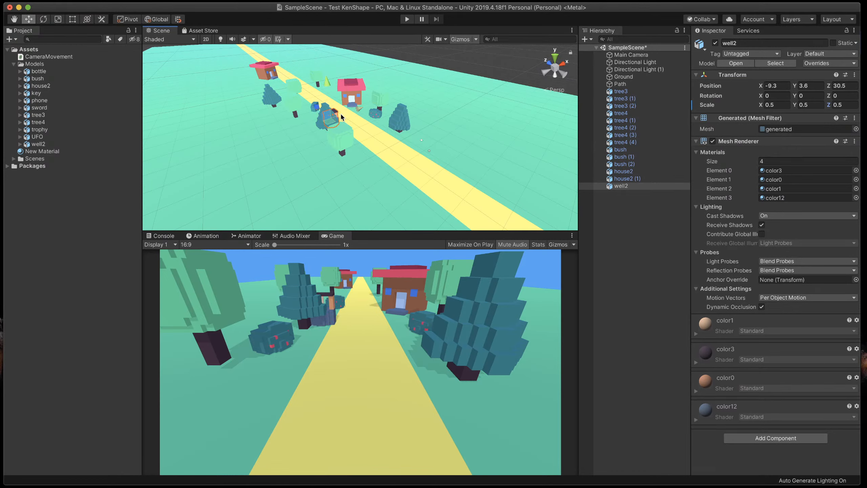
key(e)
drag(323, 138, 343, 140)
key(w)
- Move the blue-green tree overlapping the well away from the path to X -21
click(321, 121)
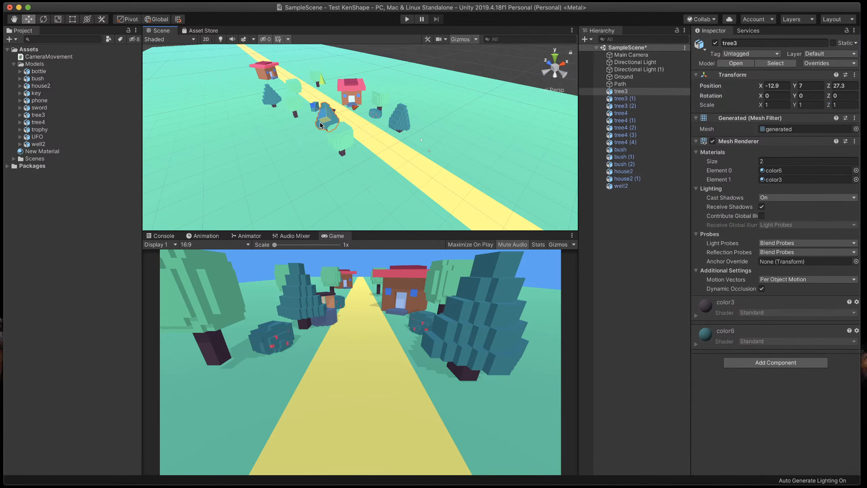
drag(349, 109, 338, 113)
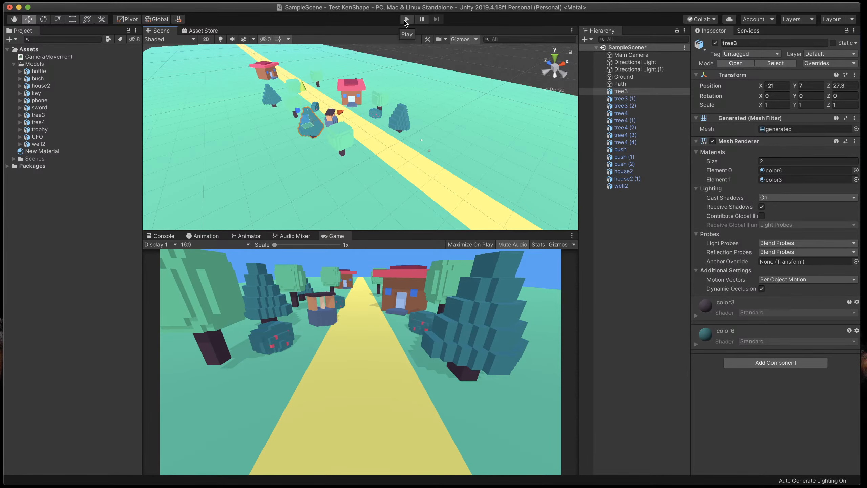
- Play the scene to preview the camera travelling along the path past the models
click(406, 20)
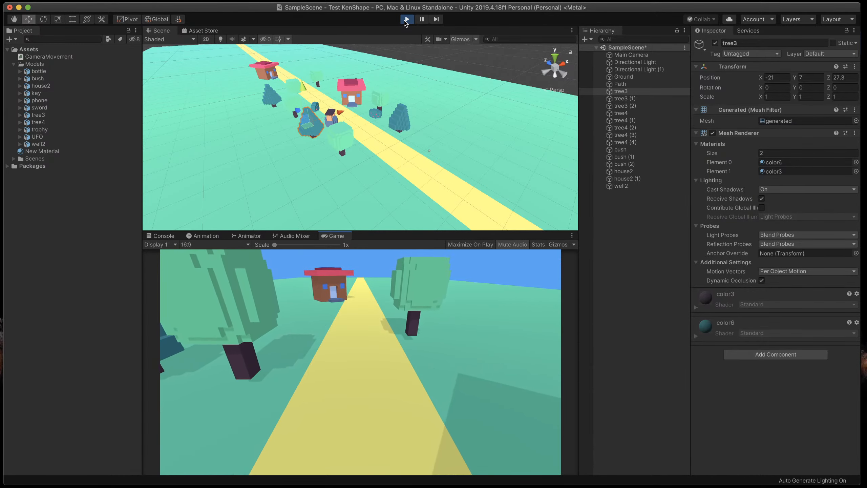
click(406, 19)
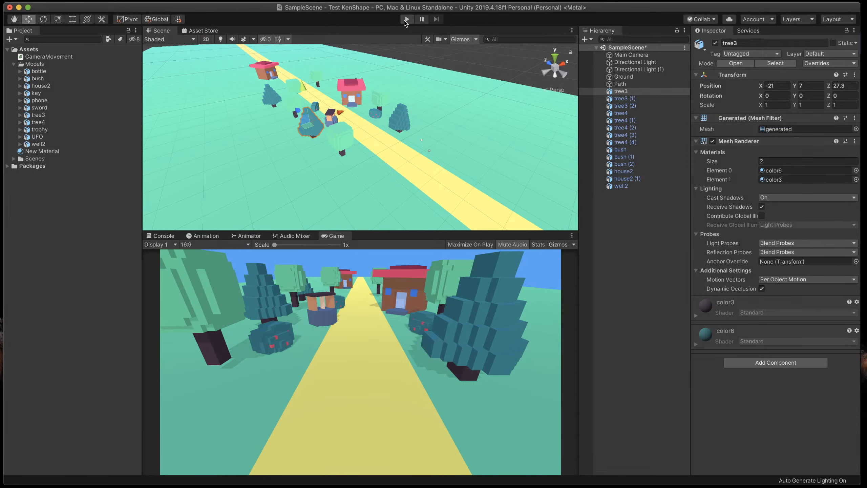
click(406, 19)
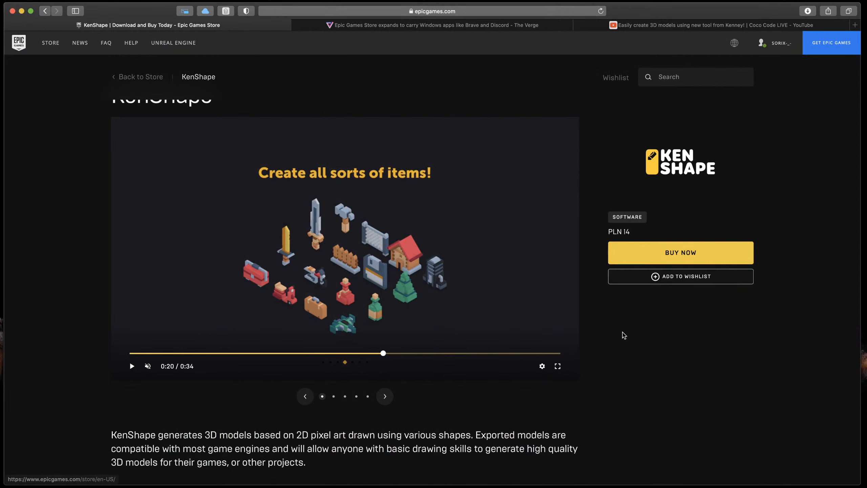
- Look through the KenShape page on the Epic Games Store, including its price, platform and description
scroll(503, 373, up, 2)
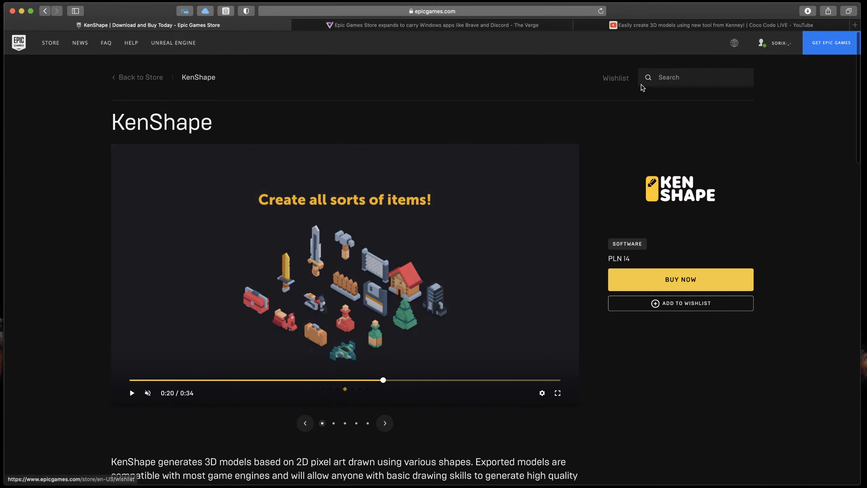
scroll(739, 337, down, 10)
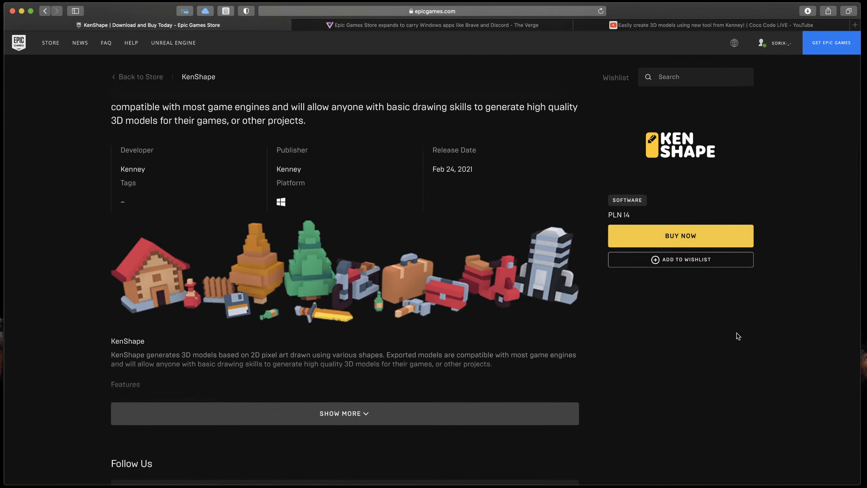
key(super+Tab)
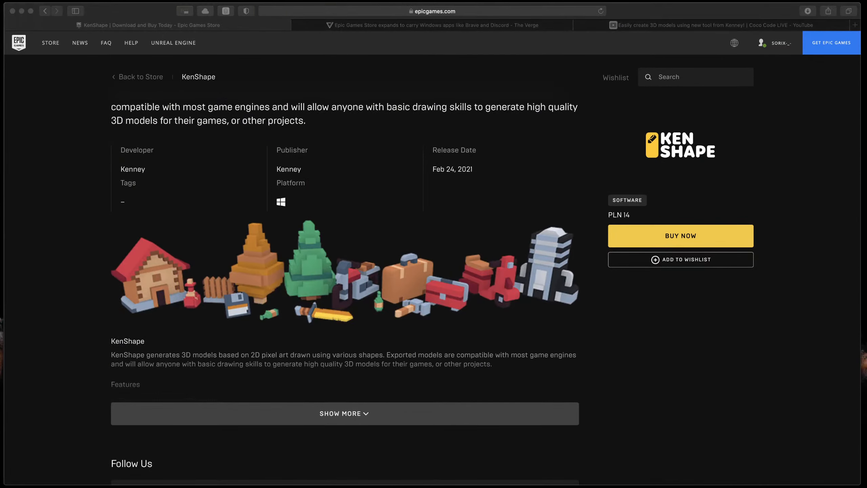